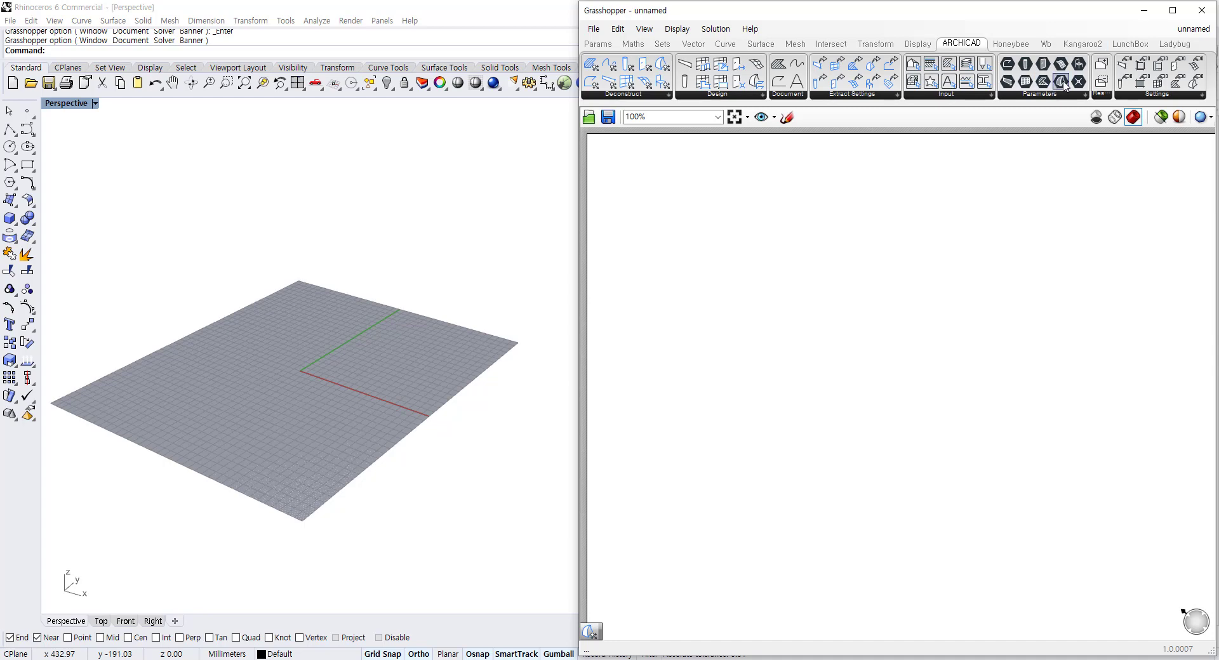
Step: Place two ARCHICAD Morph parameters on the canvas and set the upper one to the straight line morph in ARCHICAD
drag(1050, 88, 823, 412)
drag(1060, 82, 818, 497)
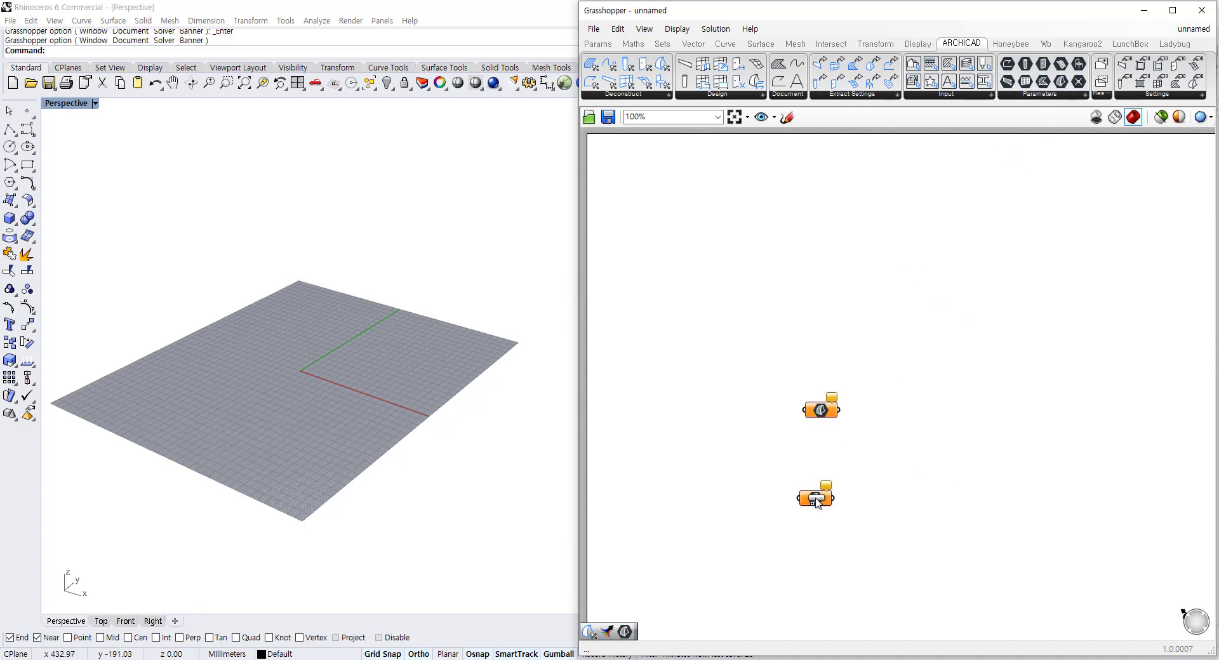
right_click(828, 415)
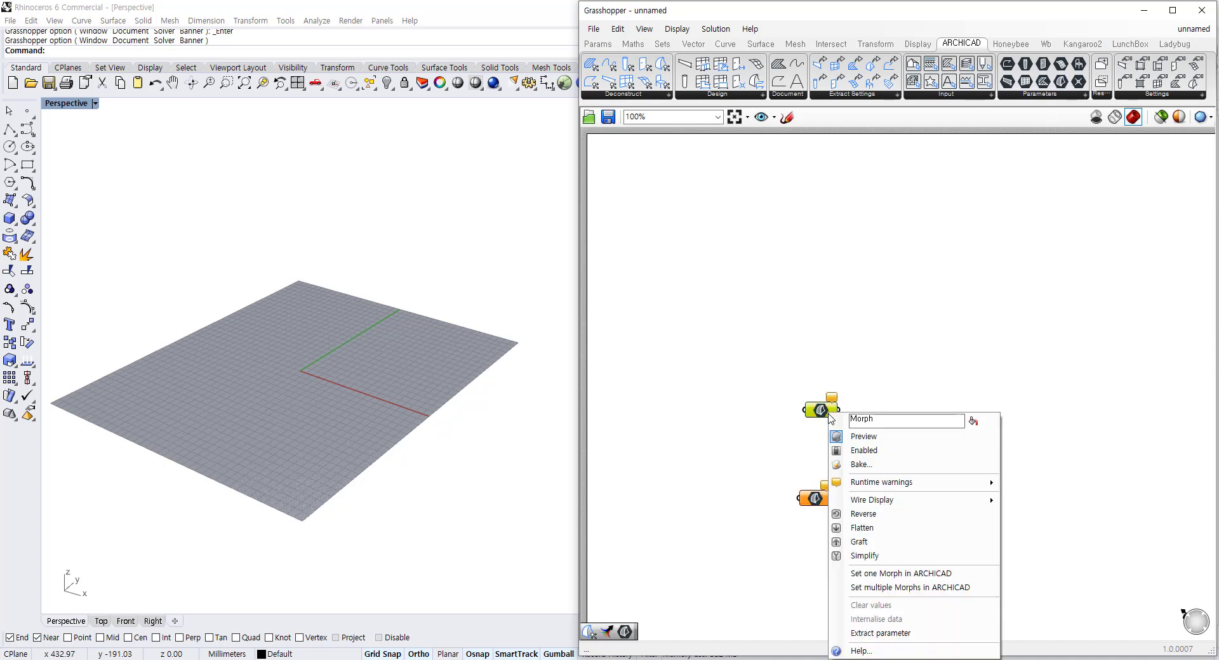
click(888, 573)
click(494, 380)
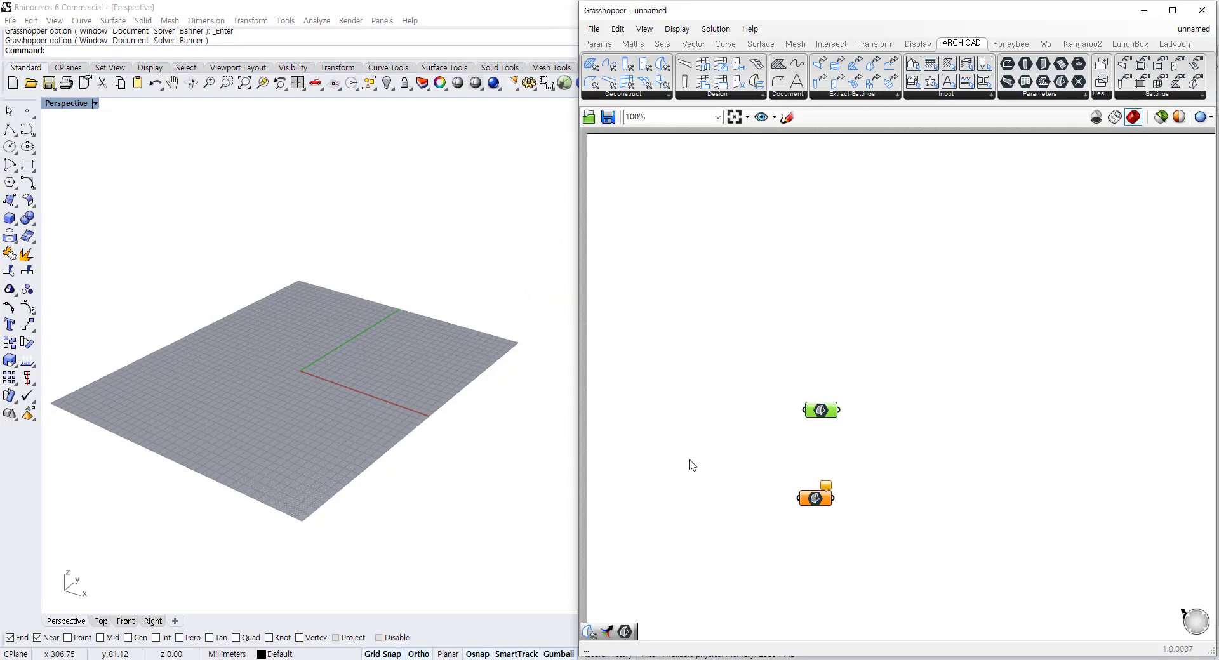
Step: Set the lower Morph parameter to the curved line morph in ARCHICAD
click(952, 470)
mouse_move(821, 501)
mouse_down()
mouse_move(862, 499)
mouse_move(834, 498)
mouse_up()
right_click(828, 413)
click(887, 573)
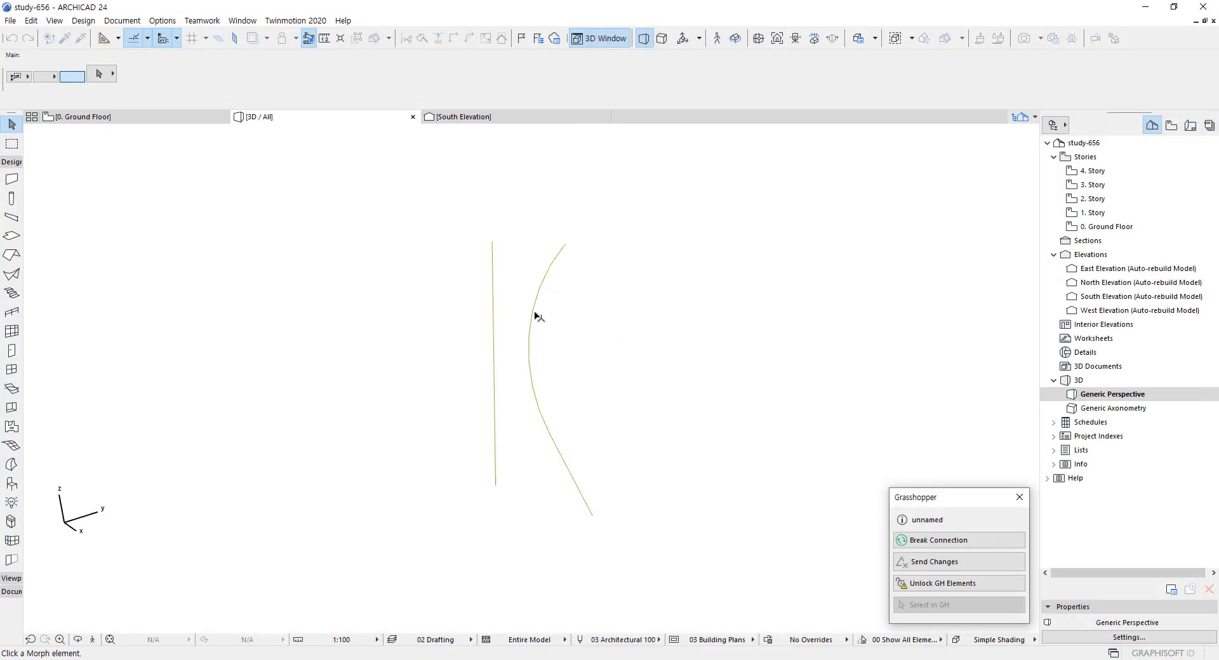
click(536, 293)
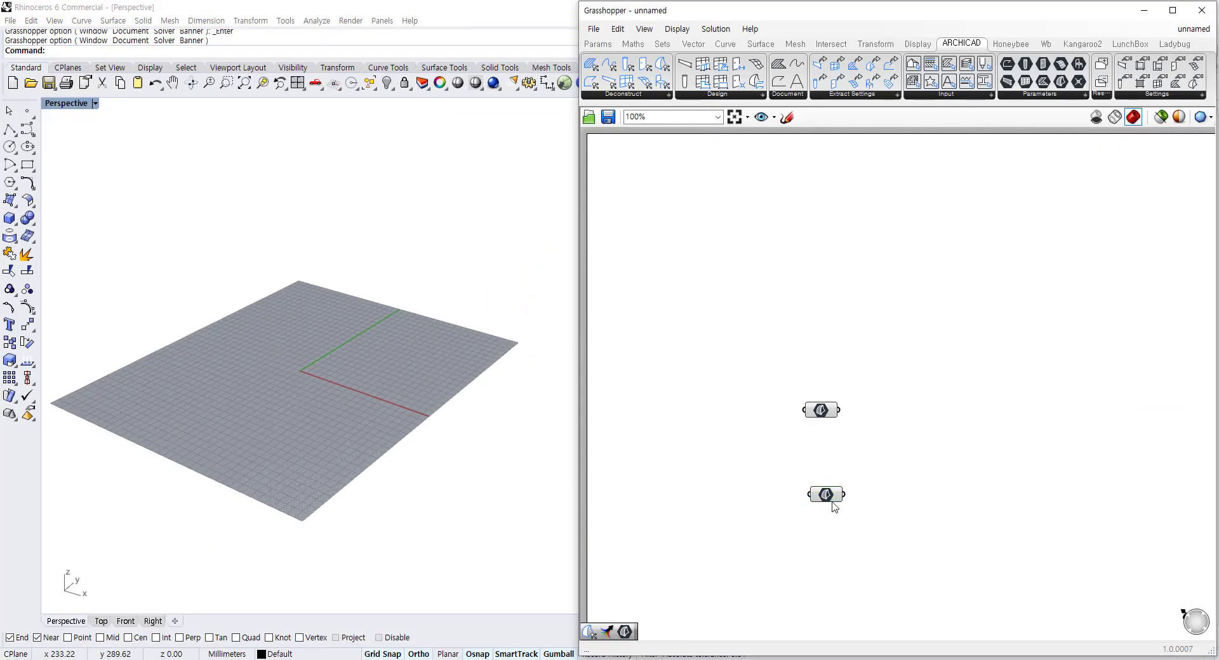
Step: Add a Deconstruct Morph component for each of the two Morph parameters and connect each parameter to its M input
scroll(732, 337, down, 5)
drag(816, 399, 899, 421)
click(969, 455)
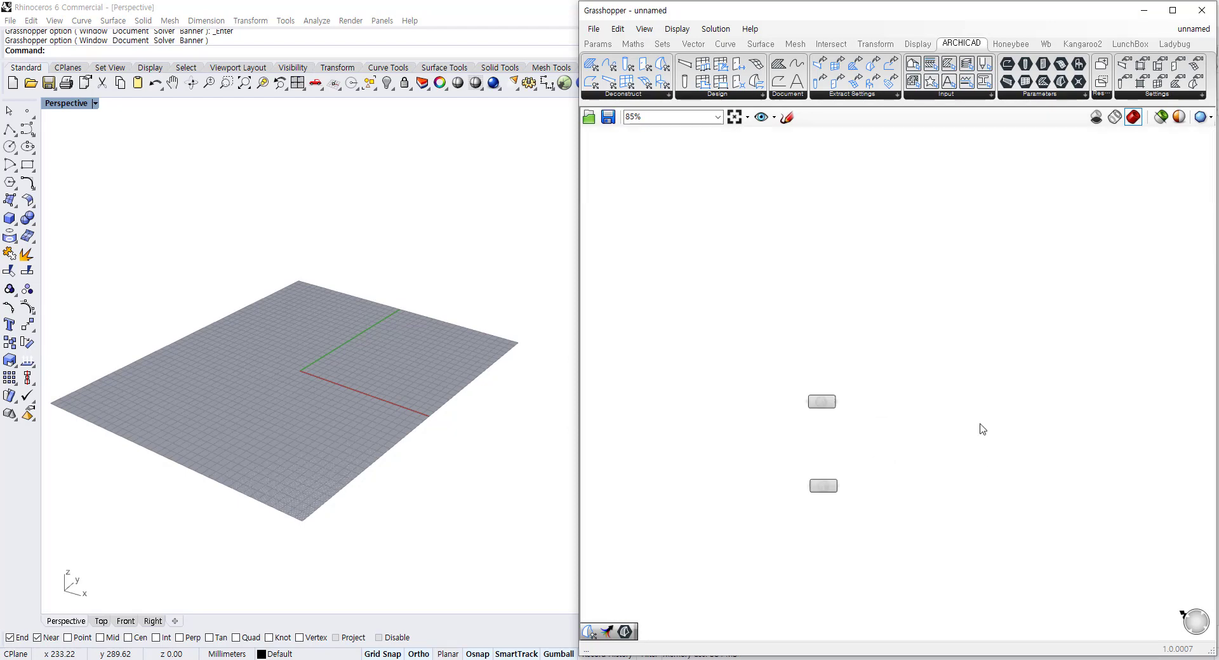
scroll(952, 457, up, 3)
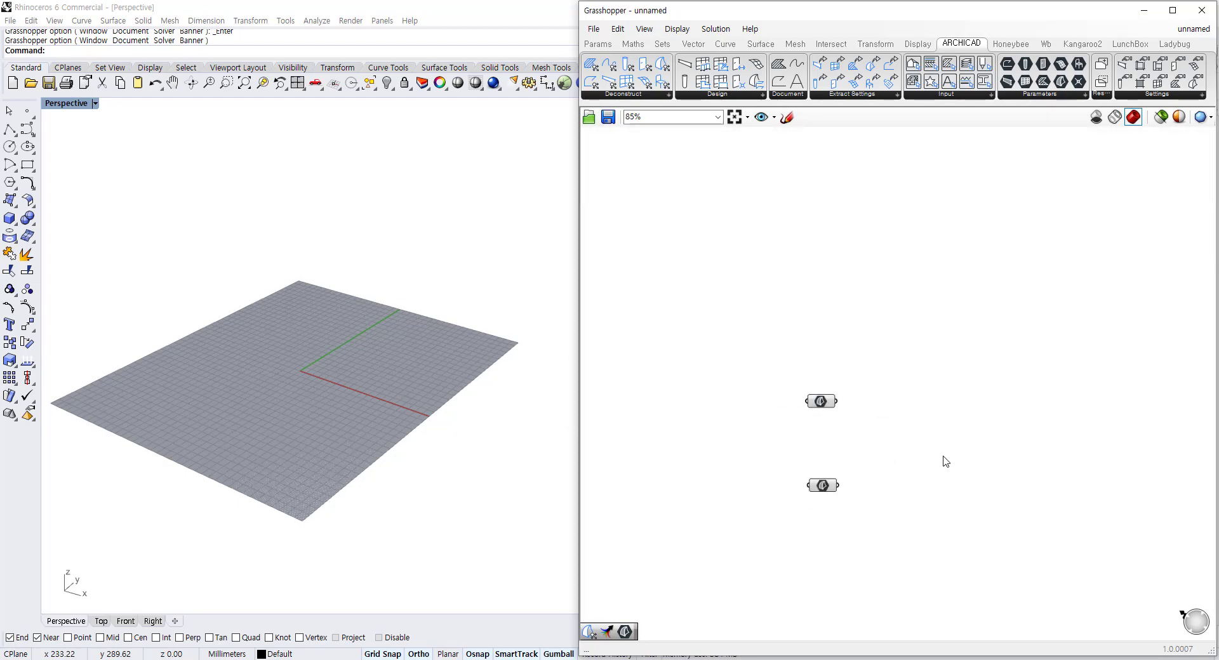
click(642, 95)
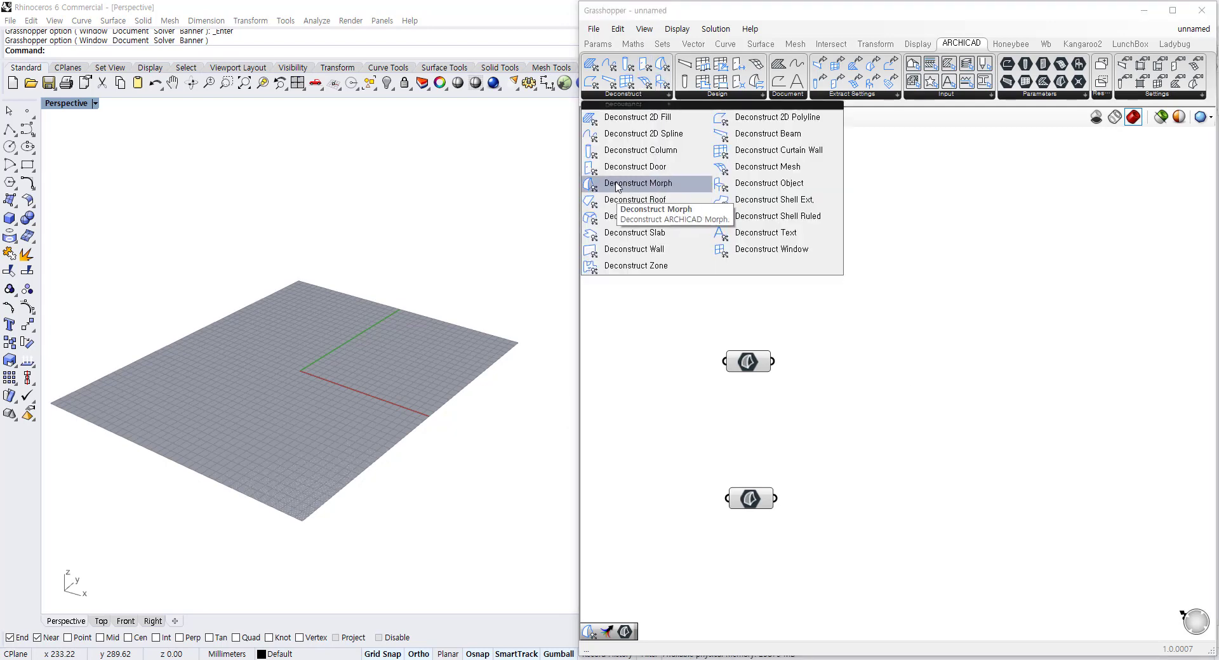
drag(617, 184, 857, 335)
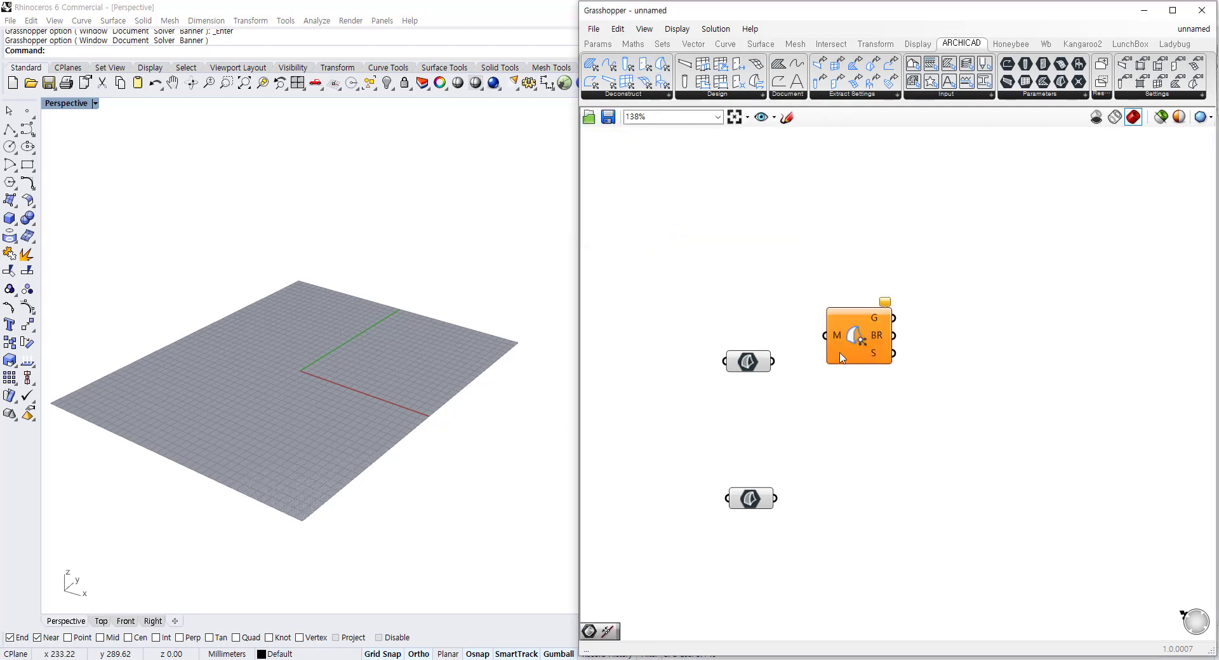
drag(771, 362, 847, 514)
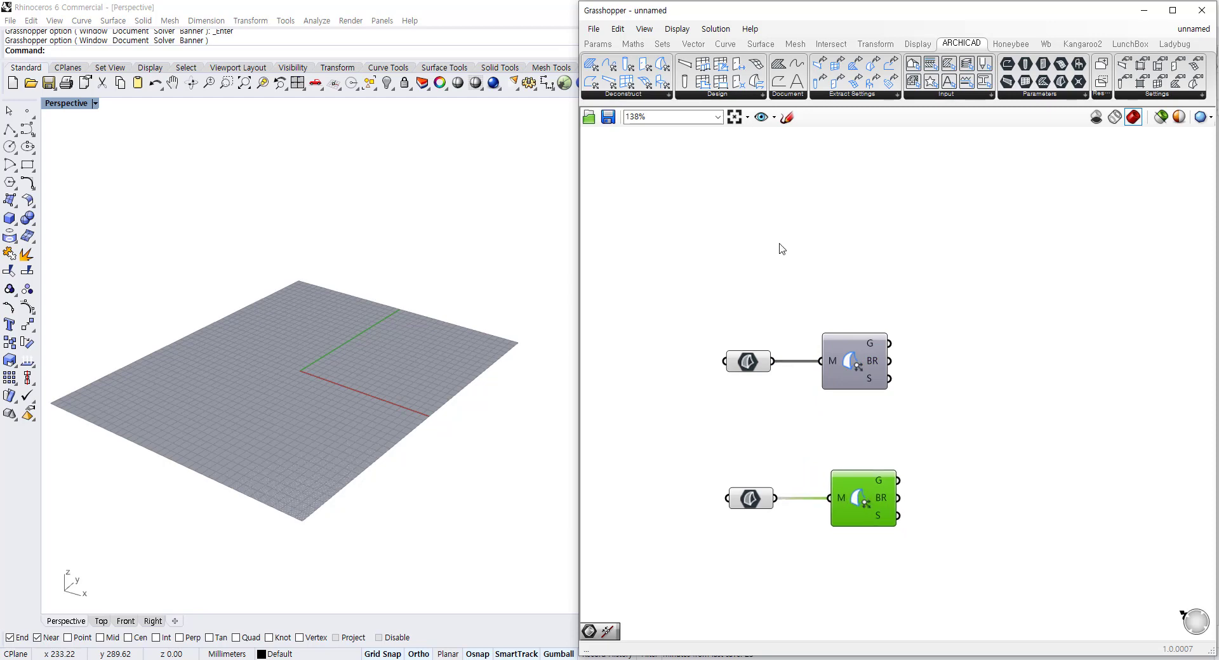
Step: Add a Curve parameter and connect the upper Deconstruct Morph's Geometry output to it
click(597, 44)
click(973, 345)
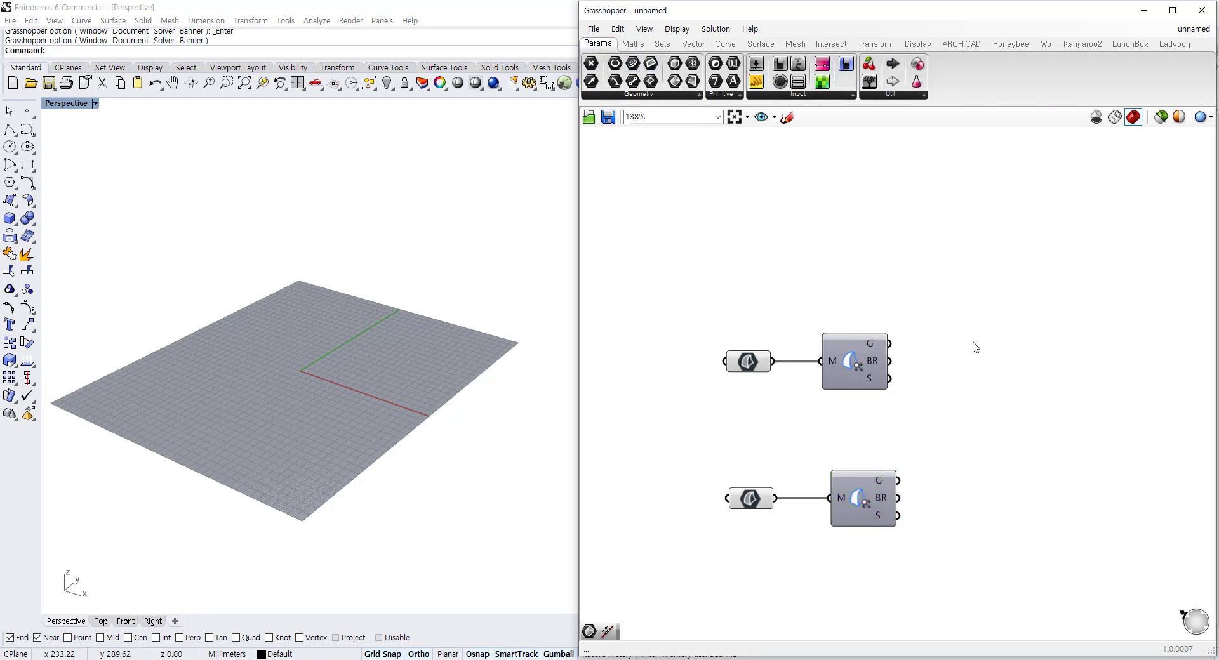
drag(633, 70, 955, 346)
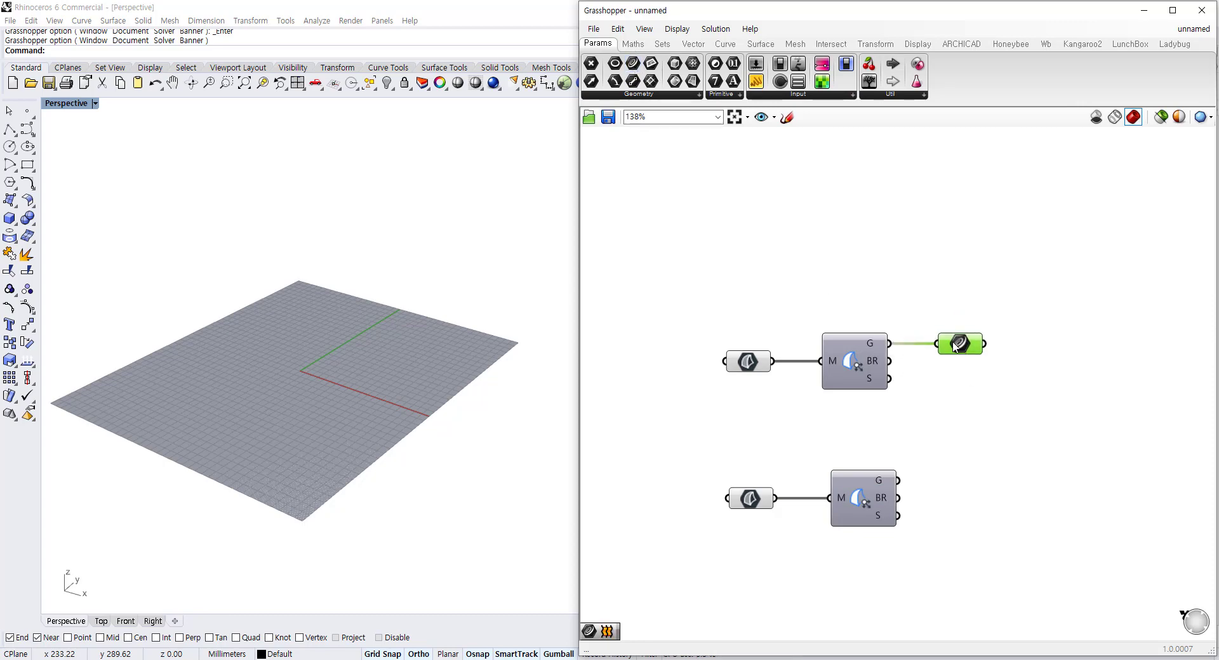
Step: Add a Join Curves component and feed it the lower Deconstruct Morph's Geometry output
mouse_move(879, 486)
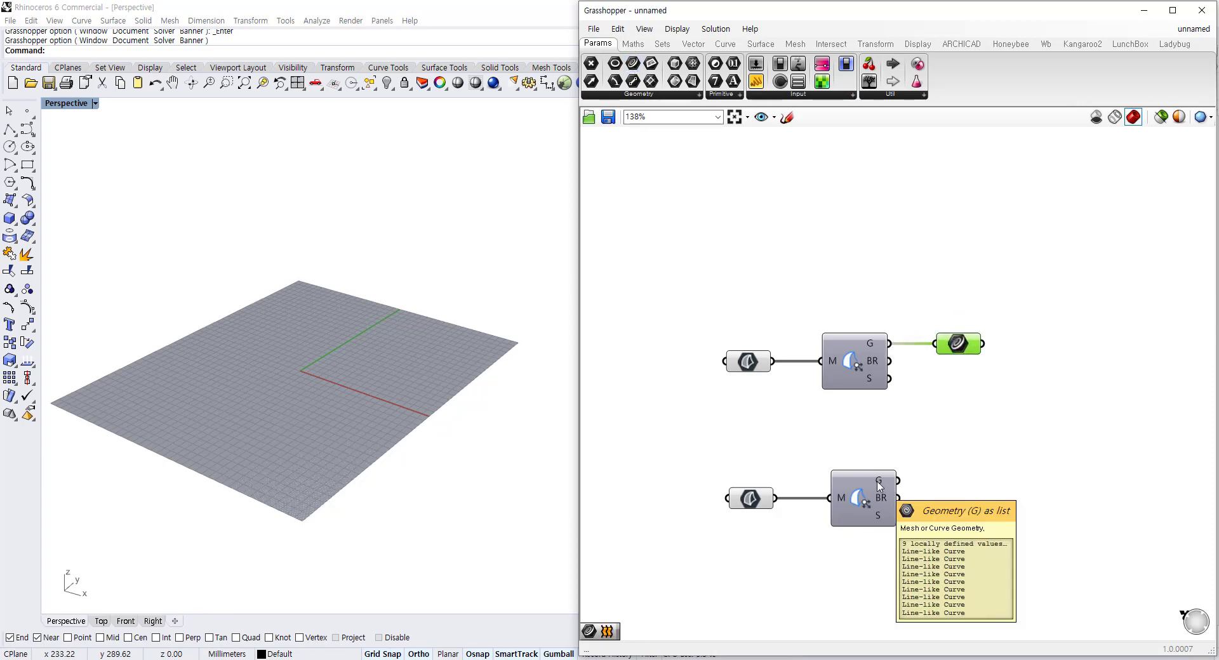
double_click(977, 489)
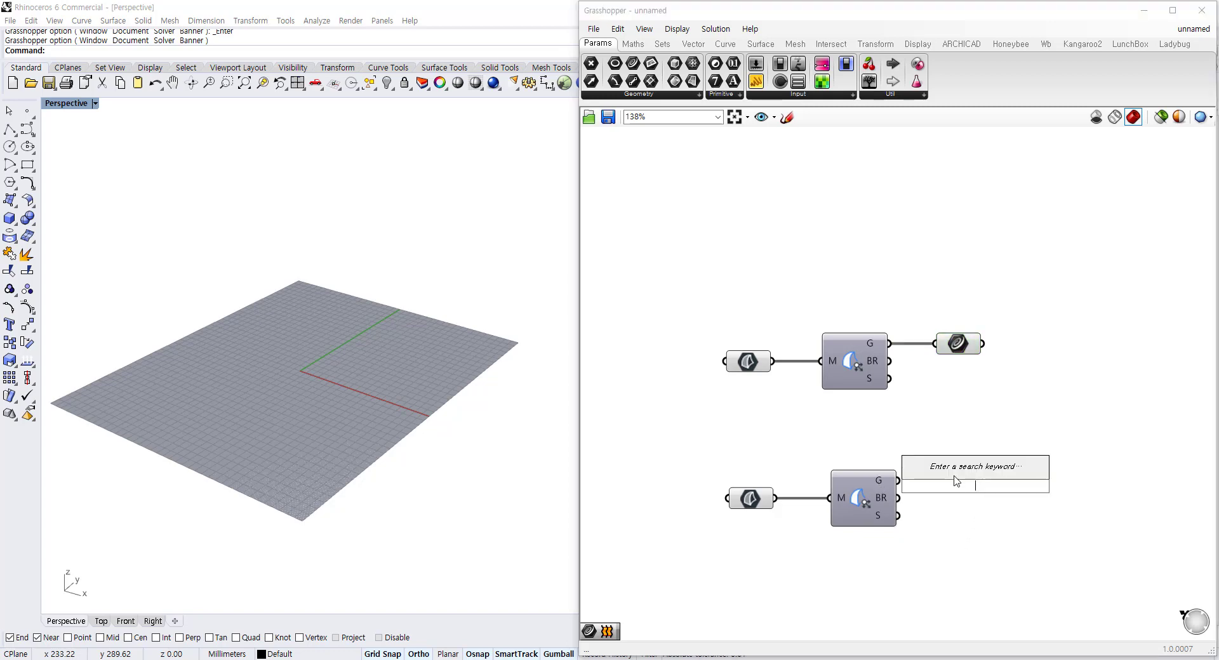
text(join)
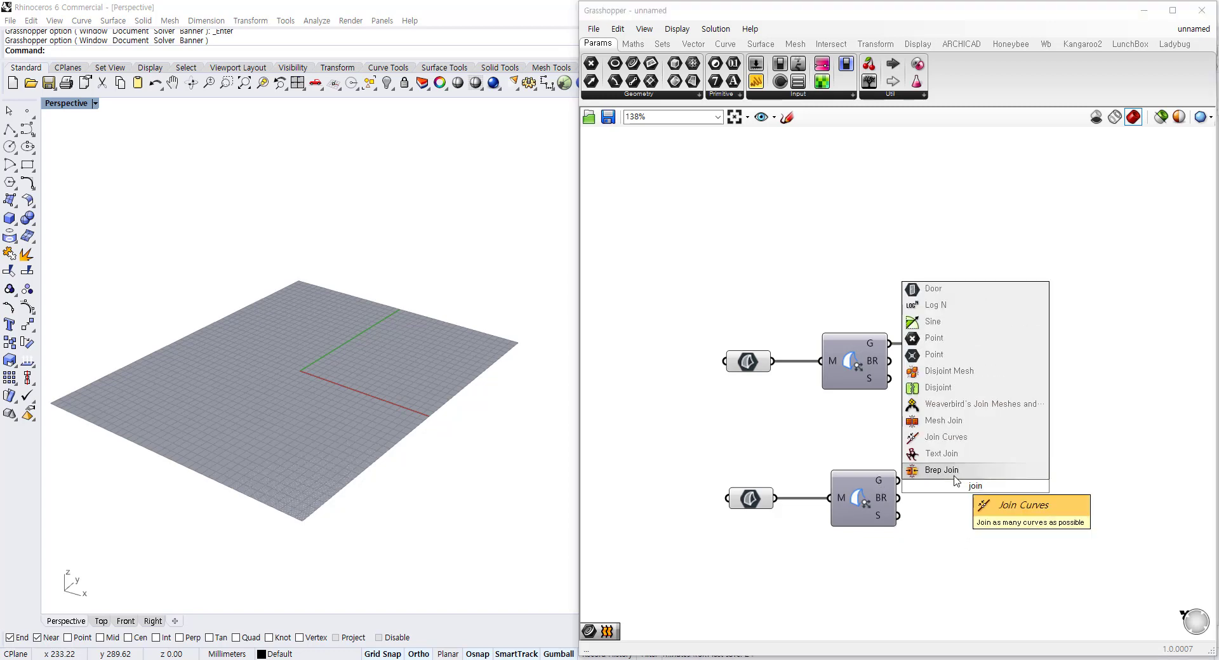
click(939, 436)
drag(897, 481, 965, 492)
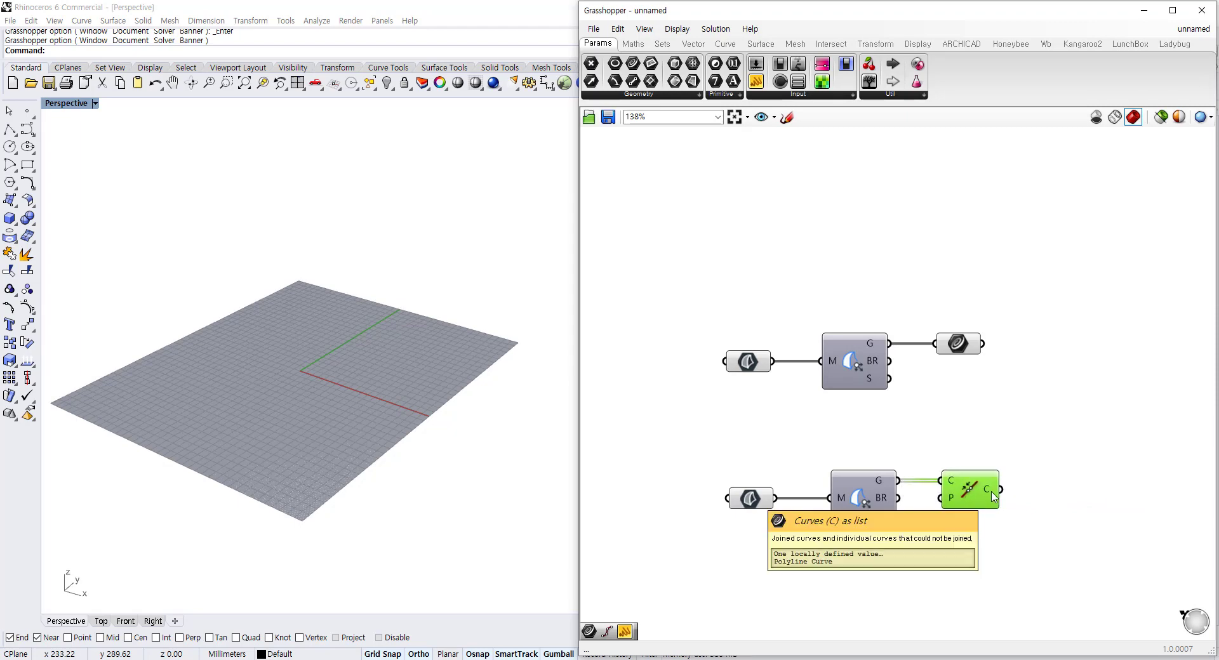
click(1027, 424)
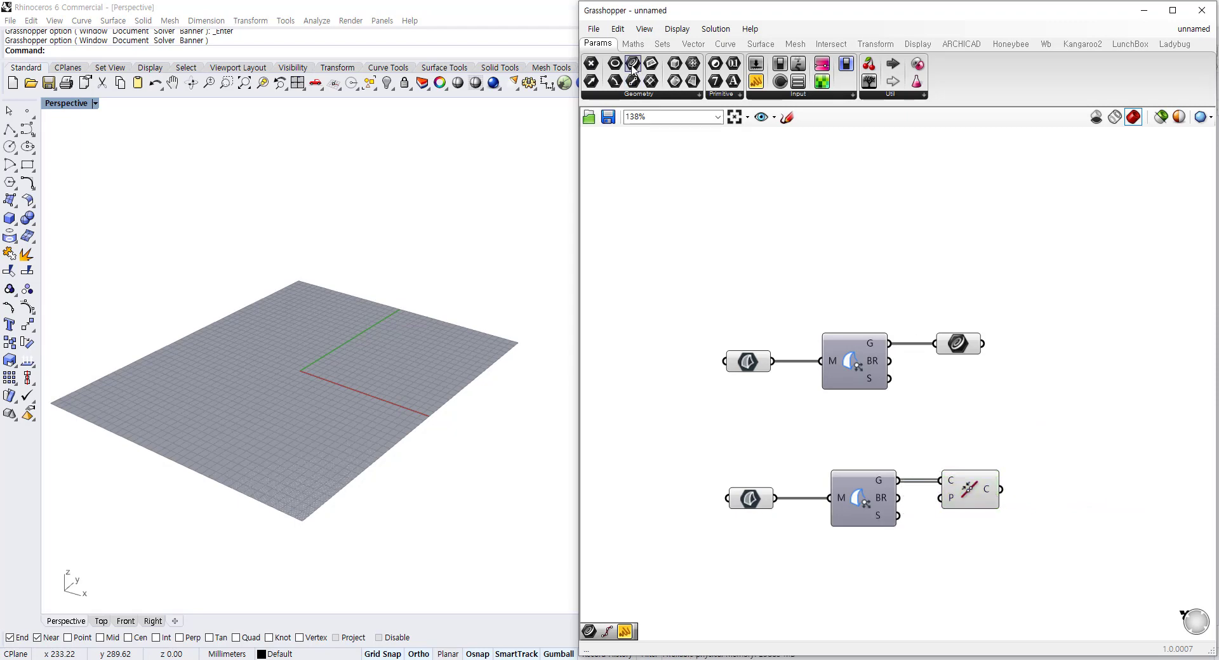
Step: Add a Curve parameter fed by the Join Curves output and move the upper Curve parameter roughly in line with it
drag(633, 79, 1083, 477)
drag(1001, 489, 1078, 492)
drag(969, 349, 1076, 349)
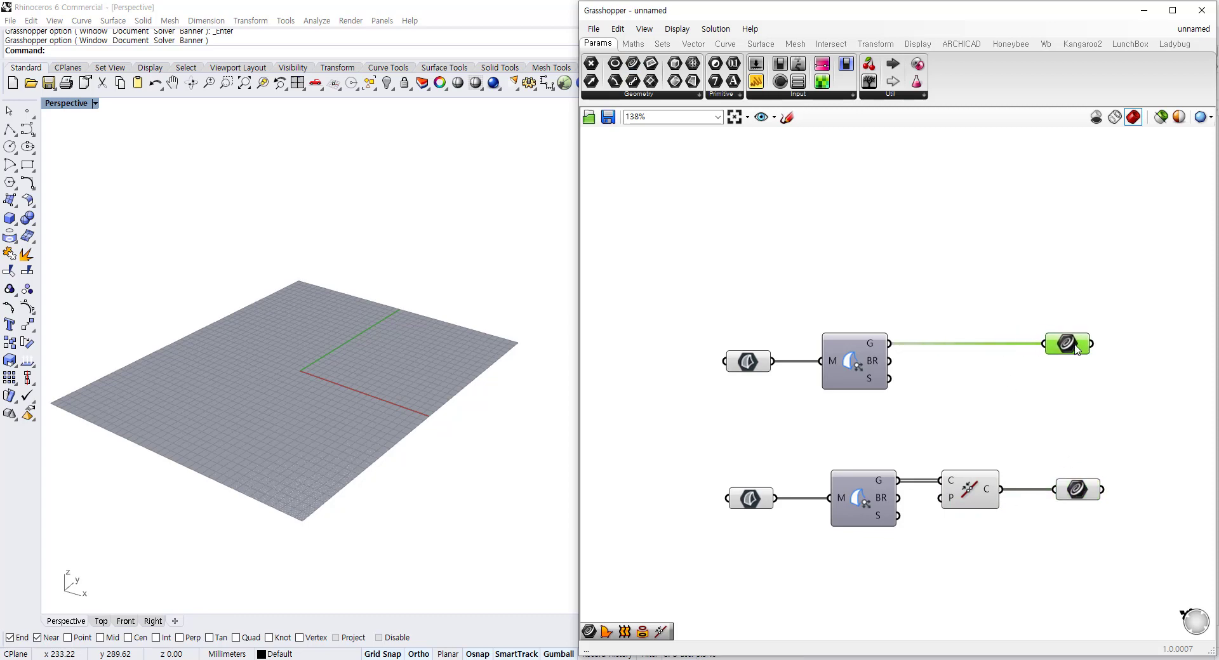
Step: Examine the straight and curved lines in the Rhino Perspective view, zoomed to extents and rotated to a near-horizontal angle
click(244, 83)
scroll(221, 280, down, 5)
scroll(329, 296, up, 3)
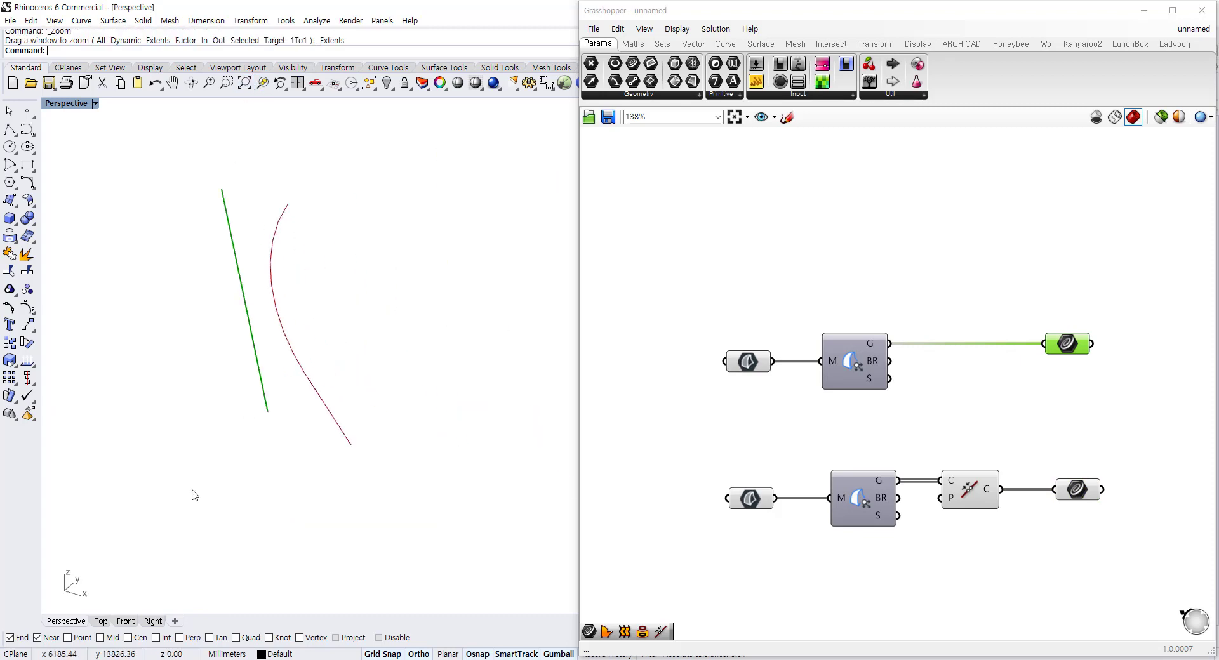
click(190, 84)
drag(196, 267, 190, 201)
key(Escape)
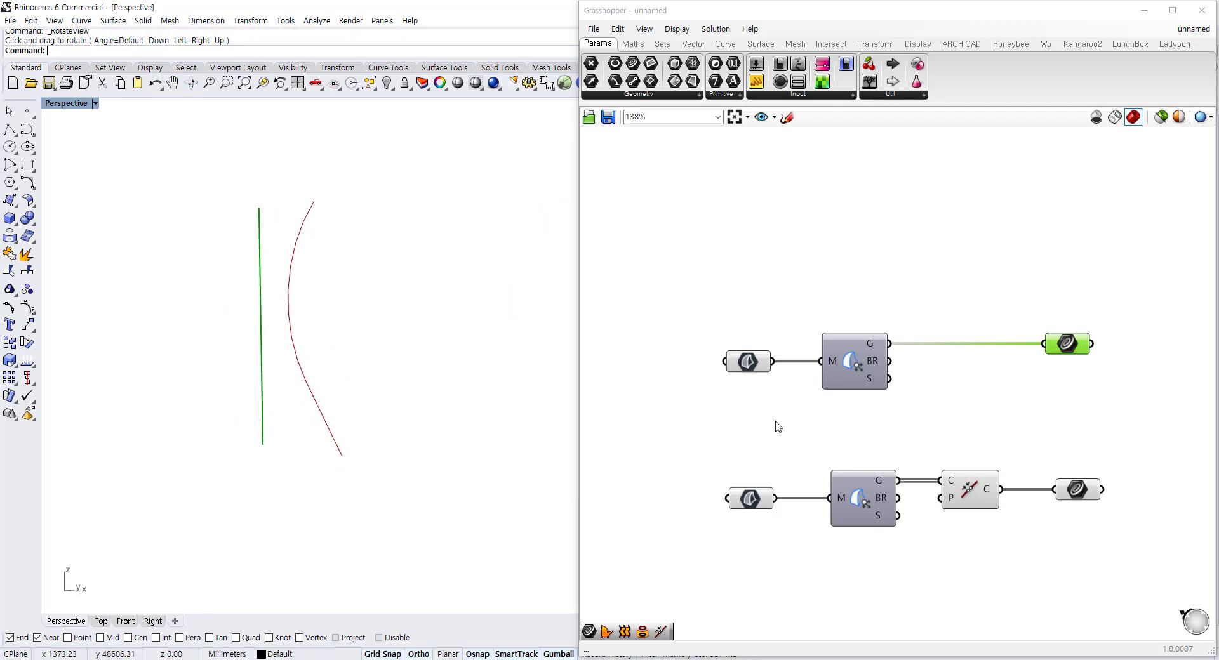
click(734, 403)
Step: Open the component search on the empty canvas area beyond the two Curve parameters
scroll(734, 403, down, 3)
scroll(1009, 402, up, 3)
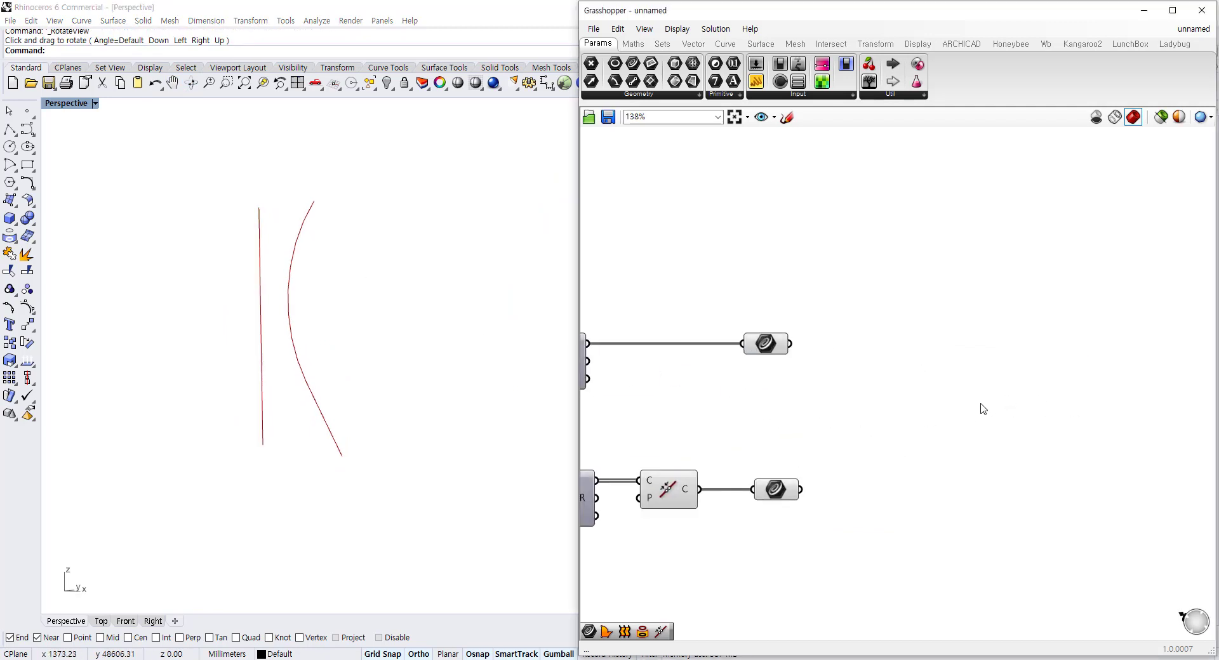
double_click(962, 435)
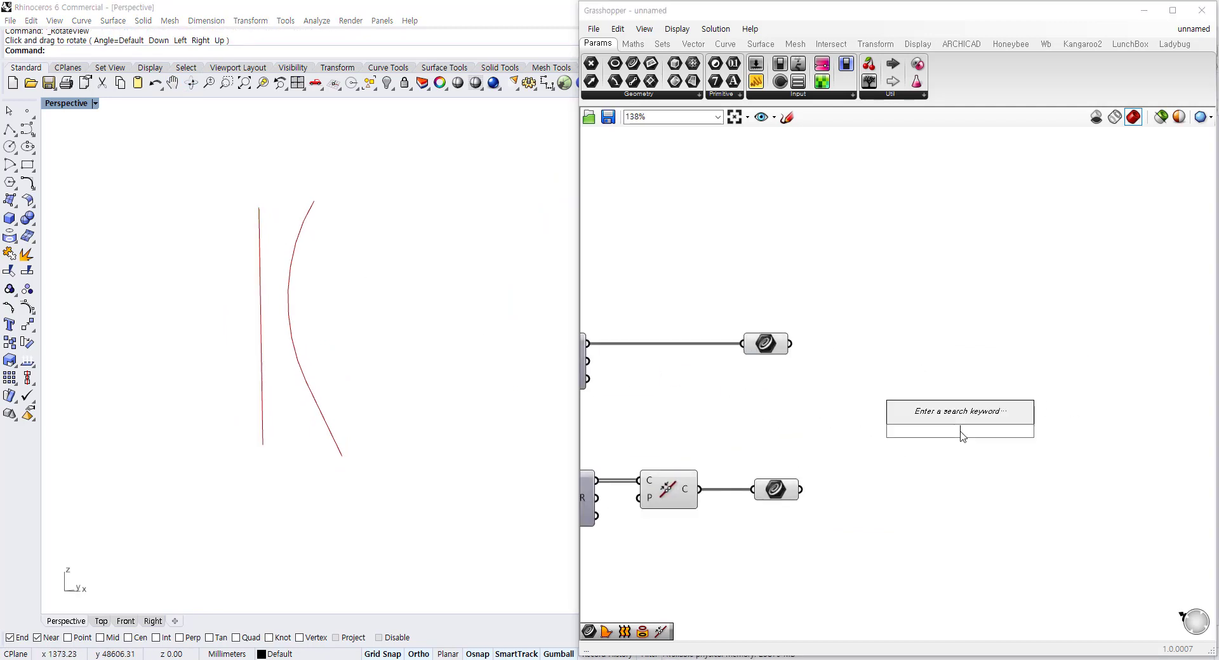
text(d)
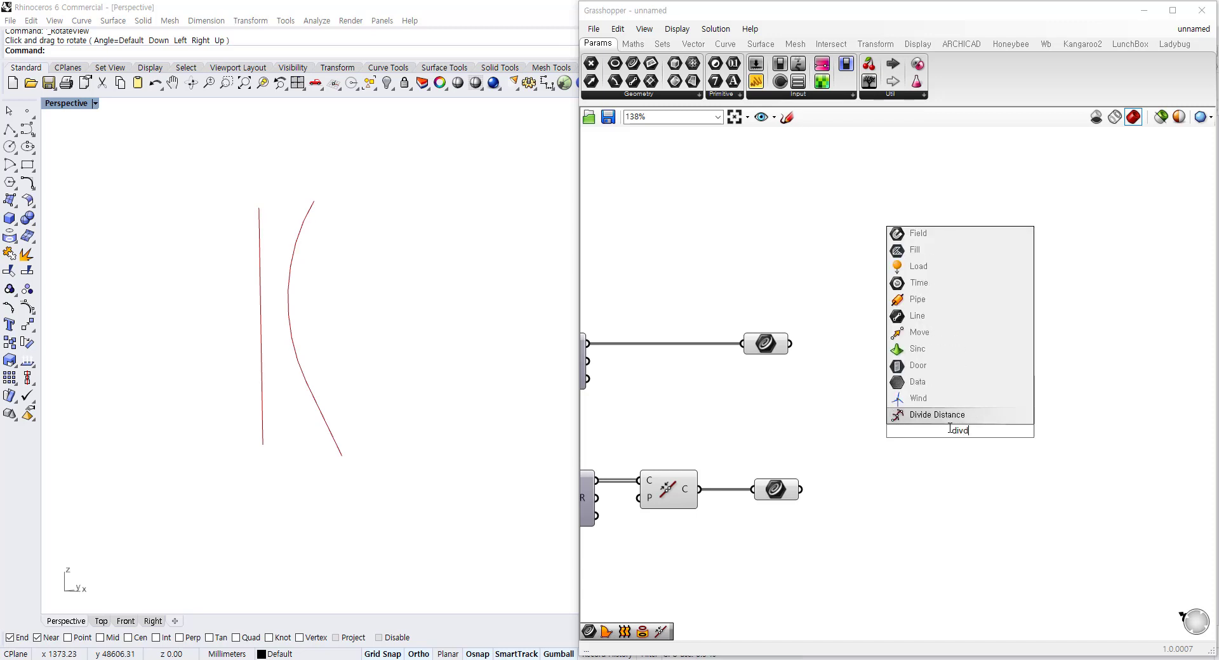
text(ivide c)
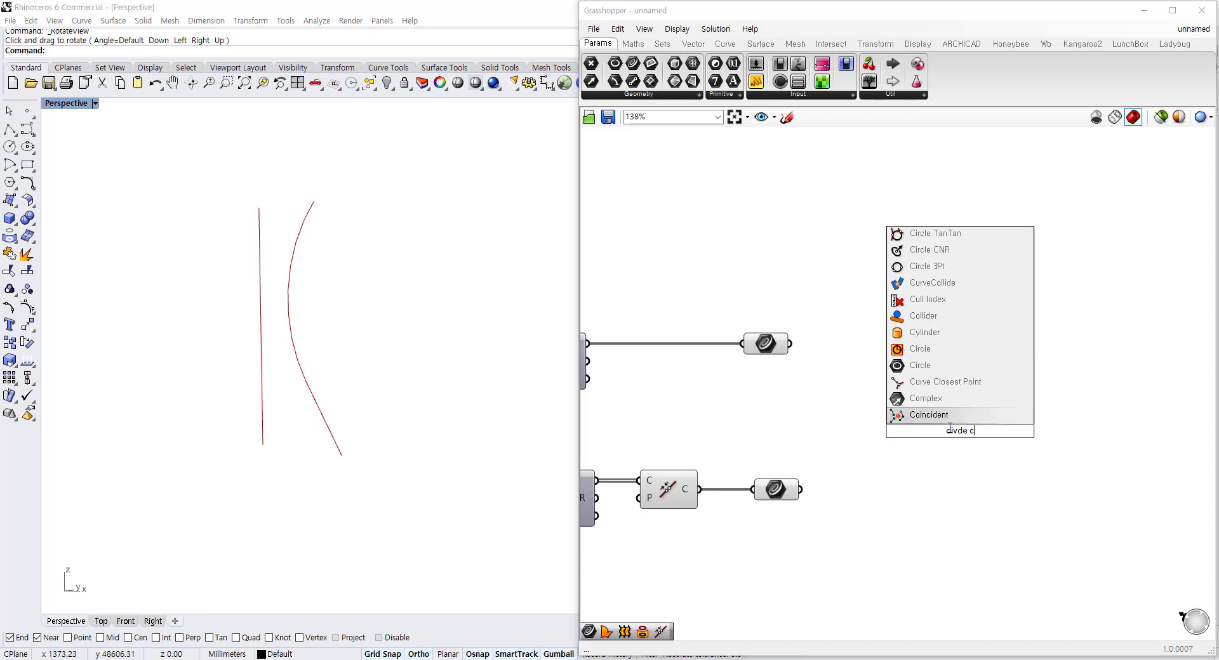
text(urve)
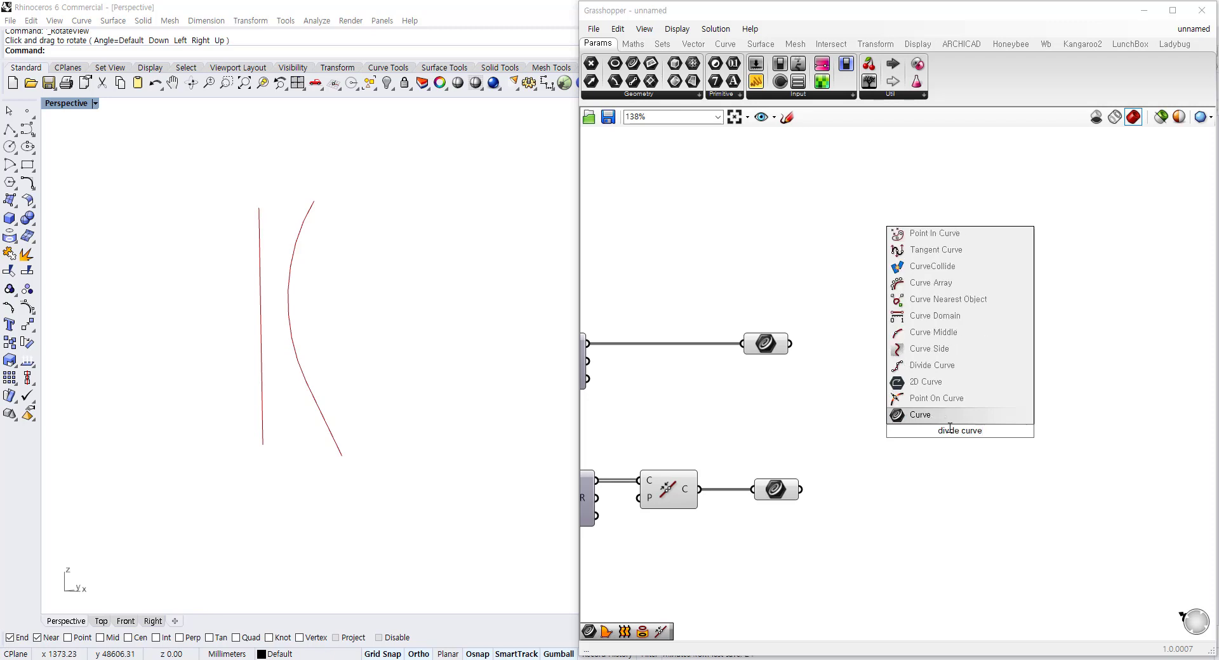
key(BackSpace)
key(BackSpace)
key(BackSpace)
key(BackSpace)
key(BackSpace)
key(BackSpace)
key(BackSpace)
key(BackSpace)
key(BackSpace)
key(BackSpace)
key(BackSpace)
Step: Add a Divide Curve component and connect the joined curve's Curve parameter to its C input
text(d)
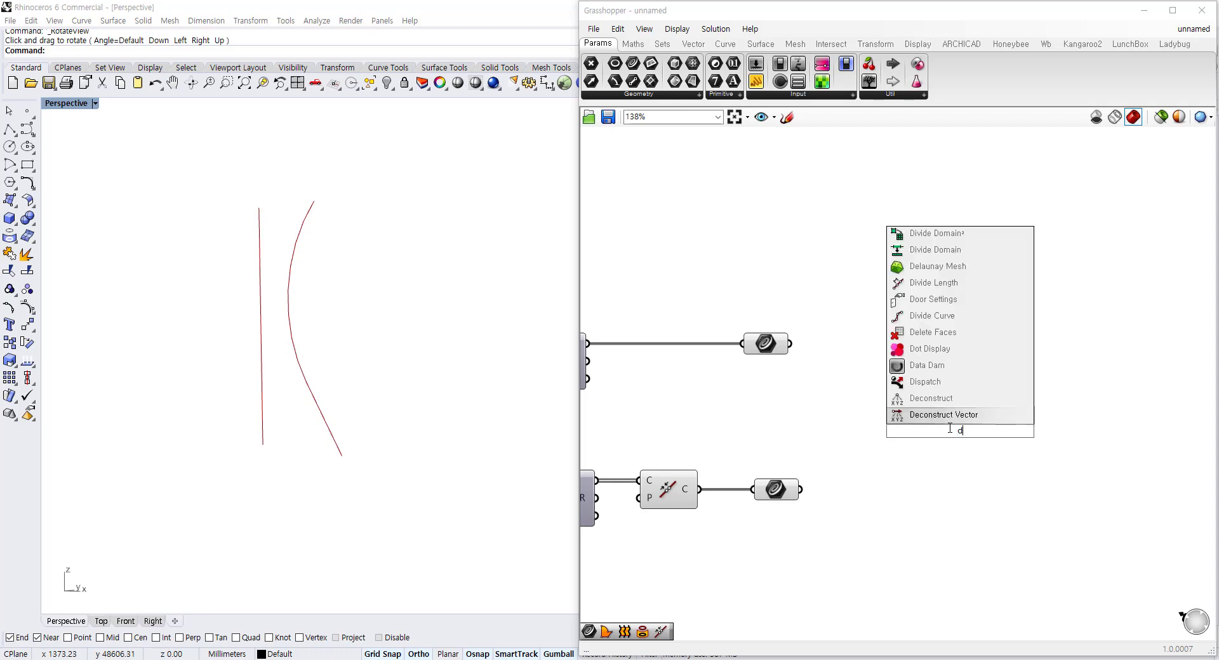
text(ivid)
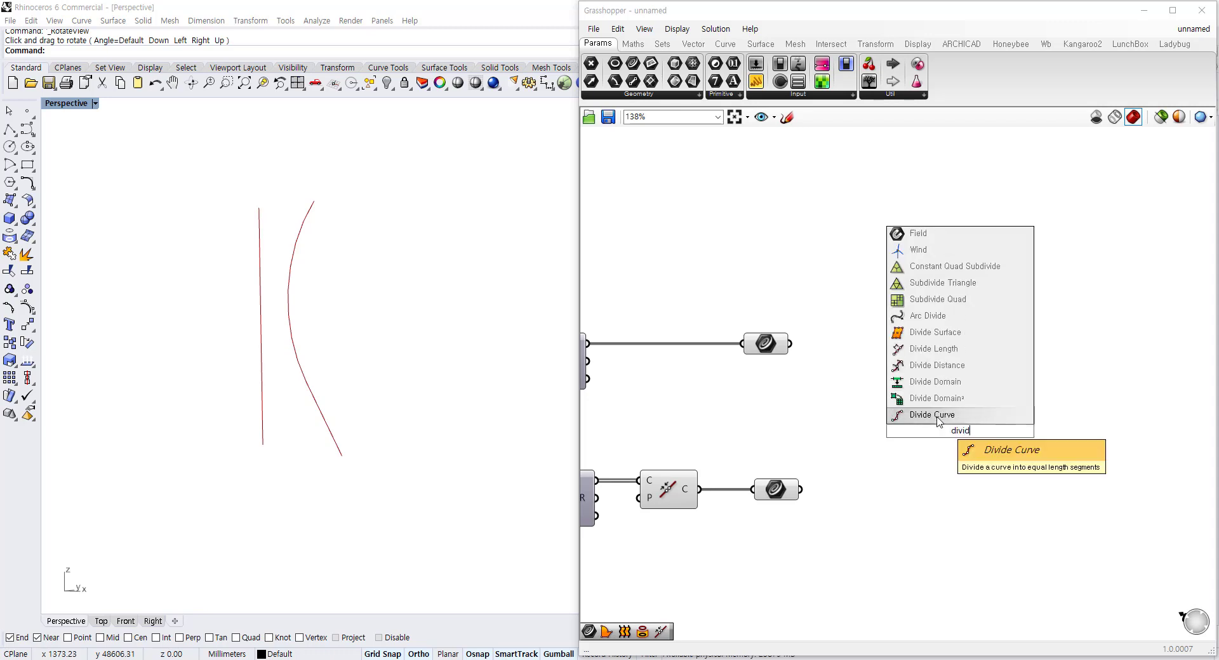
key(Return)
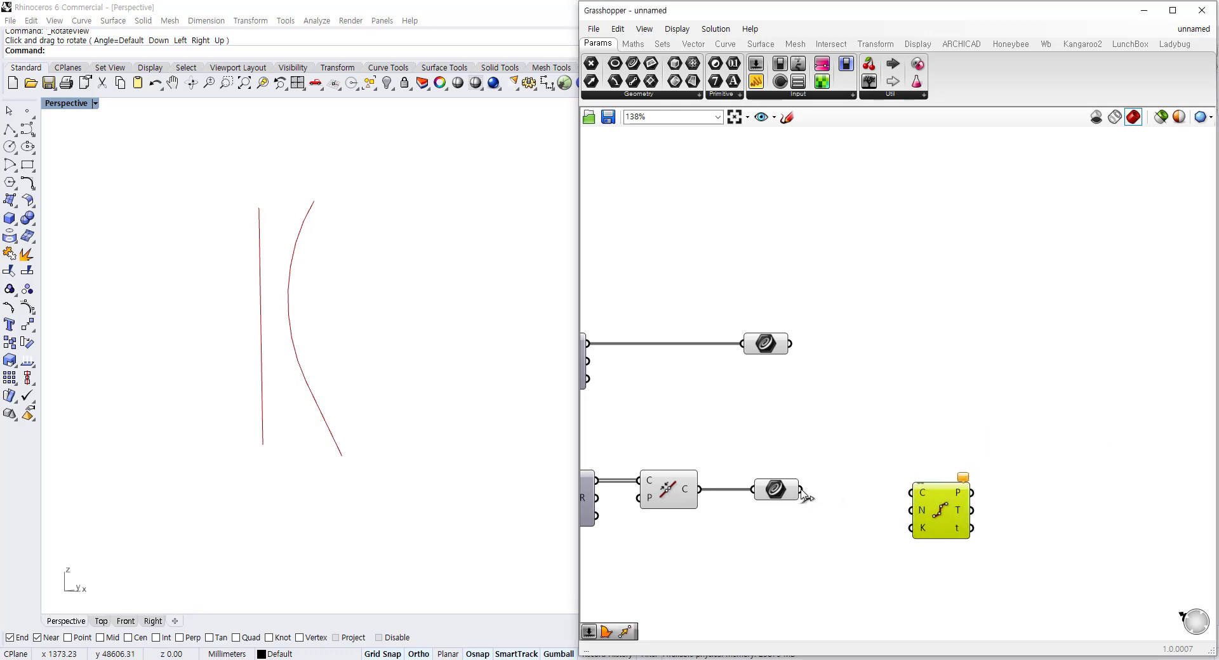
drag(800, 489, 926, 523)
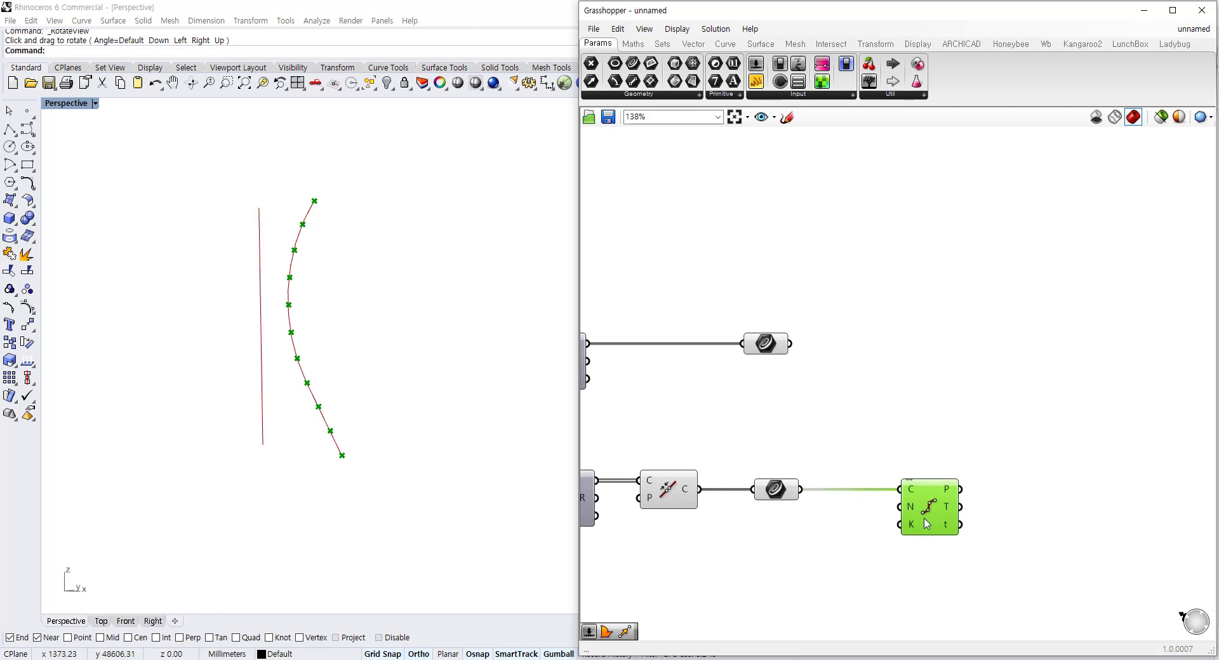
click(847, 535)
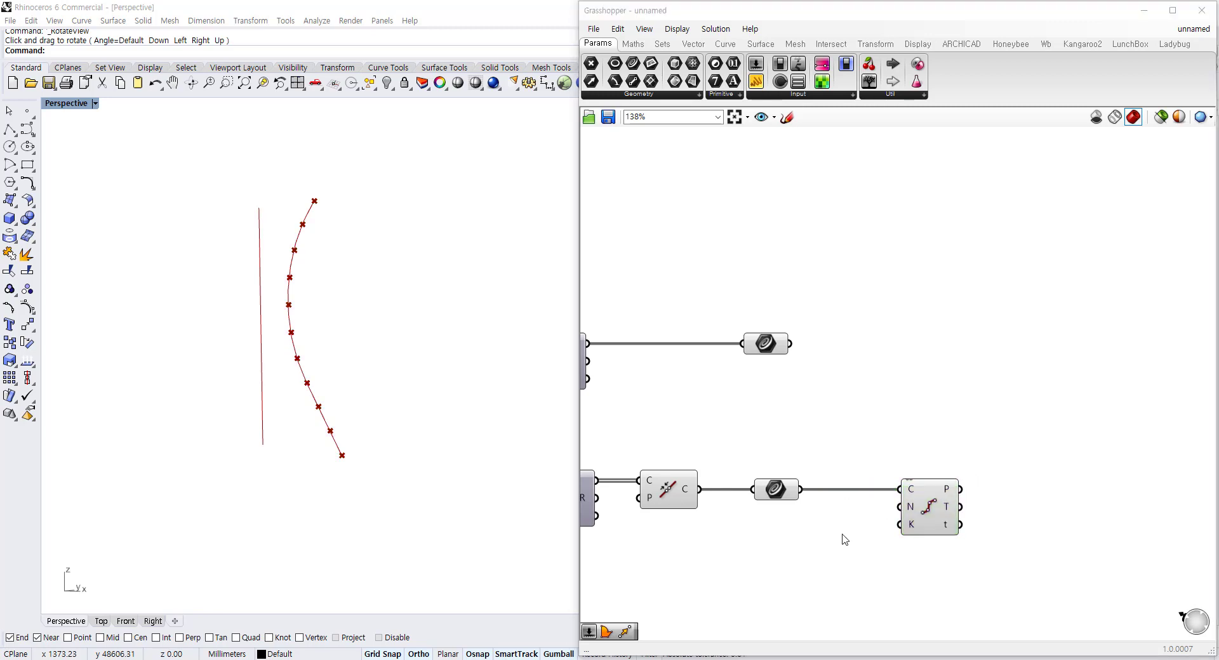
Step: Add a number slider set to 30 and connect it to the Divide Curve component's N (Count) input
double_click(845, 540)
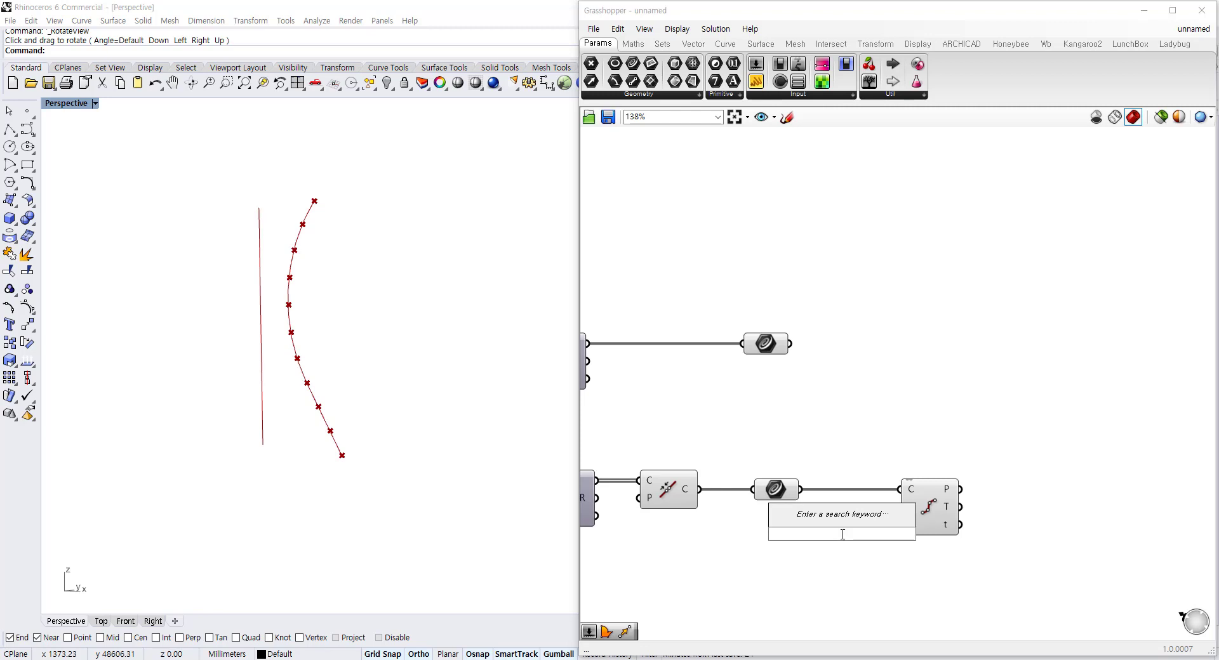
text(30)
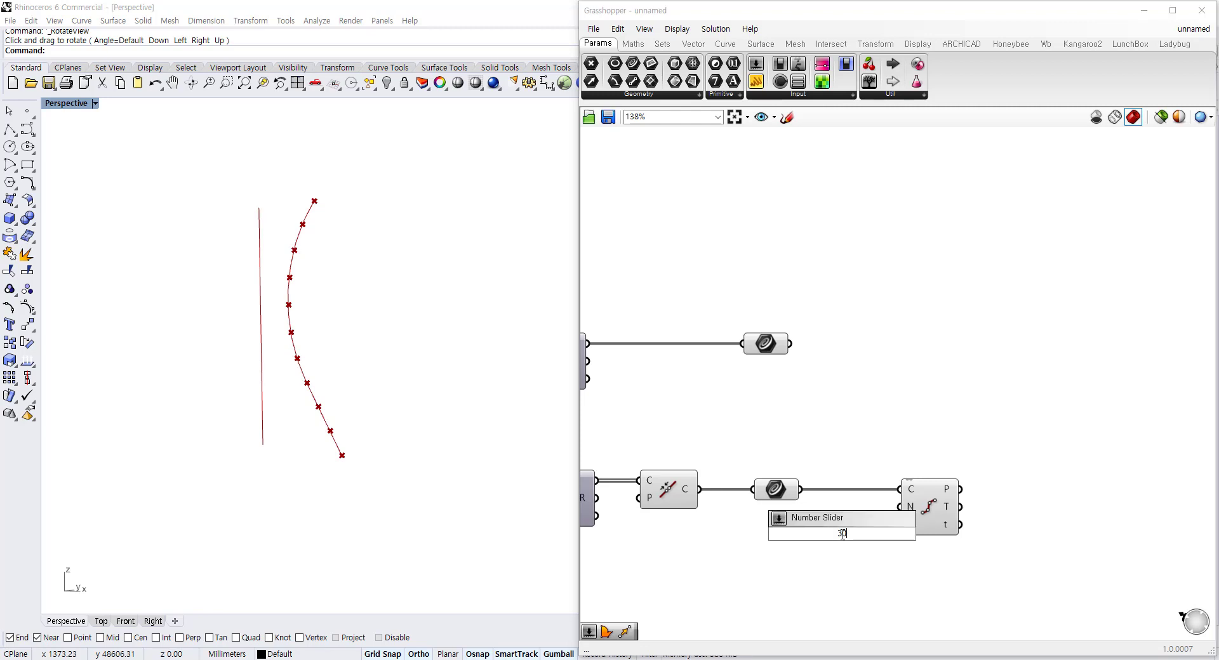
key(Return)
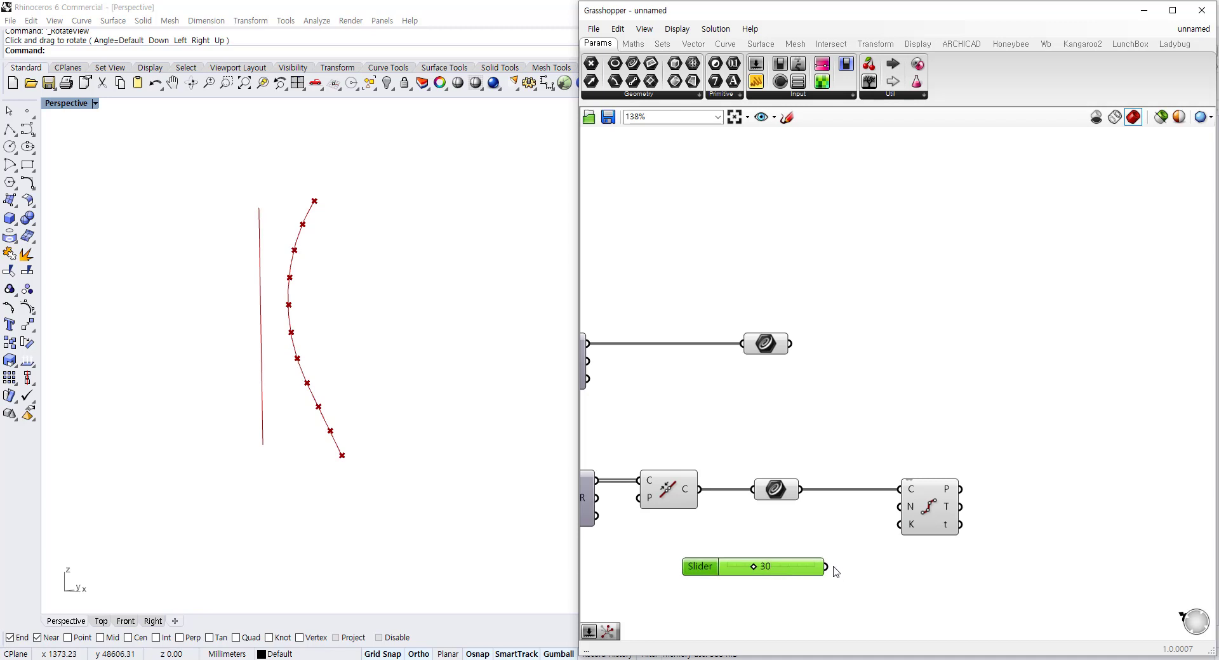
drag(826, 567, 902, 507)
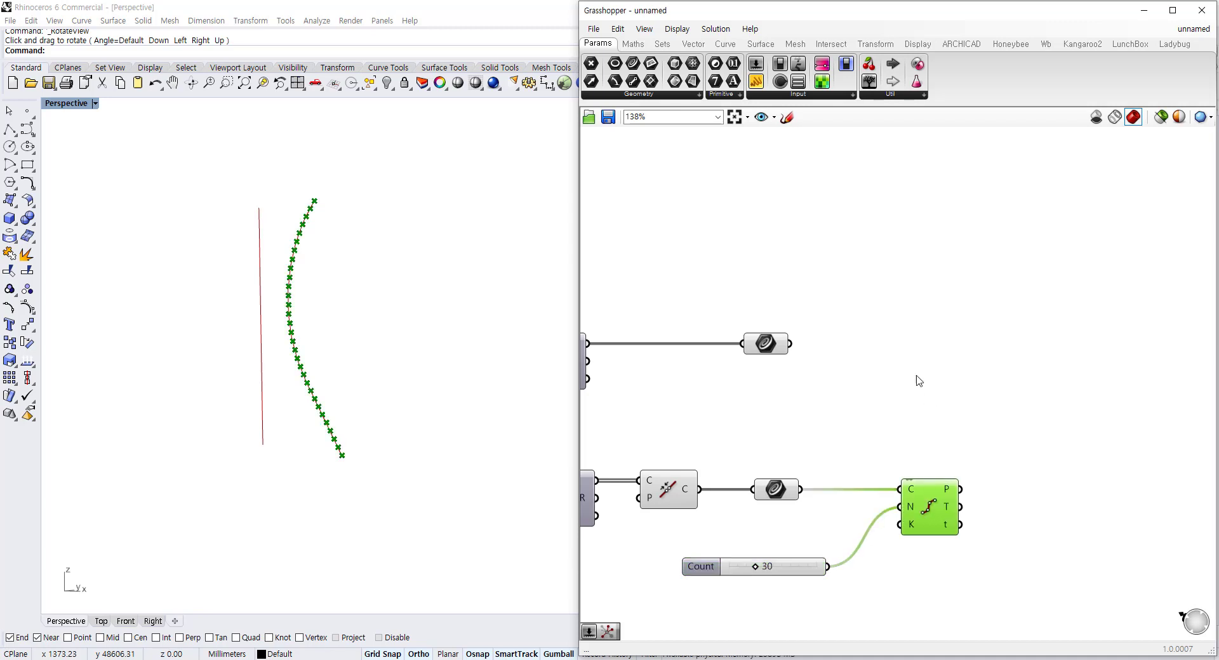
Step: Add a Rotate component and connect the Divide Curve component's P (Points) output to its G input
scroll(919, 380, down, 2)
scroll(998, 425, up, 2)
double_click(998, 449)
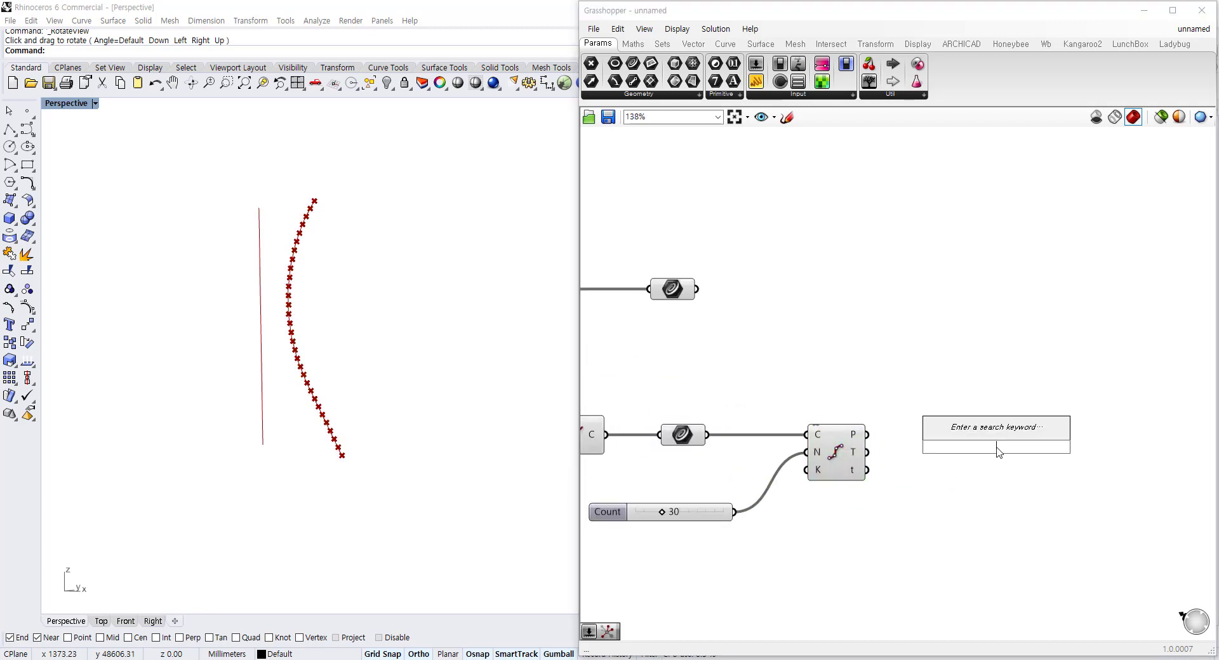
text(ro)
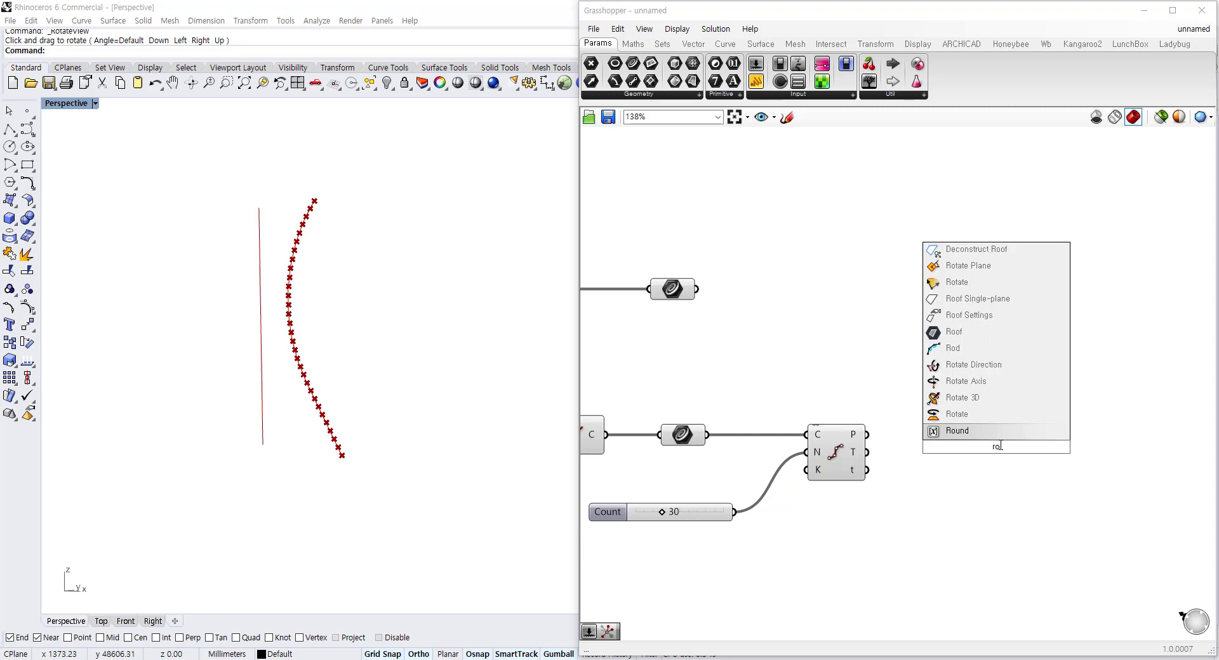
click(959, 415)
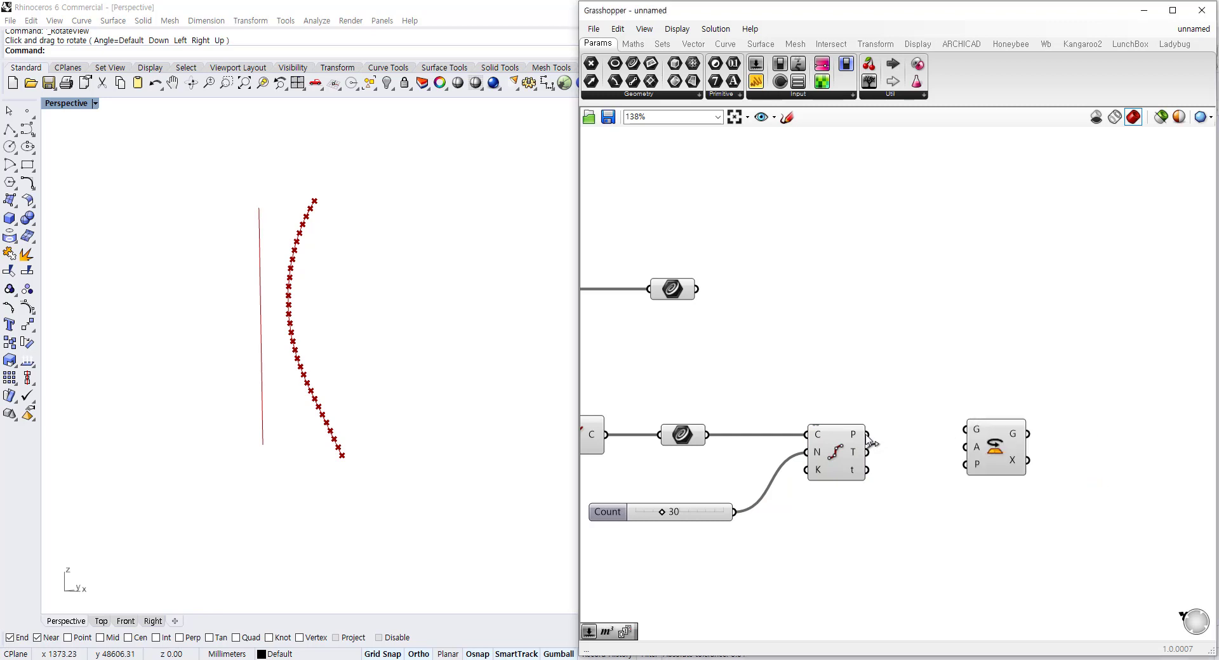
drag(867, 434, 1050, 468)
click(1000, 464)
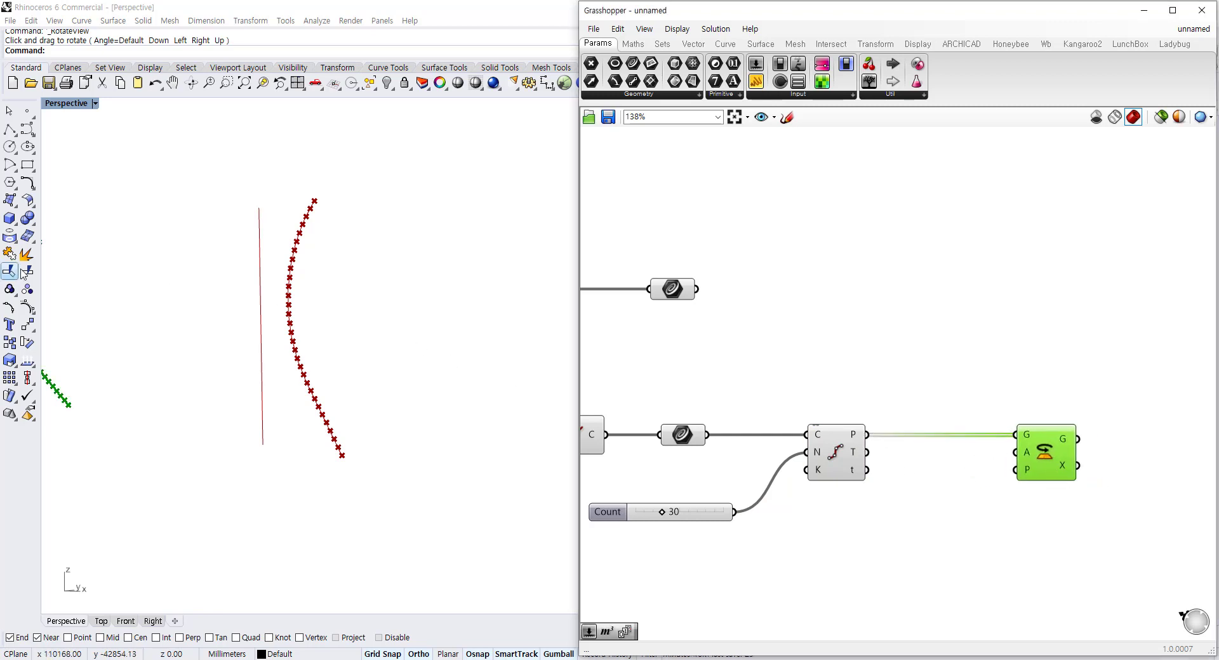
Step: Connect the straight line's Curve parameter to the Rotate component's P input and set its A (Angle) input to degrees
drag(699, 289, 1062, 467)
right_click(1038, 453)
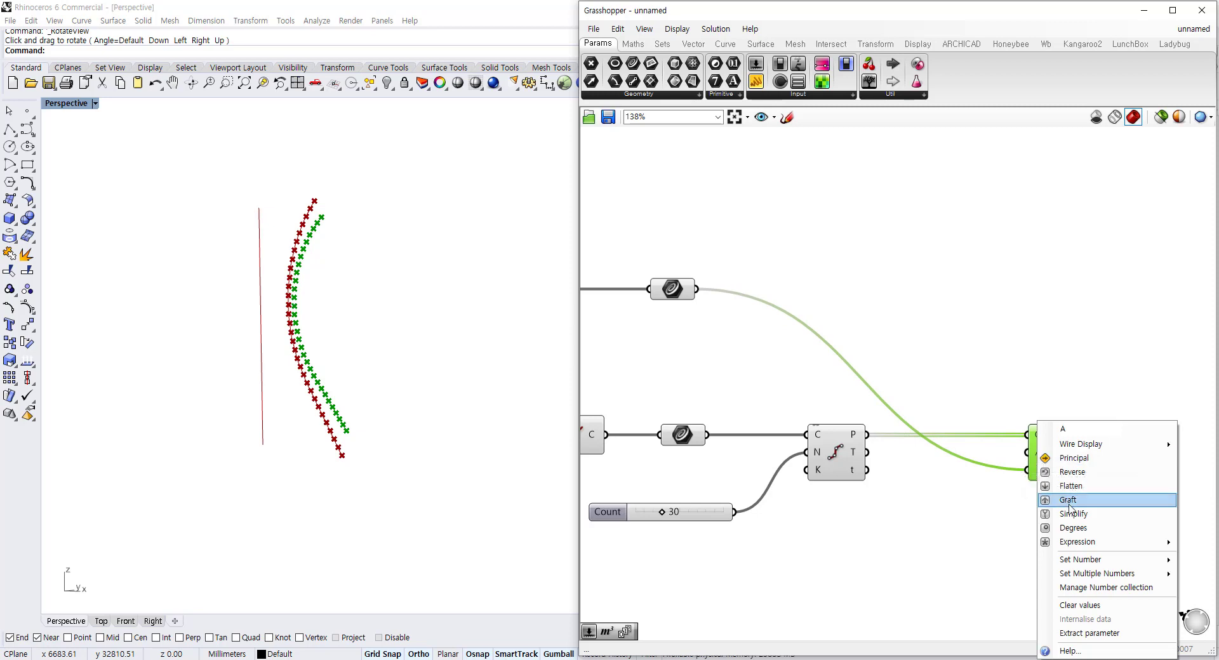
click(1089, 530)
click(1037, 400)
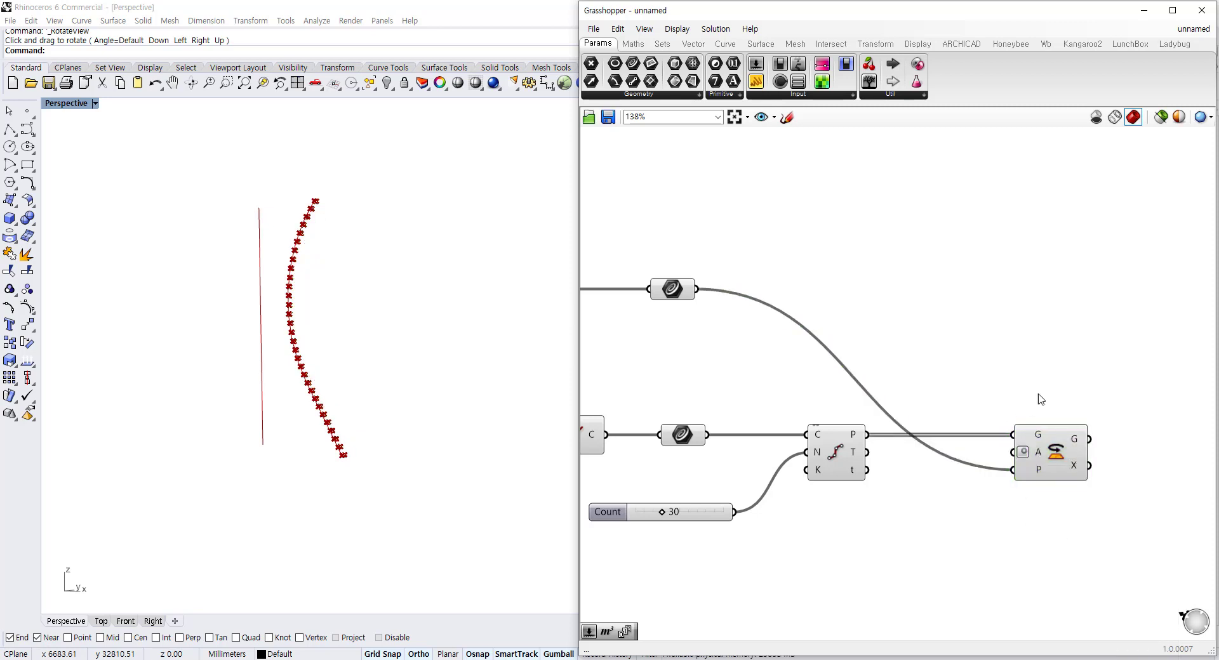
Step: Add a Range component, connecting its R output to Rotate's A input and the Count slider to its N input
scroll(1023, 353, down, 4)
scroll(987, 525, up, 3)
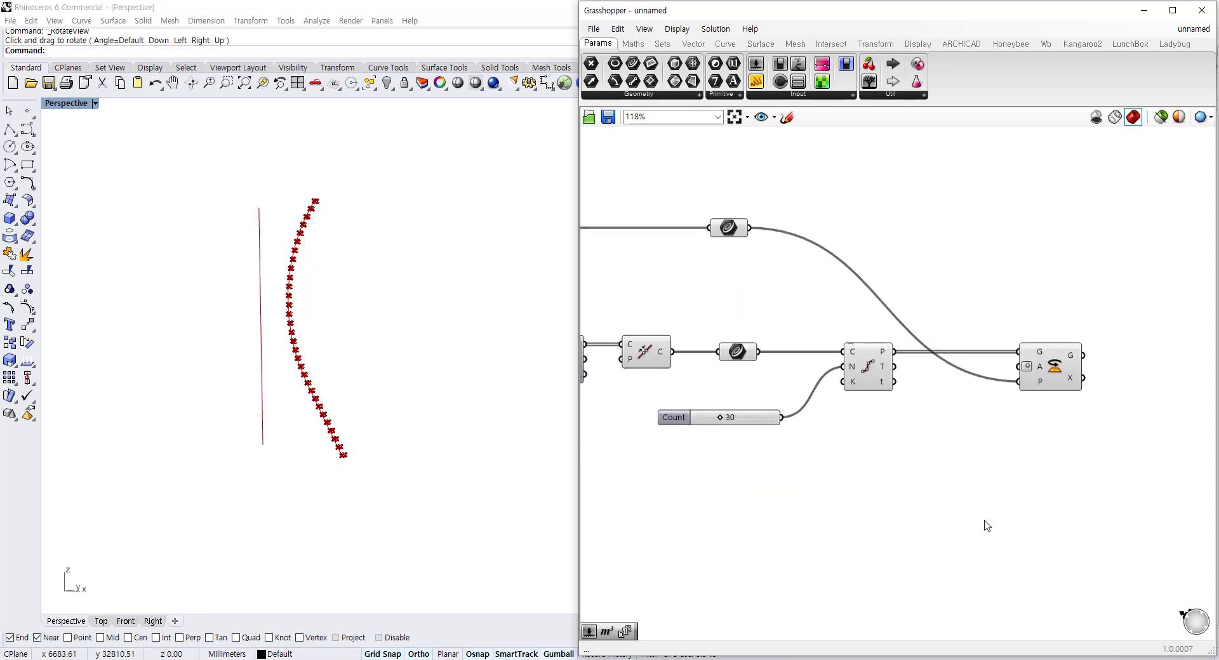
double_click(929, 513)
text(ran)
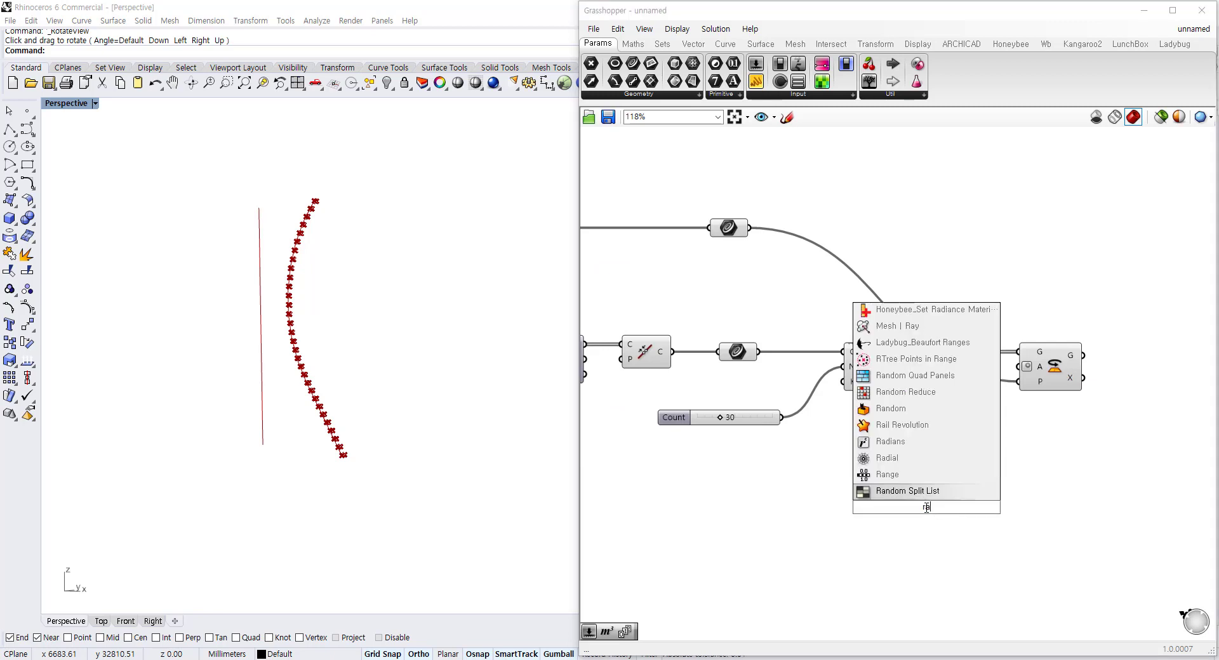
click(908, 474)
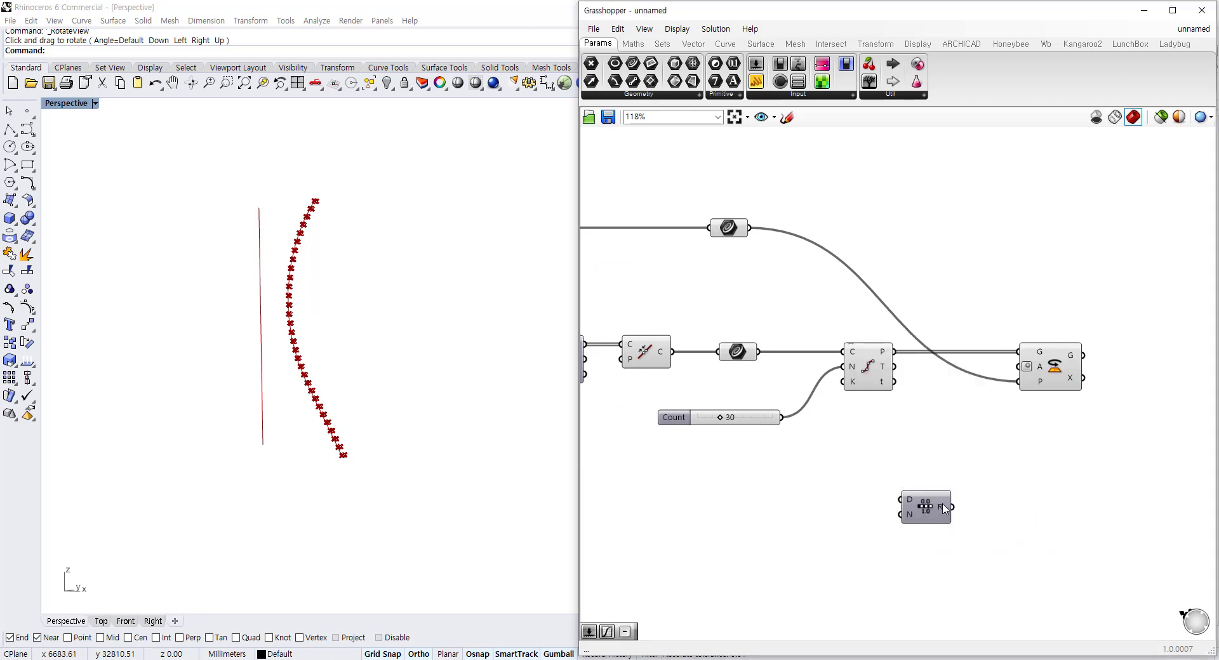
drag(953, 507, 1019, 367)
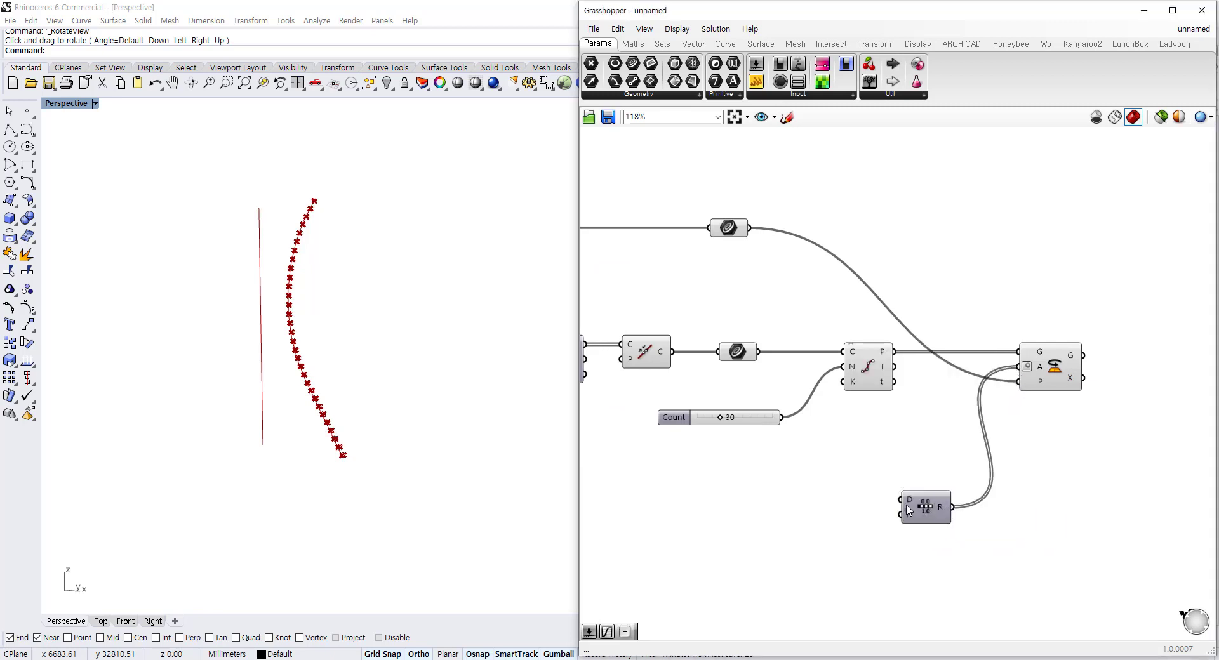
drag(781, 417, 911, 506)
Step: Add a number slider set to 2000, connect it to the Range component's D (Domain) input, and align it with that input
double_click(751, 508)
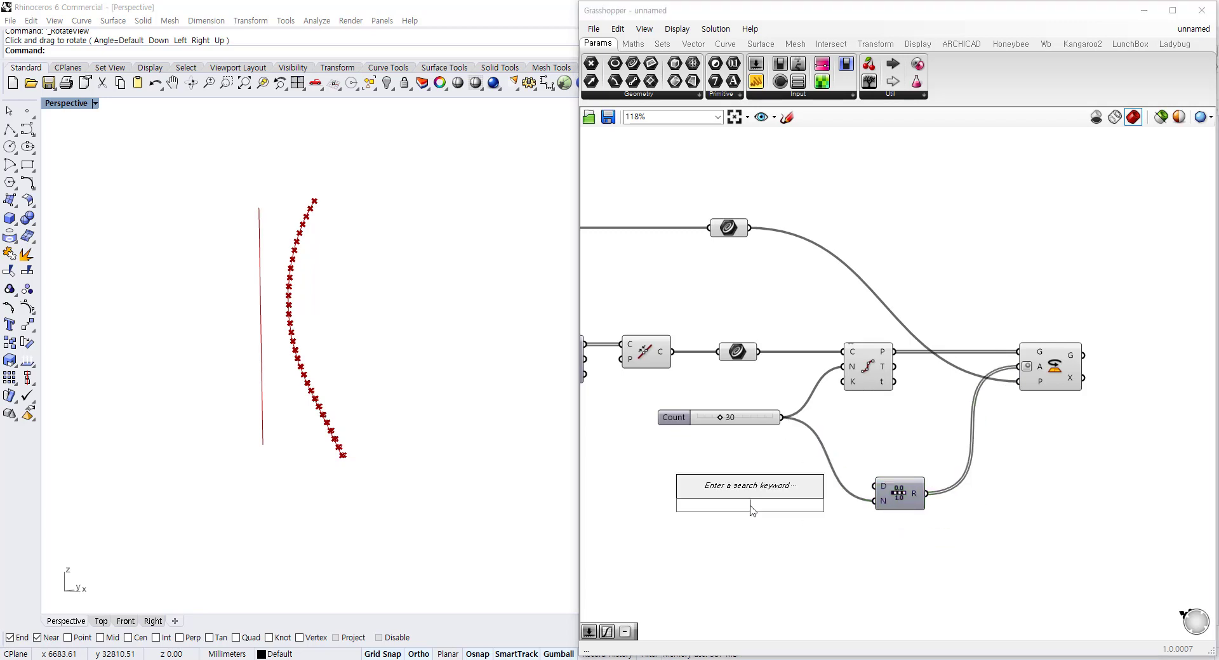
text(2000)
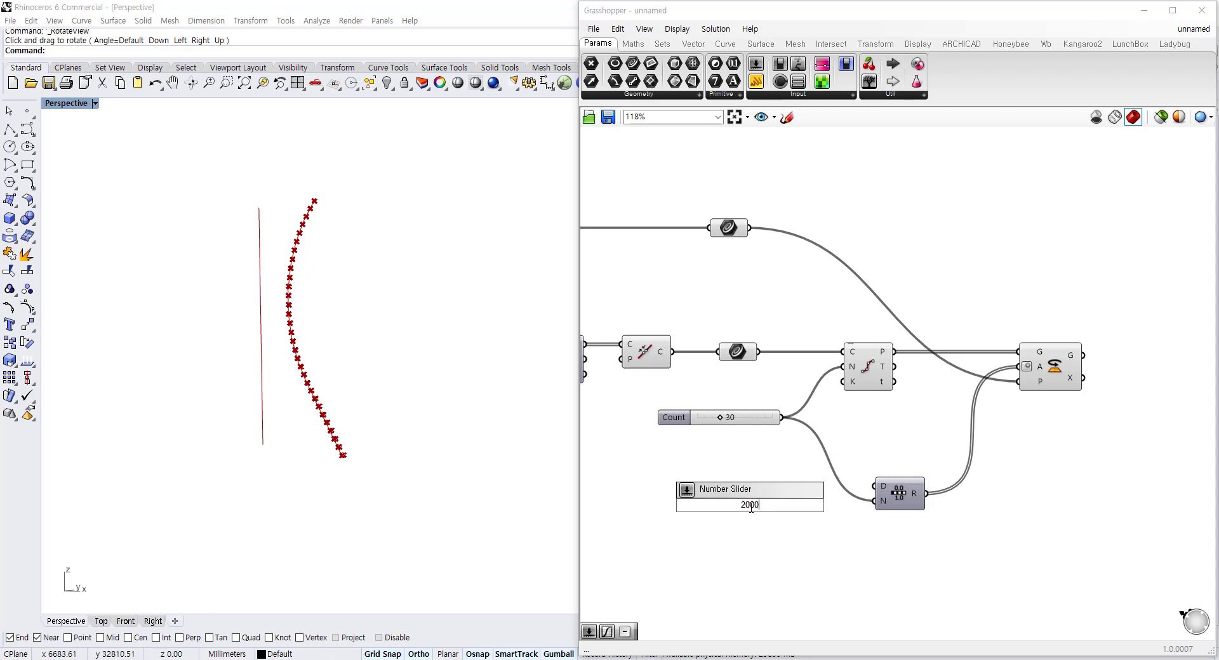
key(Return)
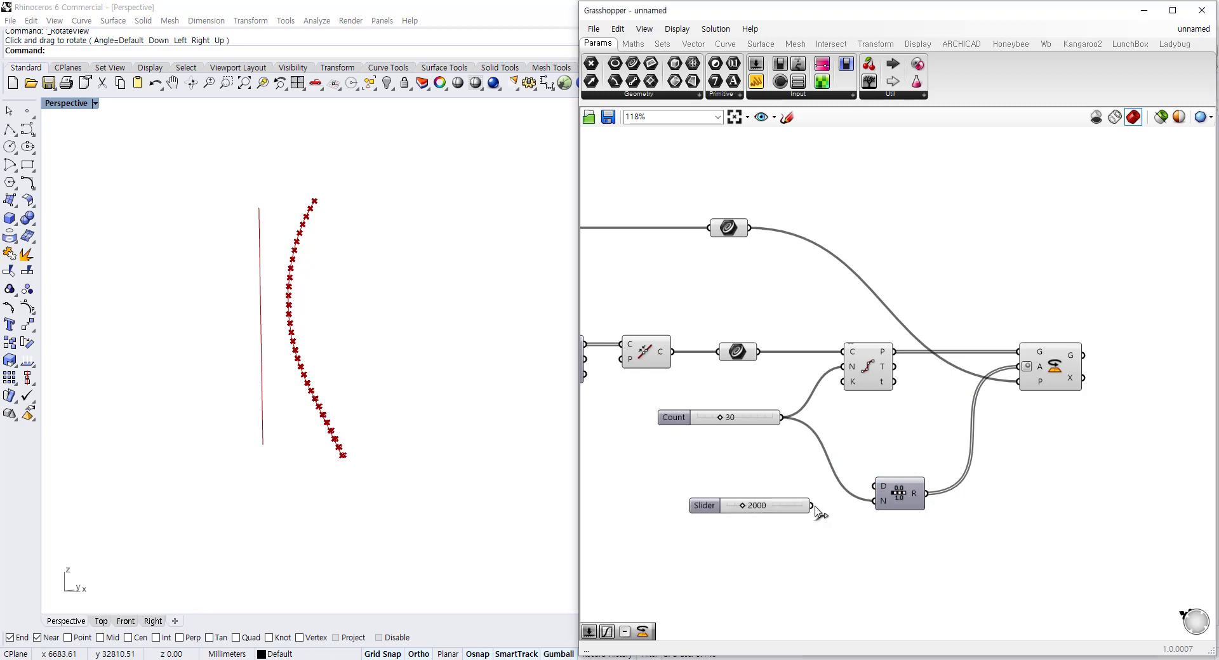
drag(811, 506, 876, 486)
drag(797, 508, 796, 488)
Step: Set the Domain slider's value to 1400
double_click(778, 487)
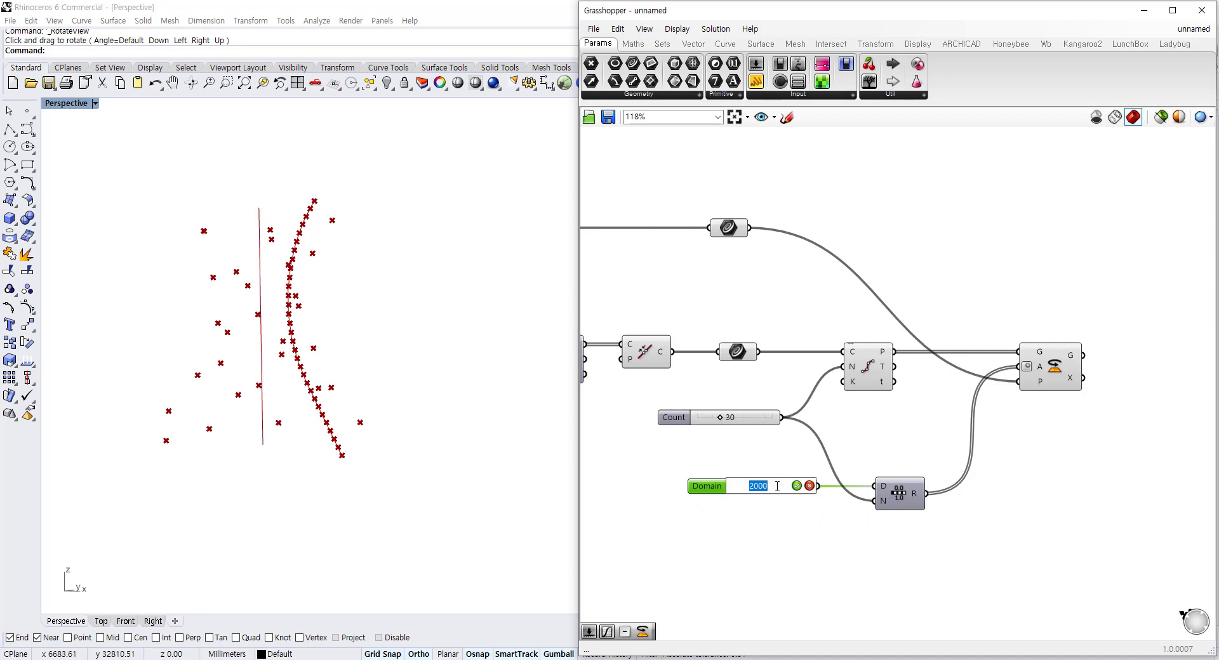
text(14)
click(796, 486)
Step: Add an Interpolate curve component and connect the Rotate component's G output to its V (Vertices) input
scroll(1015, 419, up, 2)
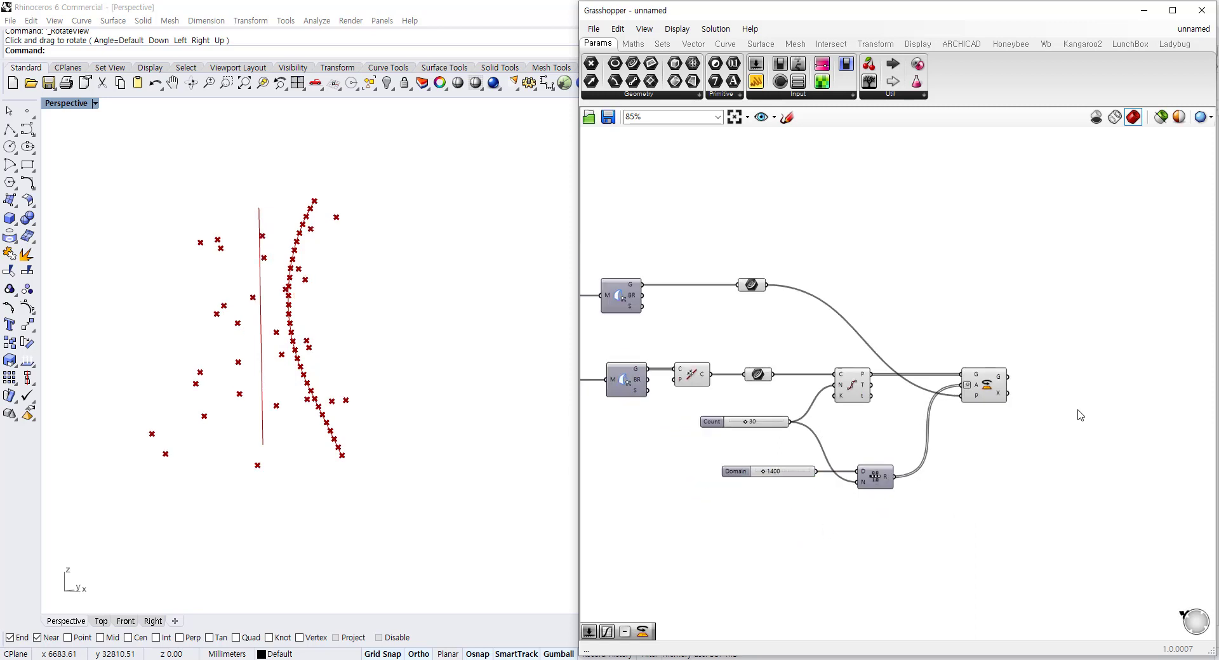
double_click(1090, 387)
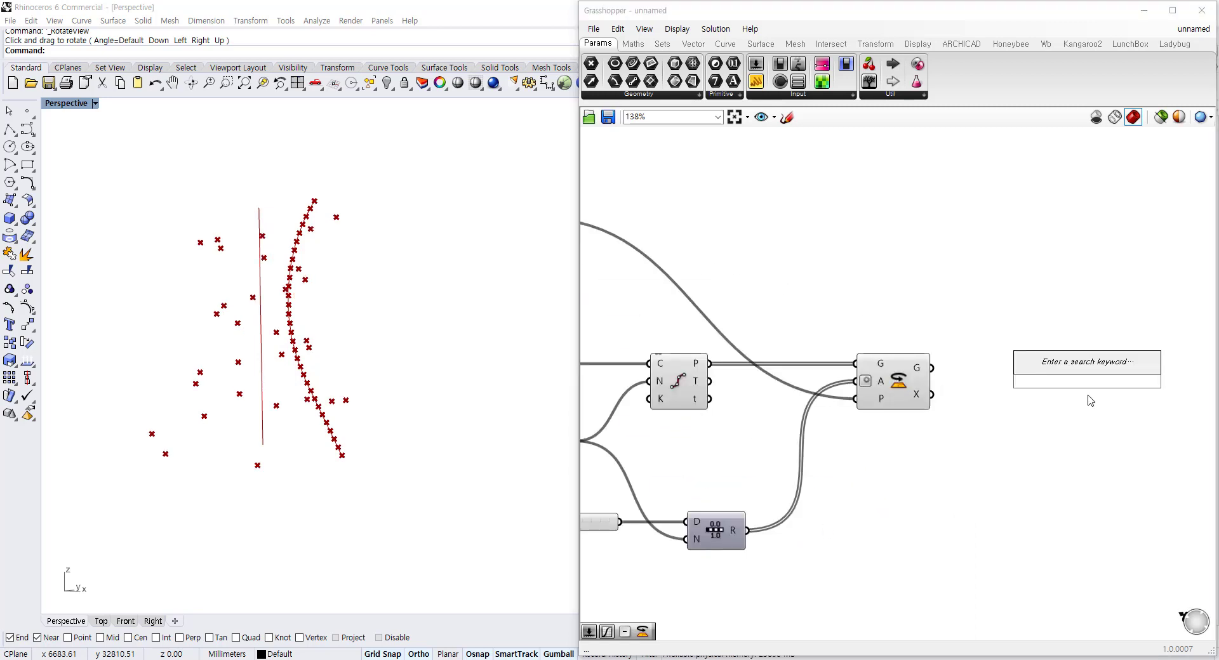
text(int)
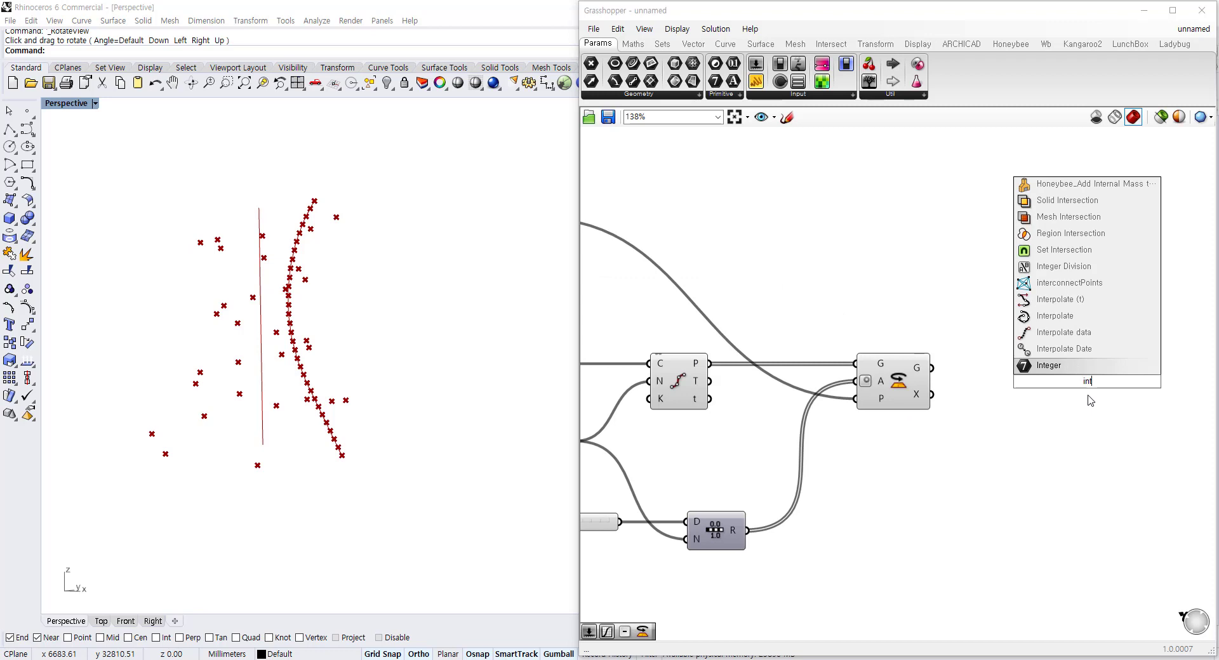
click(1055, 316)
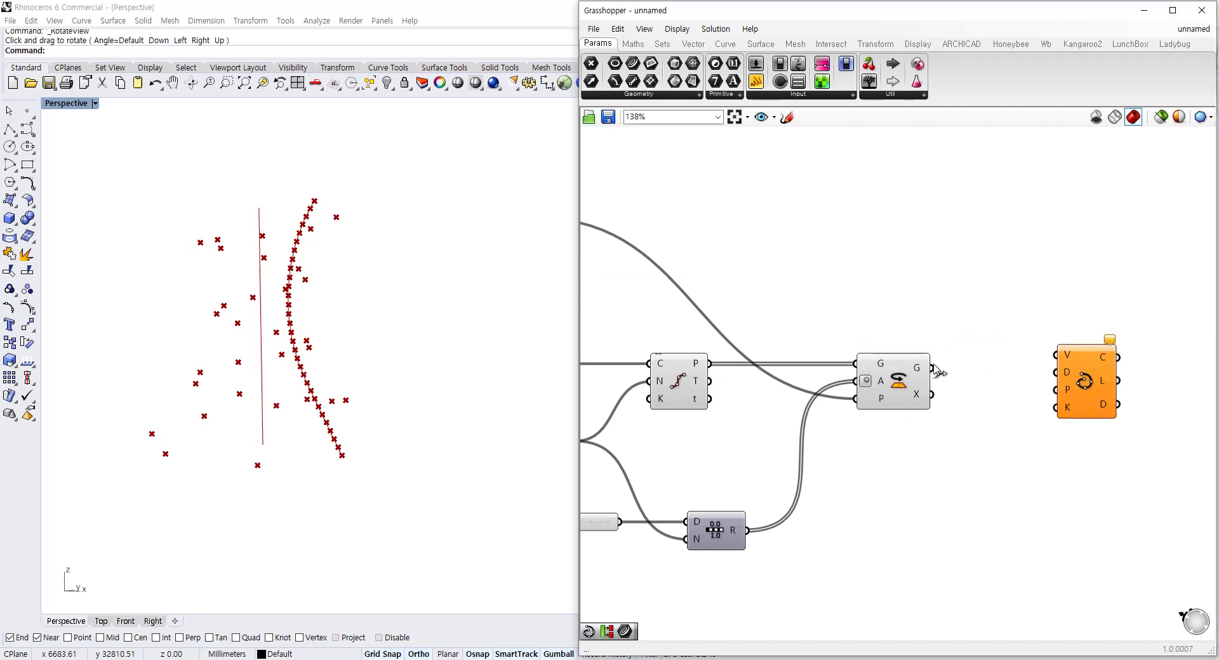
drag(932, 367, 1054, 392)
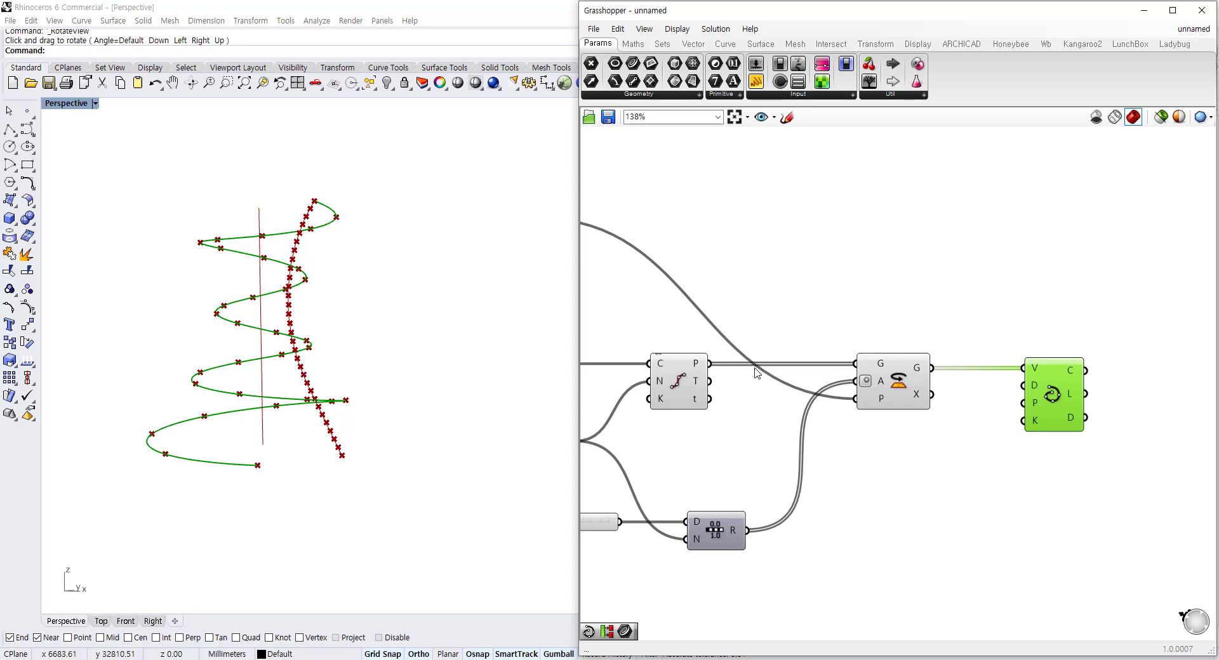
Step: Examine the interpolated spiral curve in the Rhino Perspective view from a rotated angle
click(191, 82)
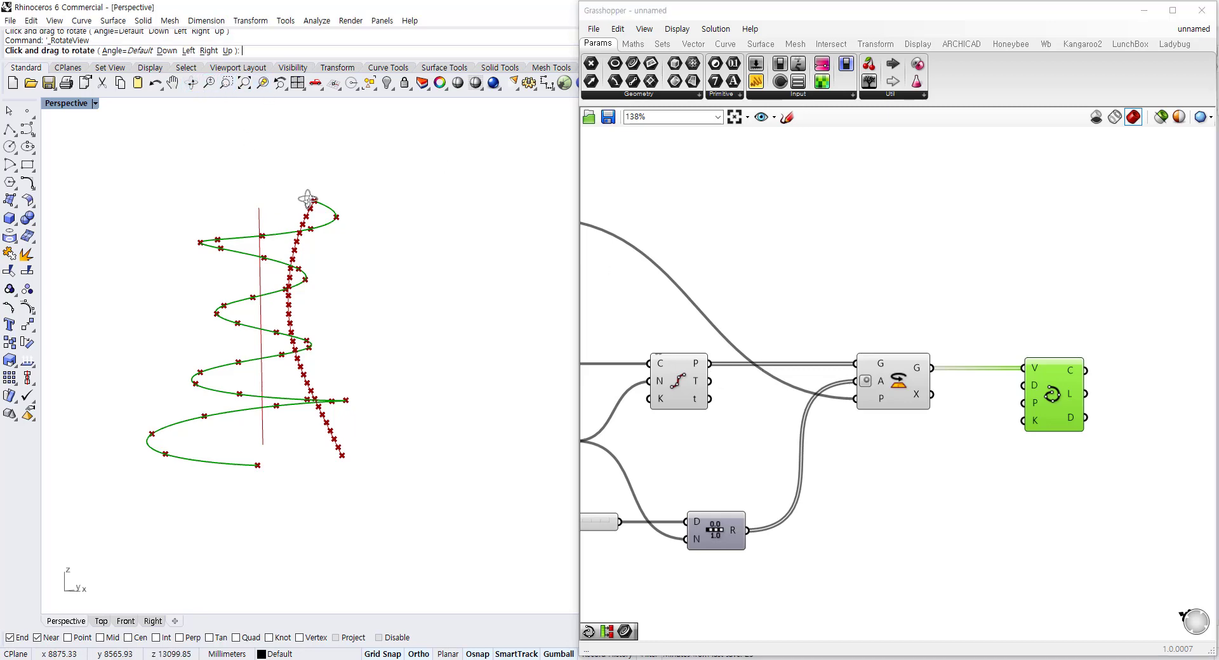
drag(304, 197, 349, 204)
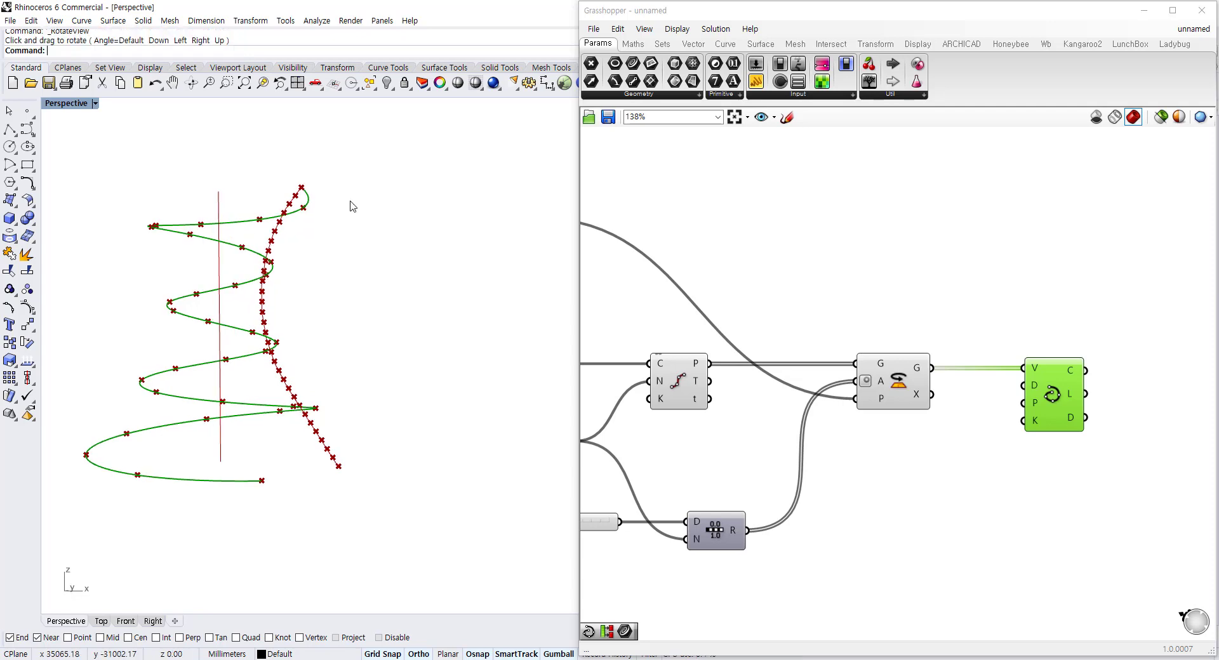
scroll(239, 268, down, 3)
scroll(240, 254, up, 2)
click(976, 512)
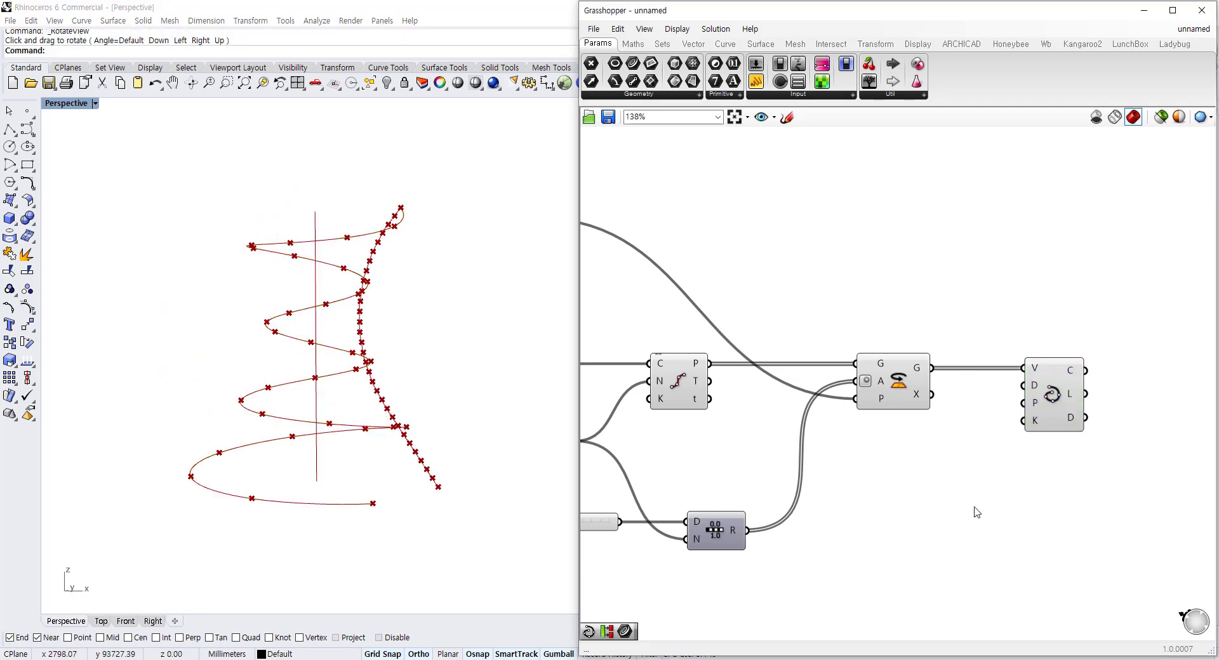
Step: Add an Offset Curve component below the Interpolate component and connect Interpolate's C output to its C (Curve) input
scroll(926, 427, down, 3)
scroll(1050, 457, up, 2)
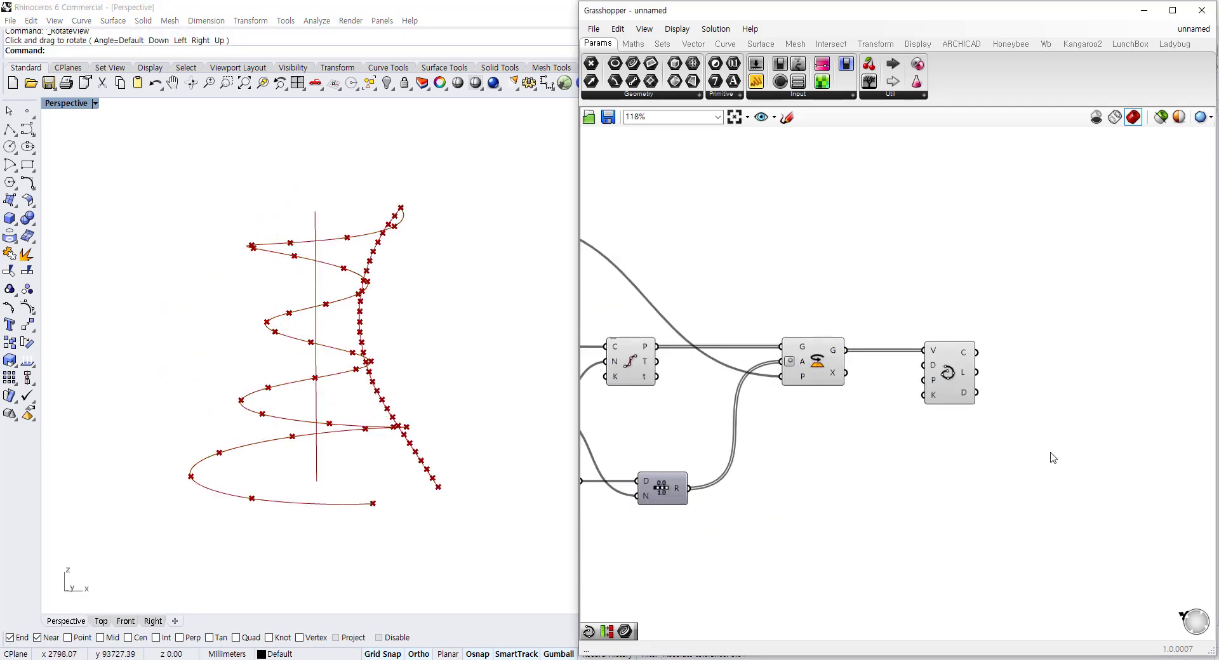
double_click(1017, 506)
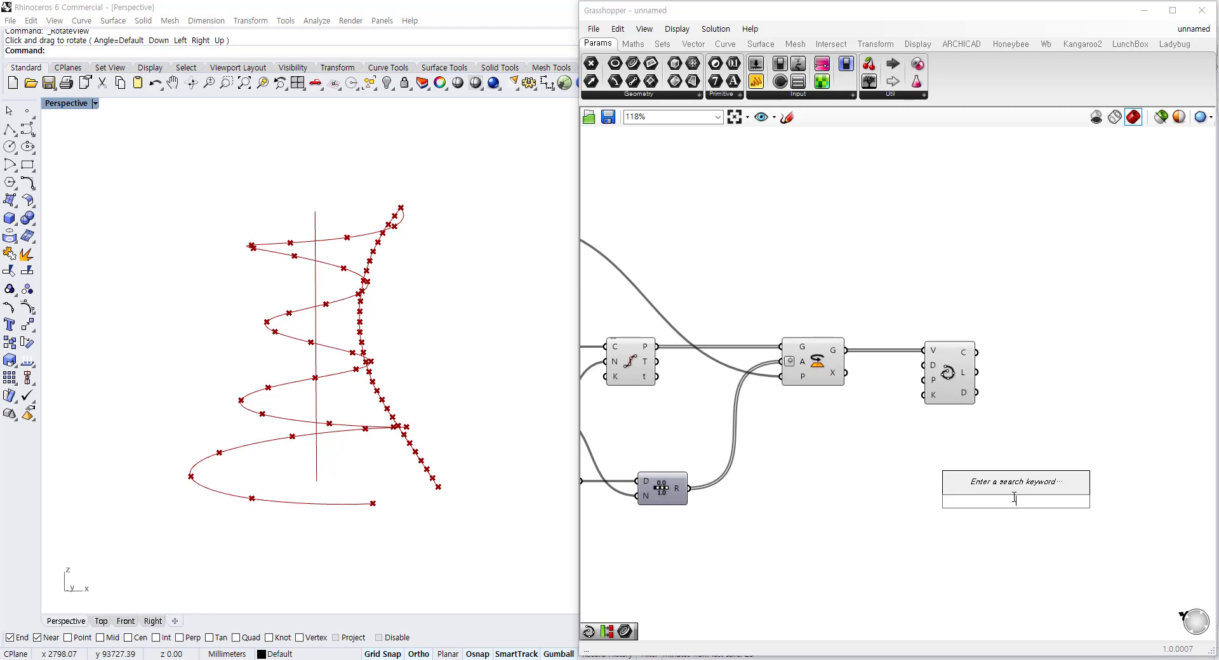
text(ㅂ)
key(BackSpace)
text(off)
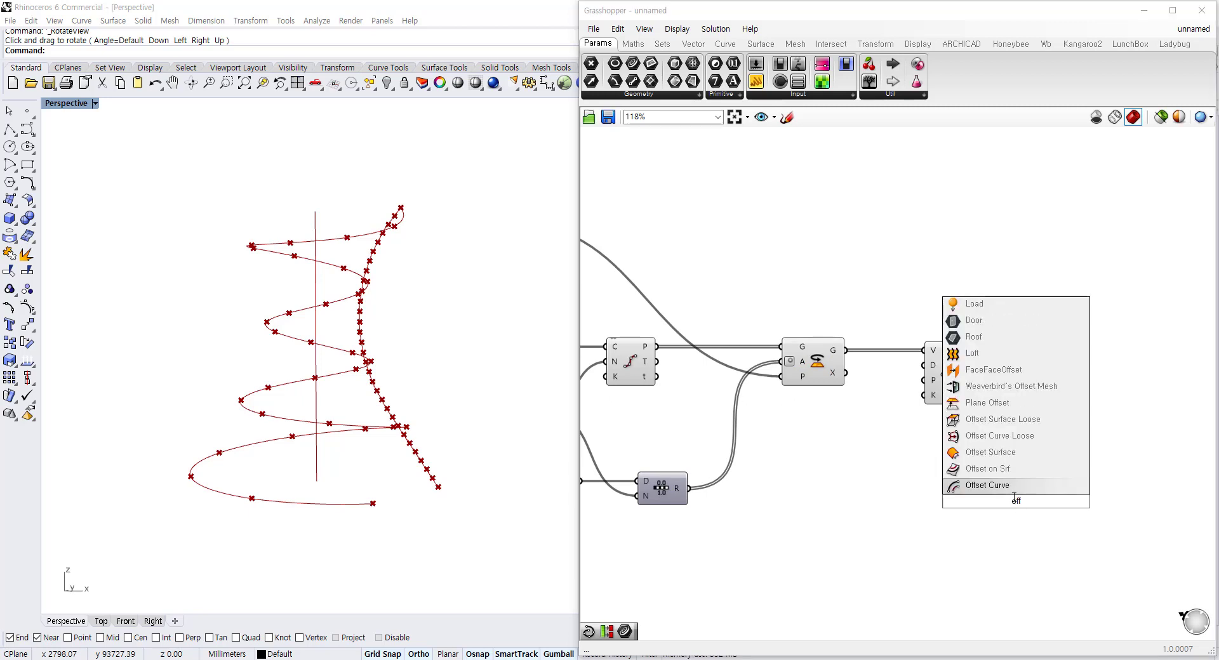
click(988, 486)
drag(1008, 504, 1105, 492)
scroll(730, 376, down, 2)
scroll(869, 486, up, 2)
drag(899, 467, 917, 461)
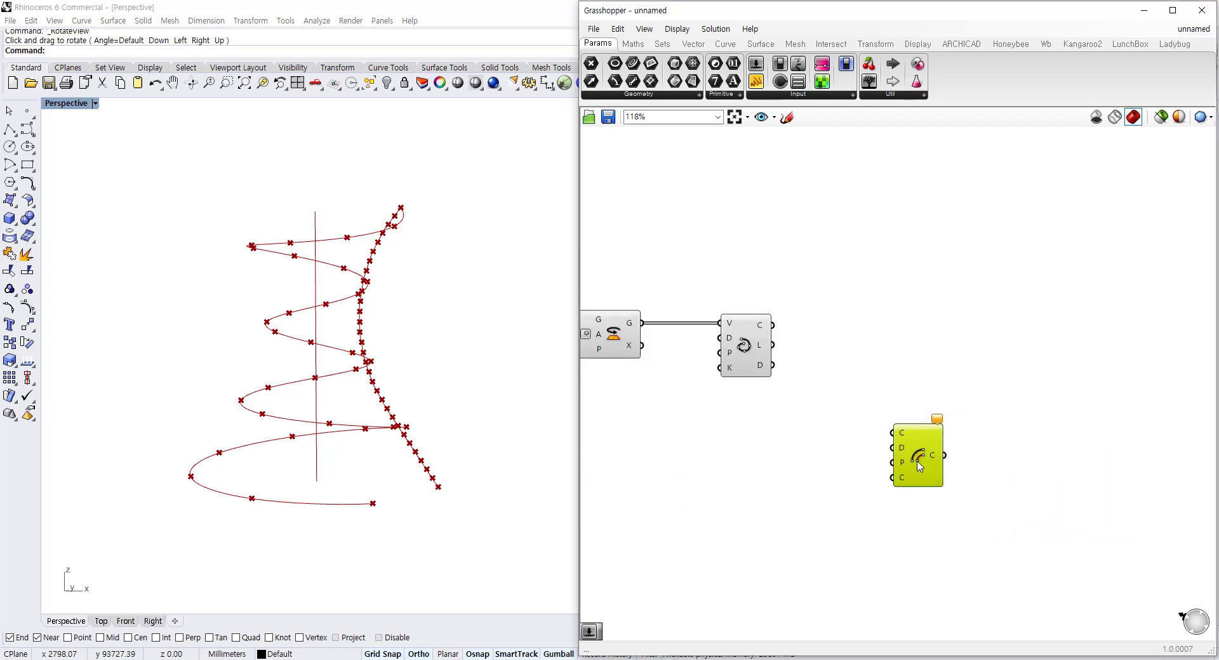
drag(772, 325, 922, 474)
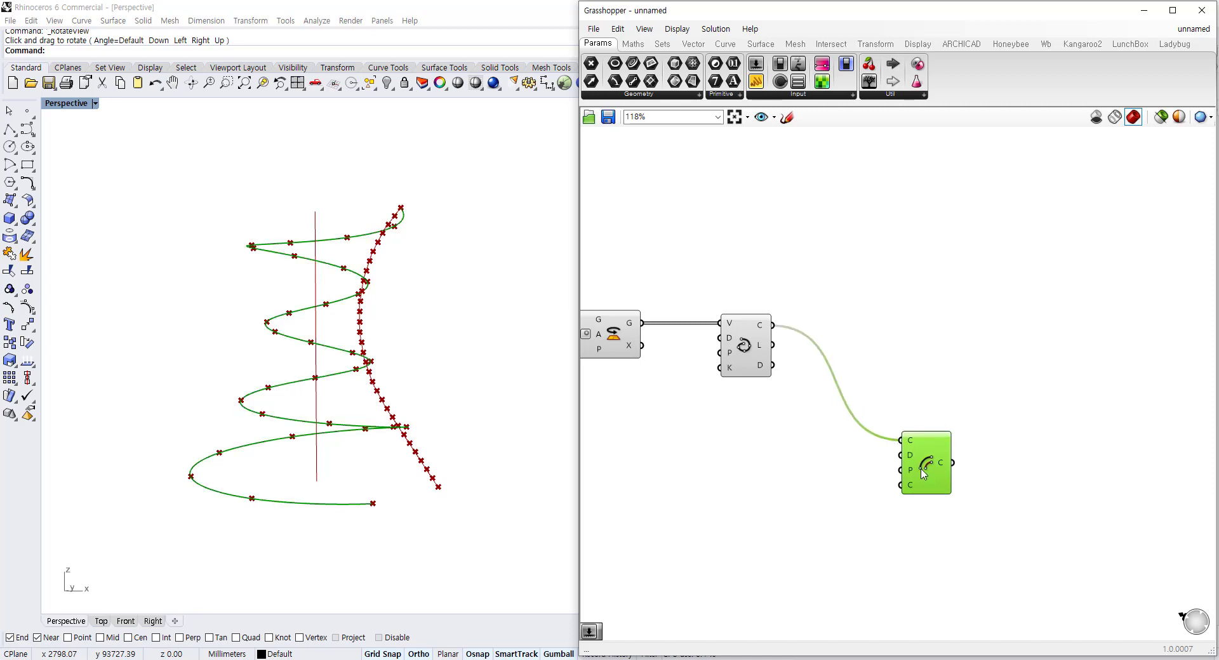
Step: Add a number slider set to 1200 and connect it to the Offset Curve component's D (Distance) input
double_click(755, 495)
text(1200)
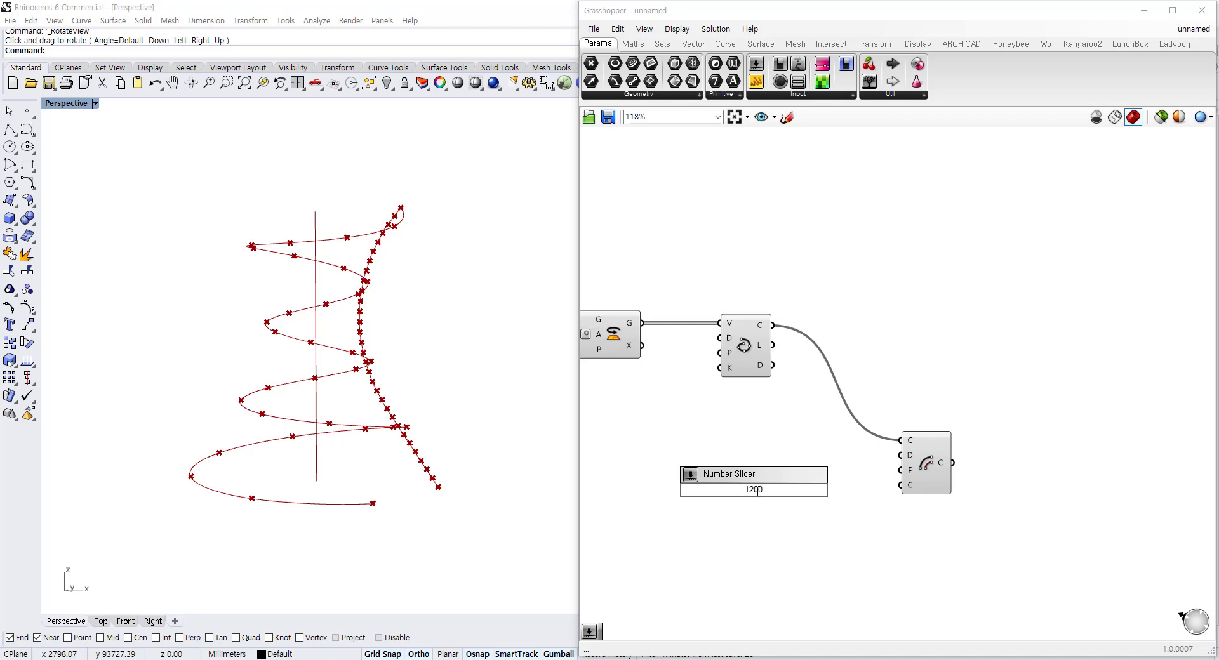
key(Return)
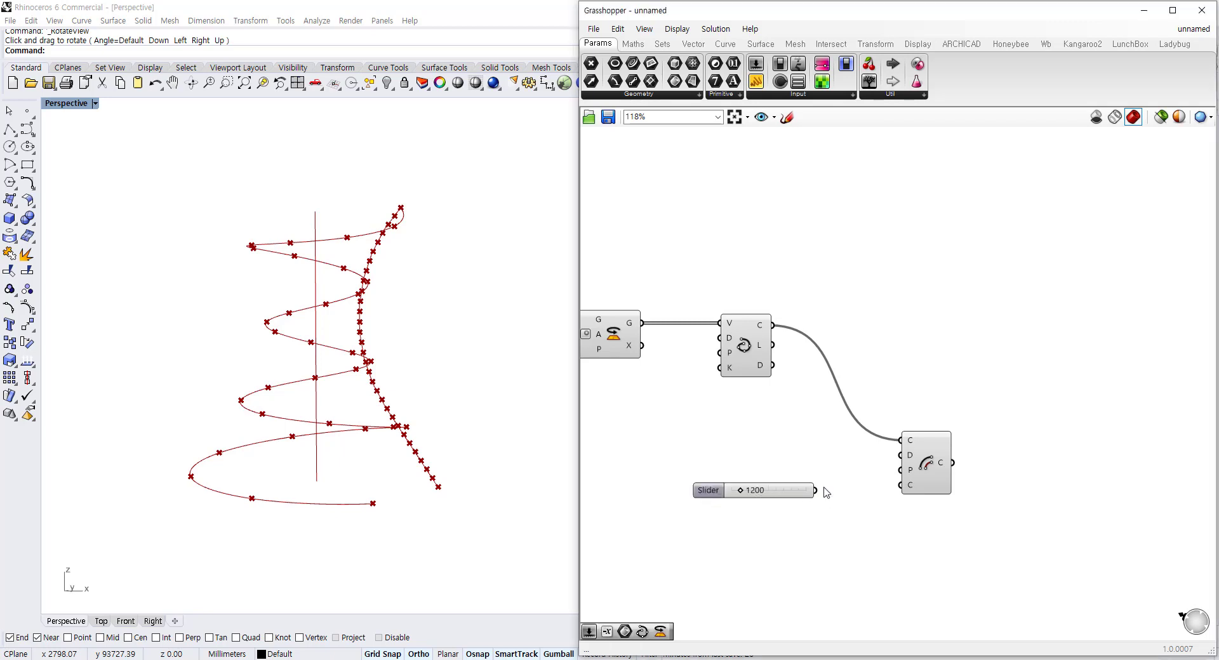
mouse_move(815, 490)
mouse_down()
mouse_move(900, 455)
mouse_move(803, 495)
mouse_move(803, 476)
mouse_up()
click(917, 484)
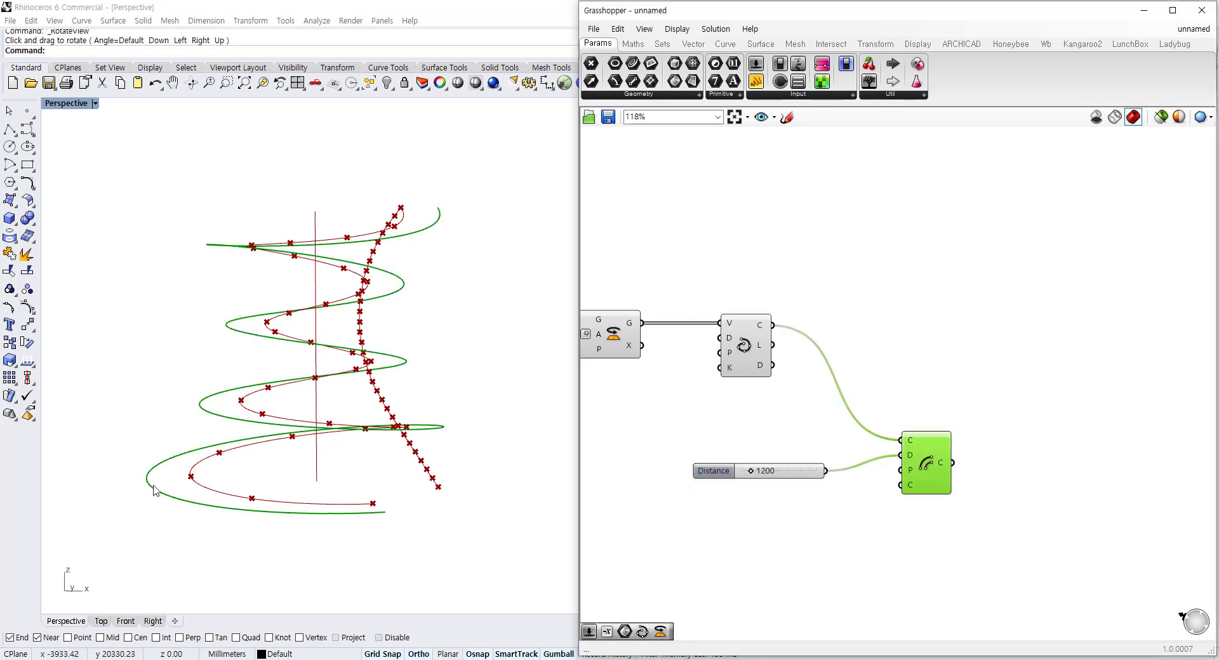
Step: Add a Ruled Surface component, connecting the Interpolate curve to its A input and the Offset Curve output to its B input
click(1009, 354)
double_click(1009, 354)
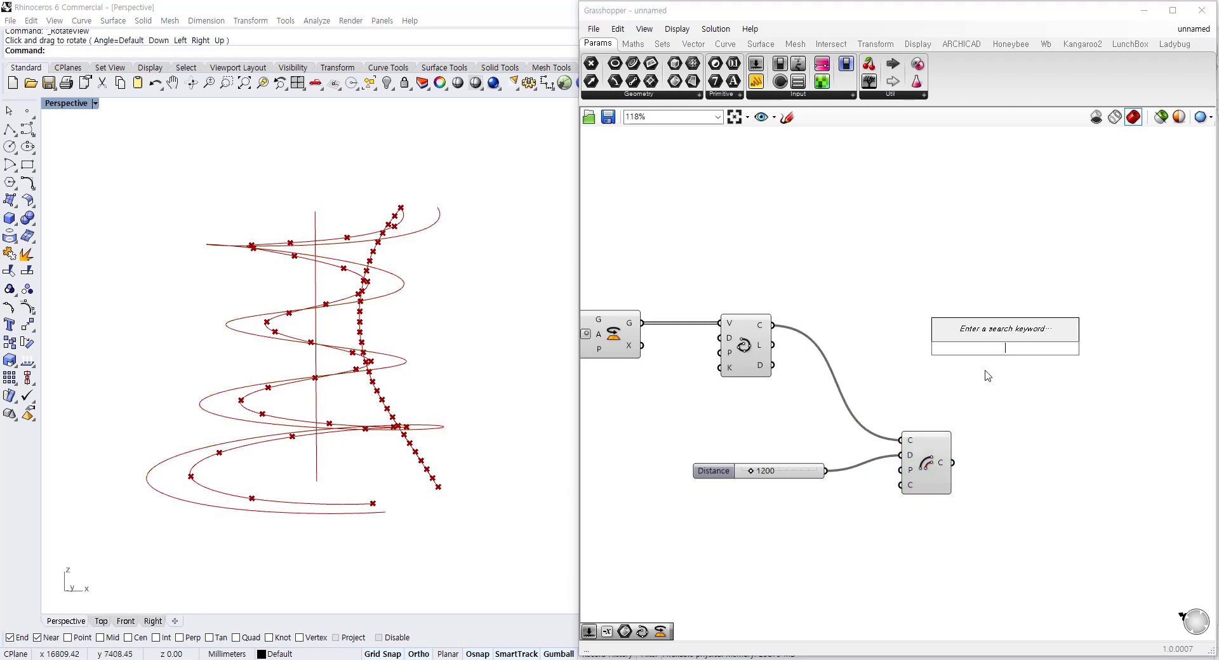
text(ruled)
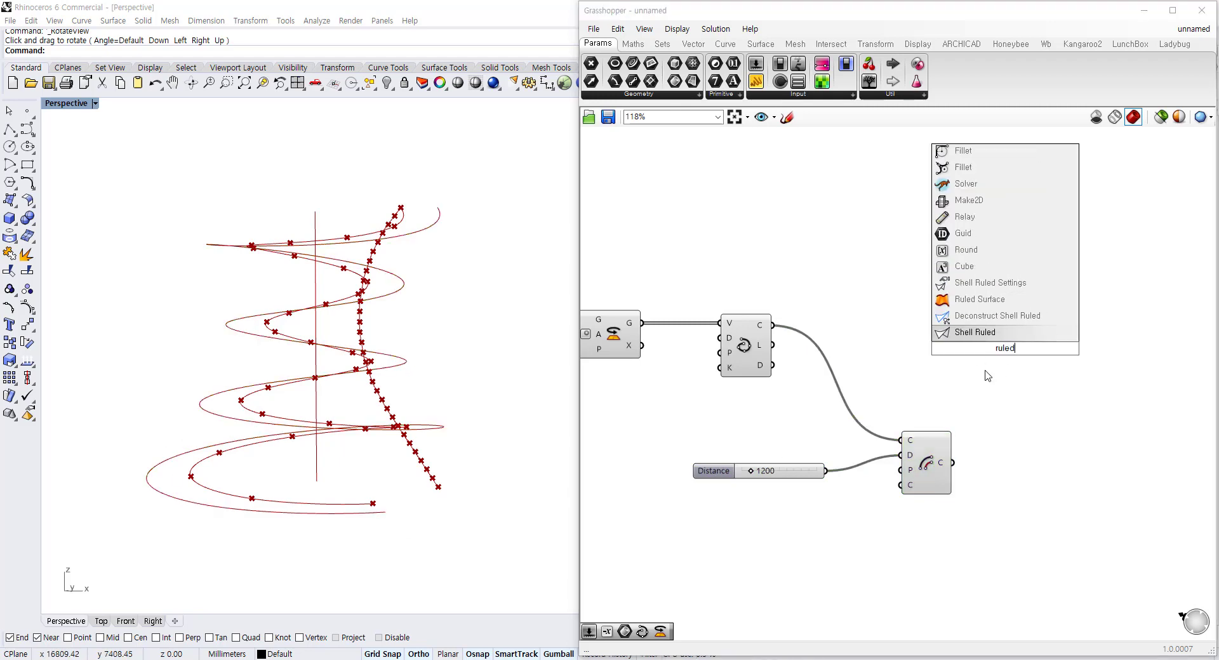
click(977, 299)
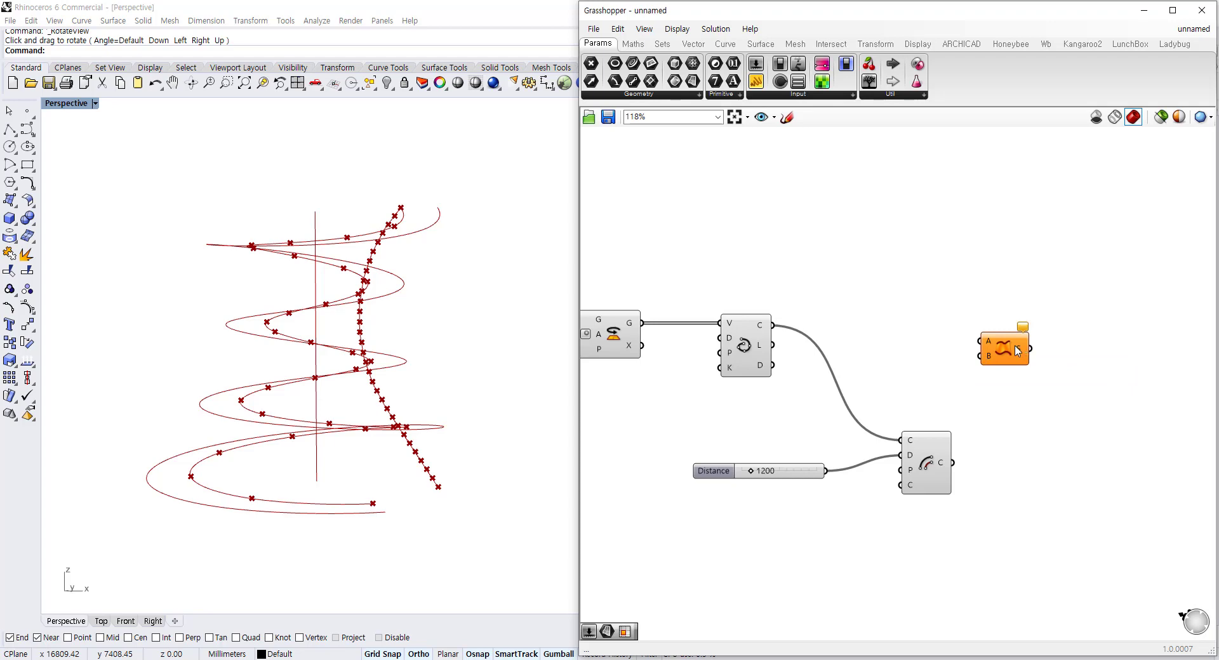
drag(1018, 351, 1097, 350)
drag(778, 328, 1061, 340)
drag(953, 462, 1093, 337)
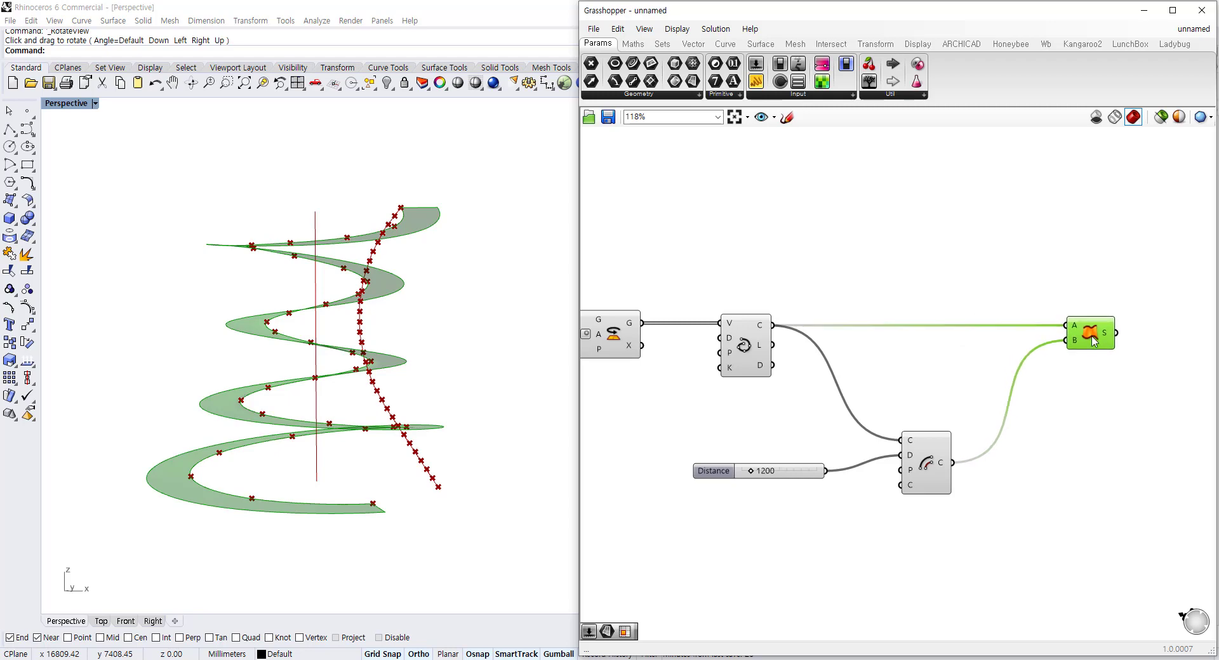
Step: Turn off the preview of all components upstream of Interpolate, from the morph inputs through Rotate, Range and their sliders
scroll(979, 401, down, 5)
drag(873, 426, 706, 314)
middle_click(761, 359)
click(789, 322)
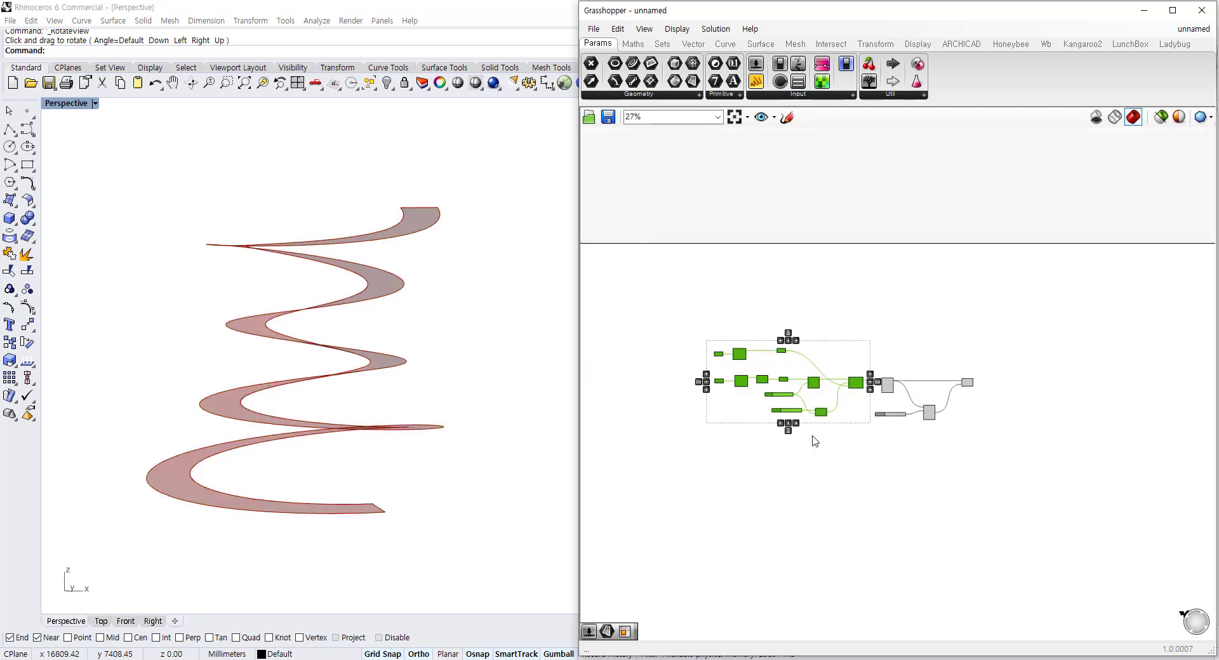
Step: Turn the preview of the upper Curve parameter, which serves as the rotation axis, back on
click(816, 477)
scroll(935, 419, up, 2)
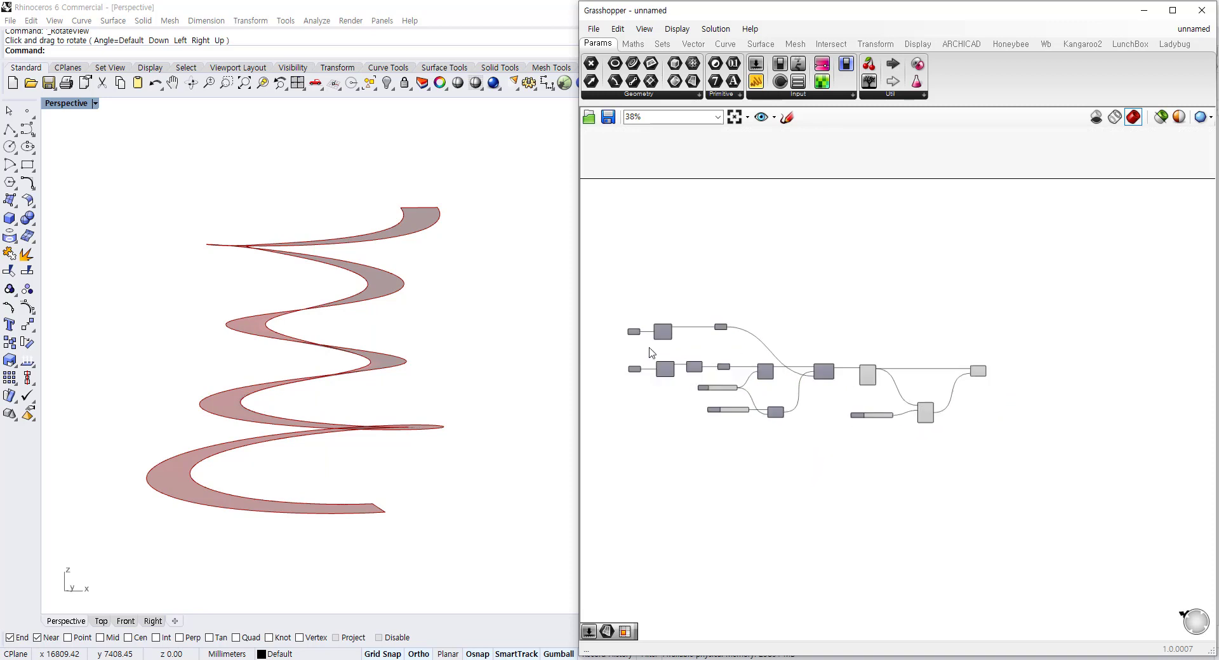
middle_click(722, 329)
click(744, 307)
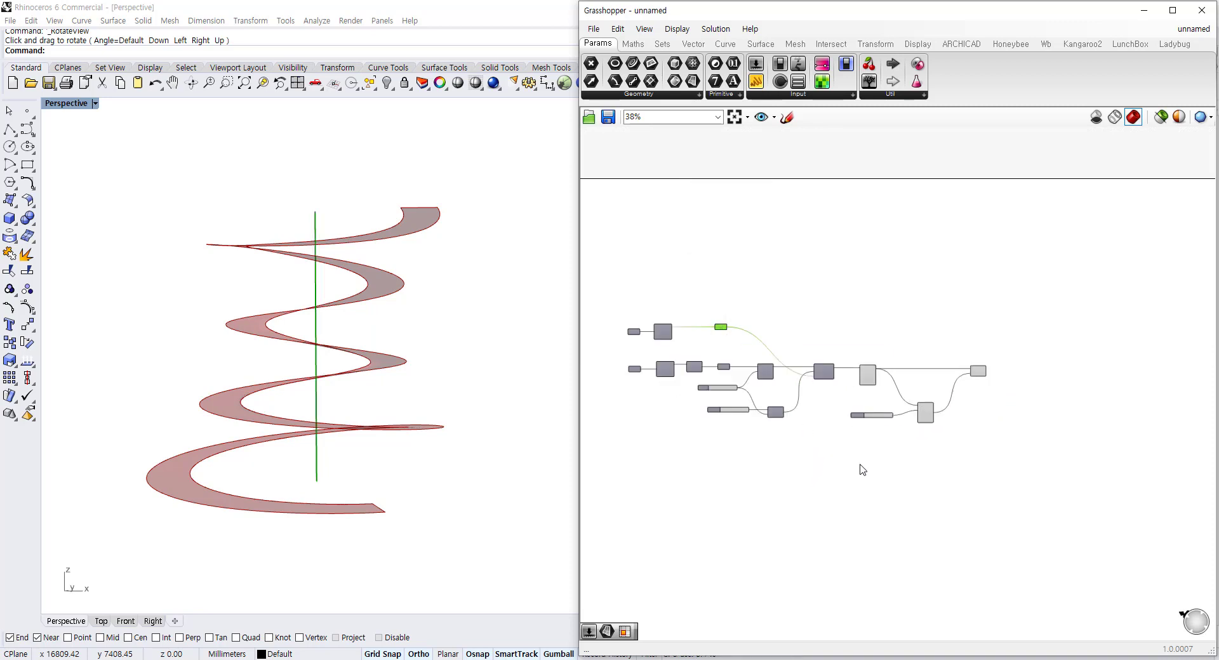
click(859, 468)
Step: Align the 1200 distance slider with the D input of the Offset Curve component
scroll(1002, 377, up, 3)
scroll(1001, 378, up, 5)
click(938, 371)
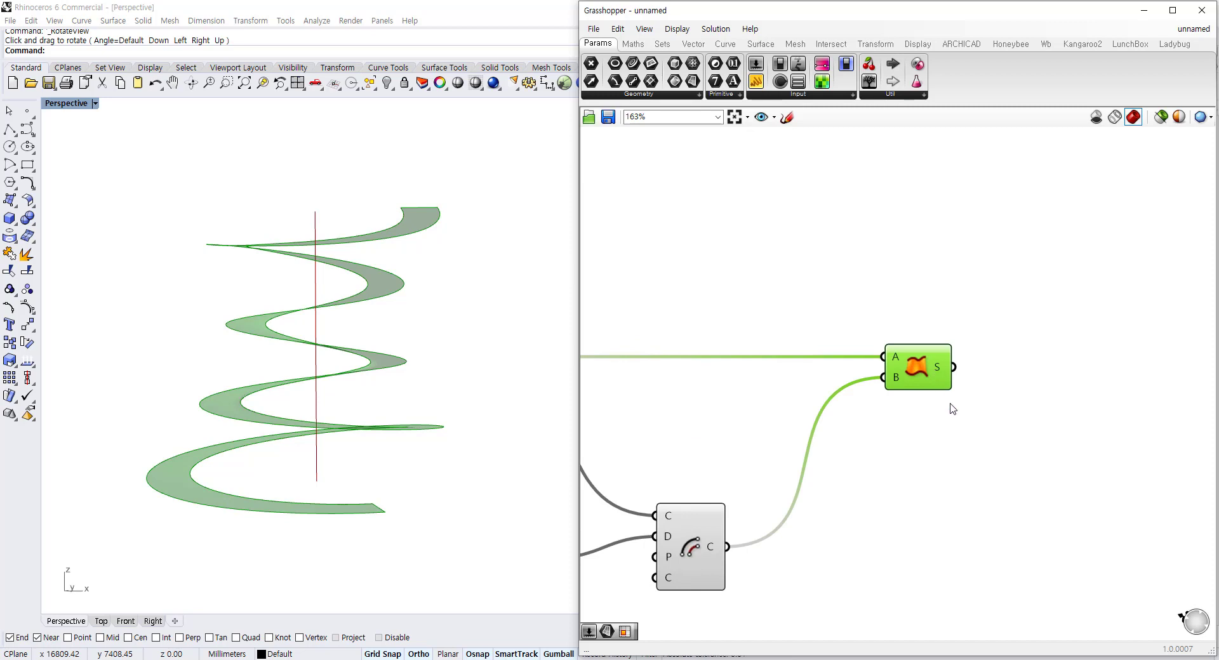
scroll(965, 431, down, 5)
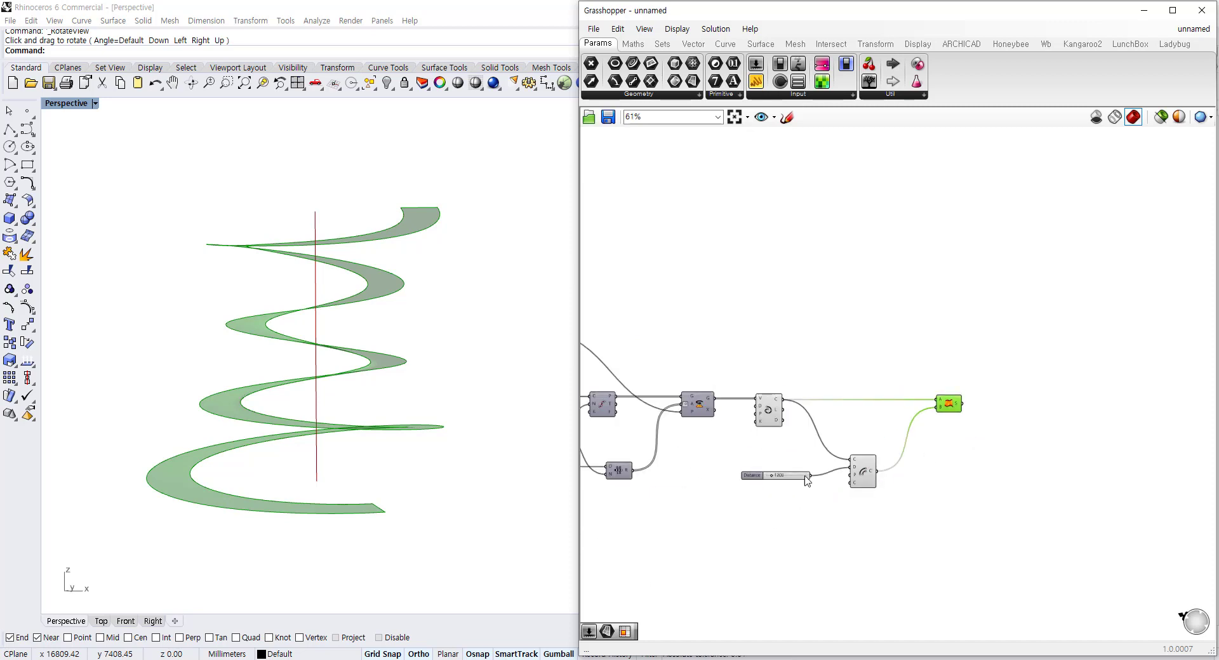
drag(806, 481, 809, 473)
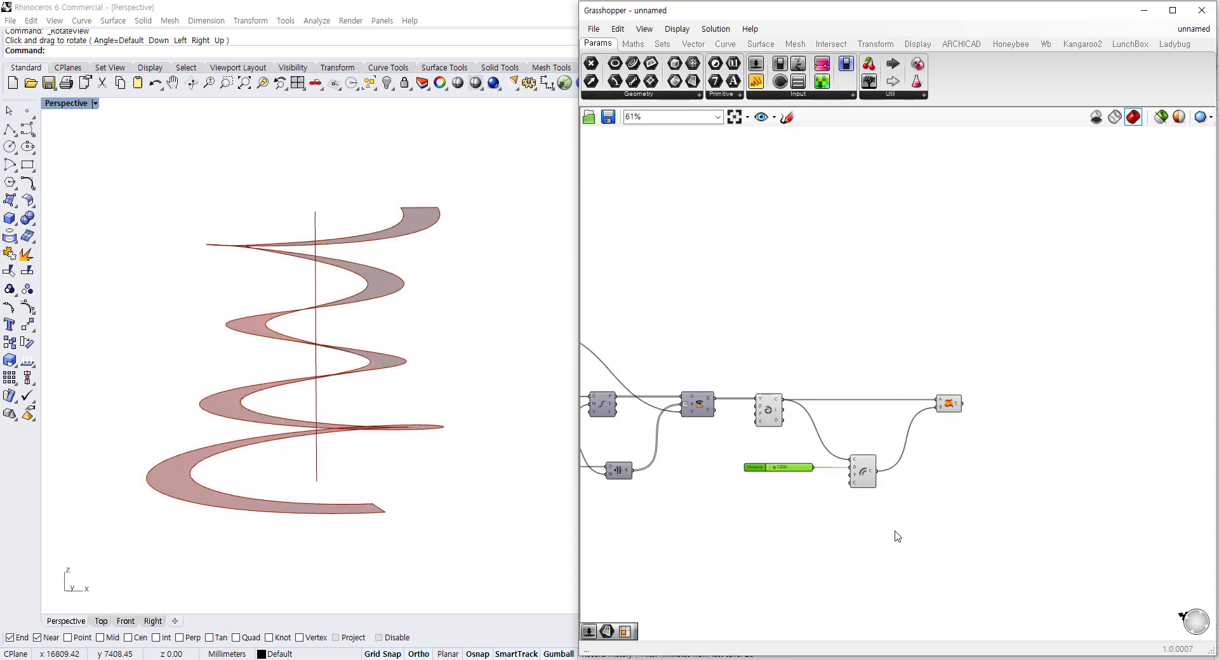
scroll(897, 537, up, 2)
click(850, 459)
click(861, 524)
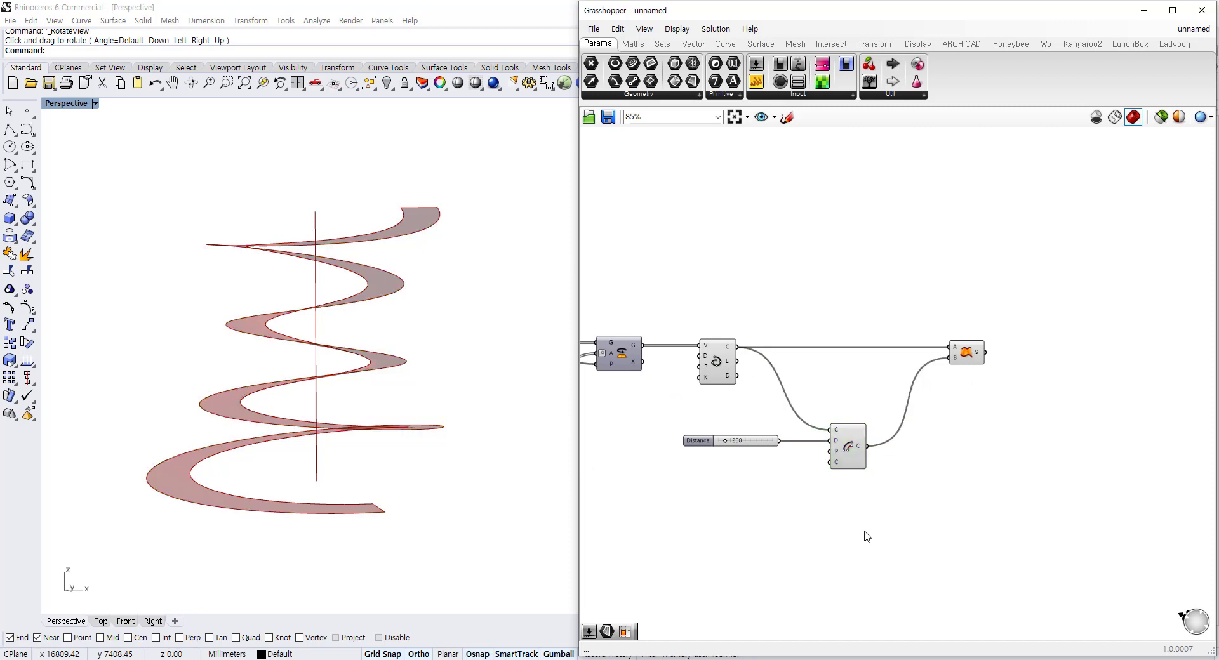
Step: Add a second Offset Curve component below the existing one
double_click(865, 545)
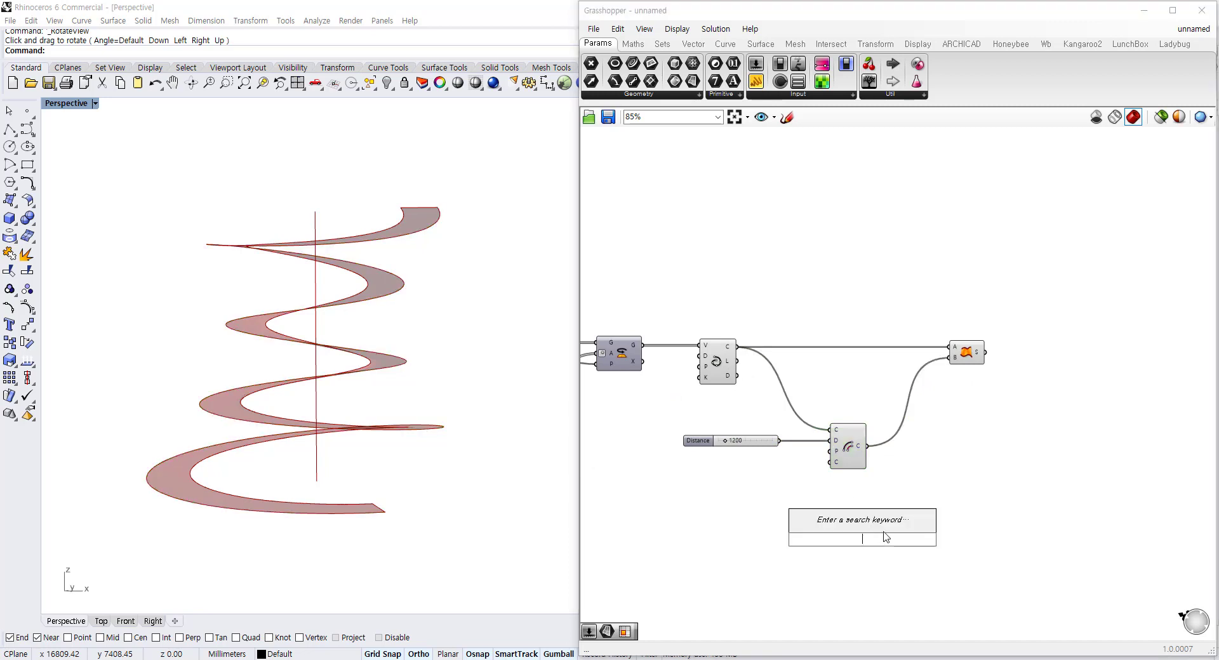
text(r)
key(BackSpace)
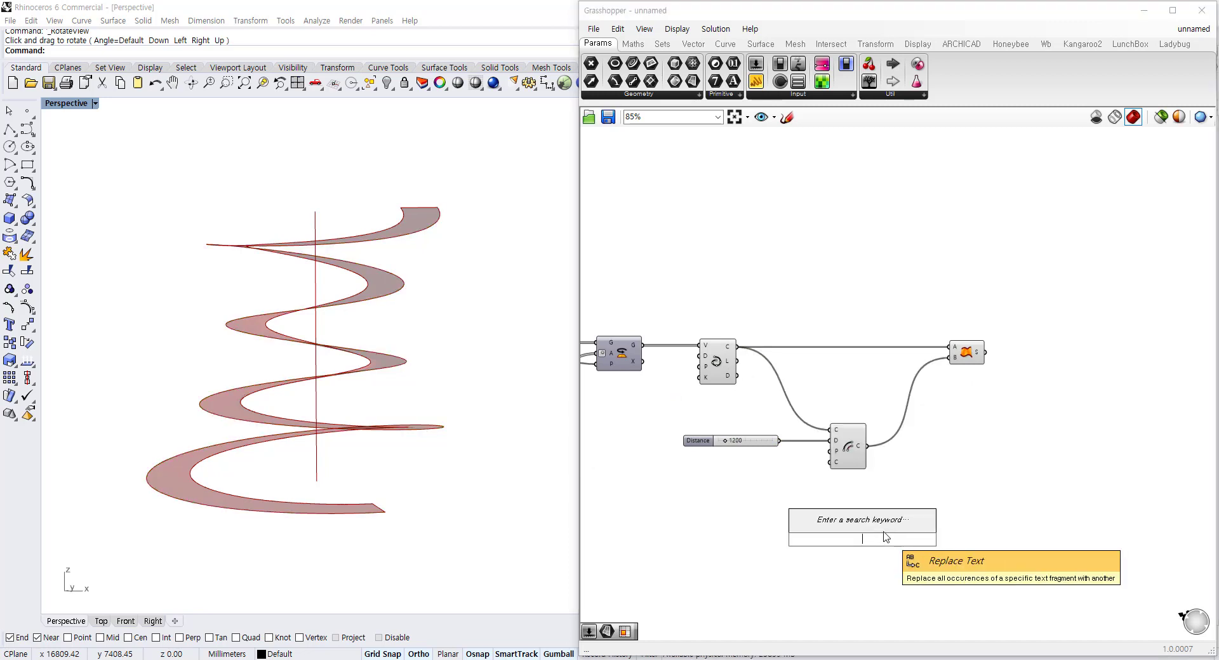
text(of)
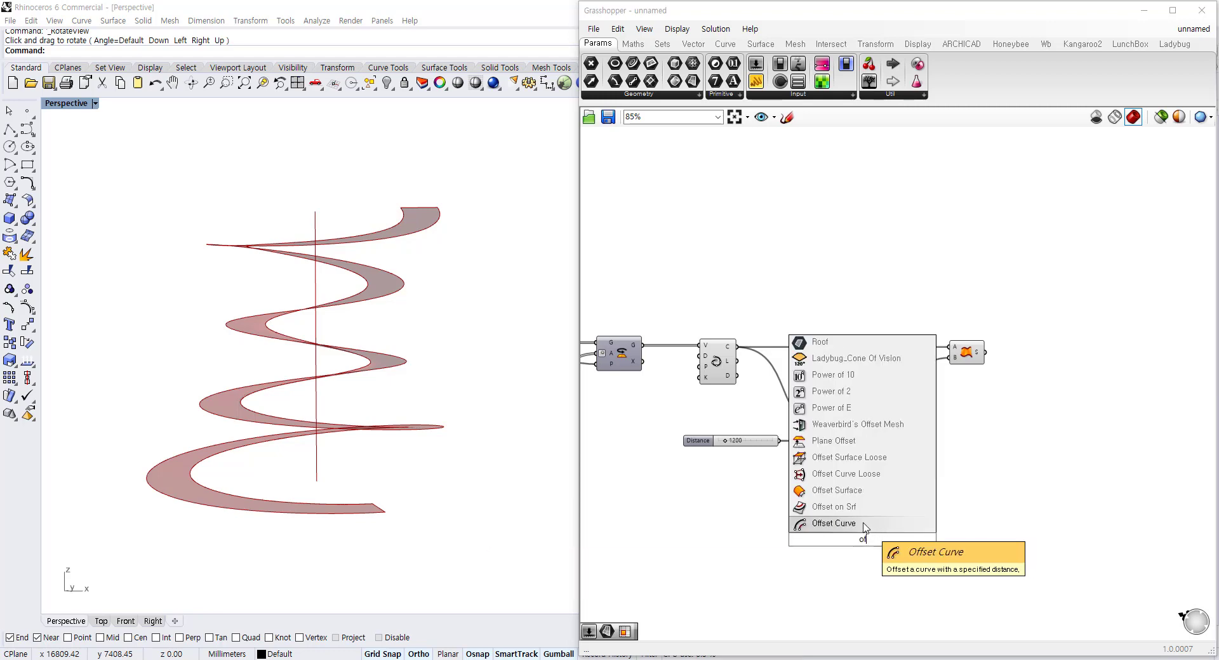
click(867, 524)
click(850, 546)
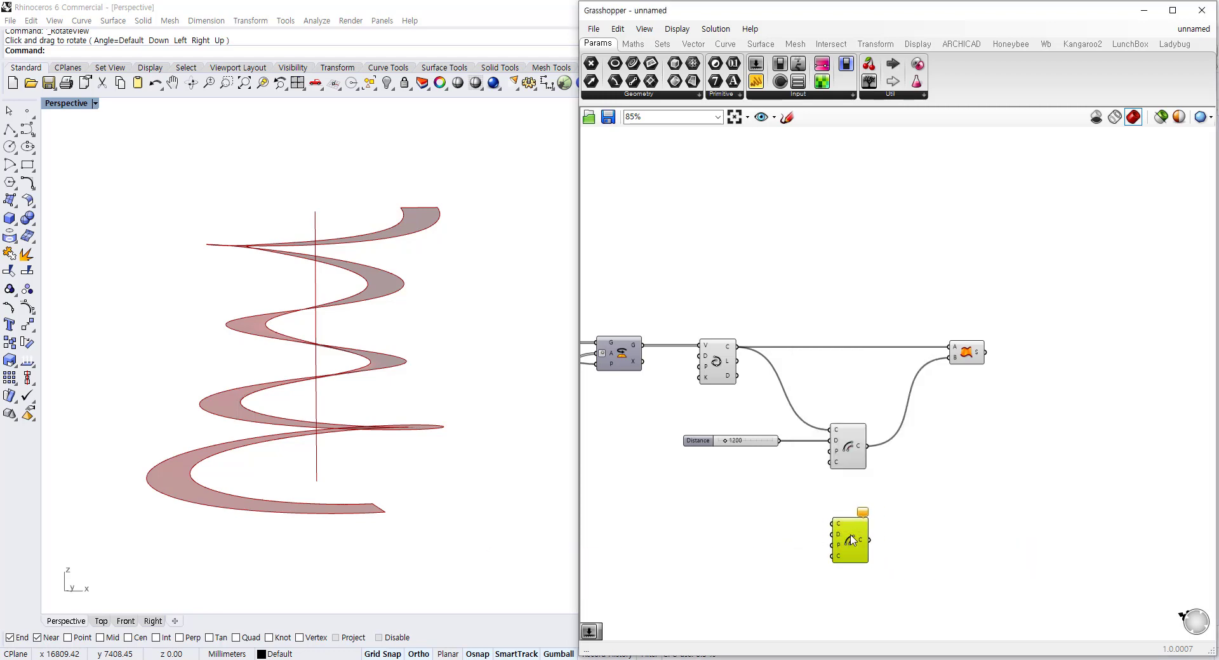
Step: Duplicate the new Offset Curve component below itself and space the two unconnected components apart in a column
alt+drag(850, 543, 852, 620)
scroll(974, 389, down, 2)
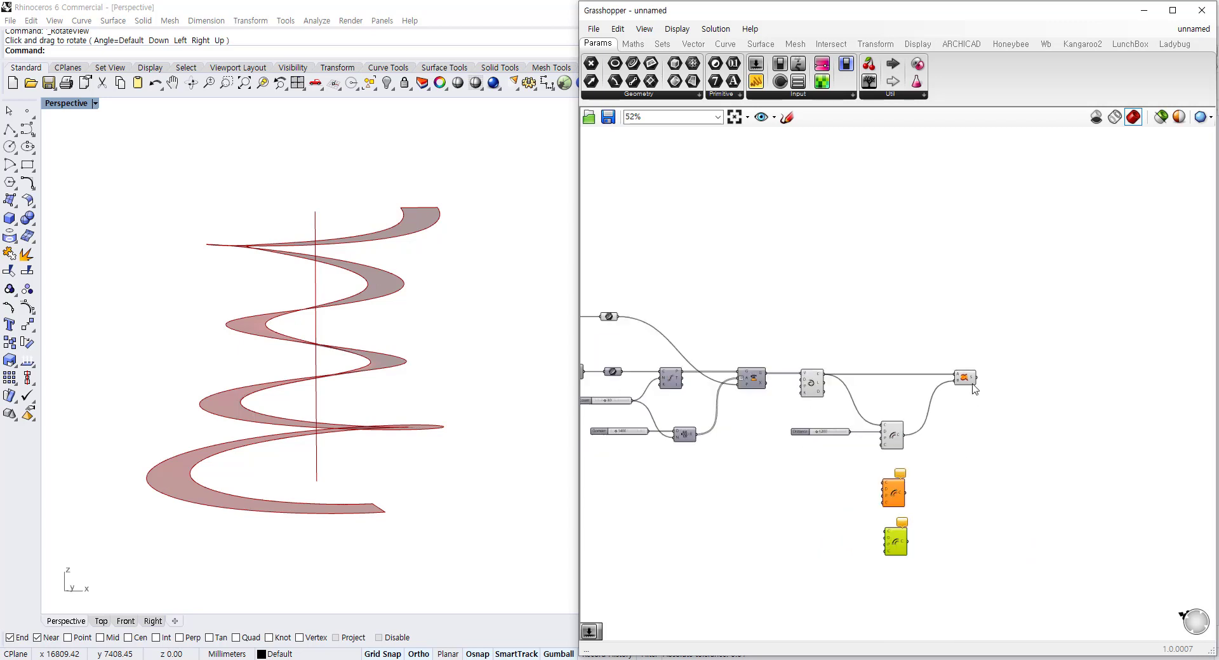
scroll(974, 389, up, 1)
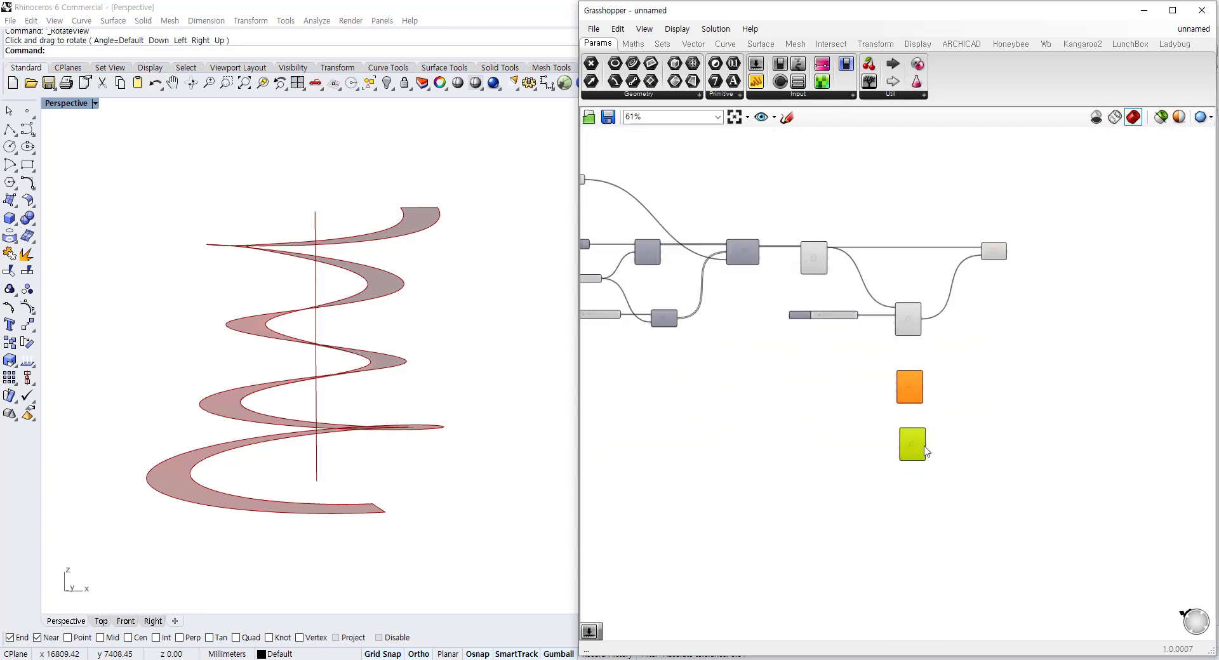
click(914, 399)
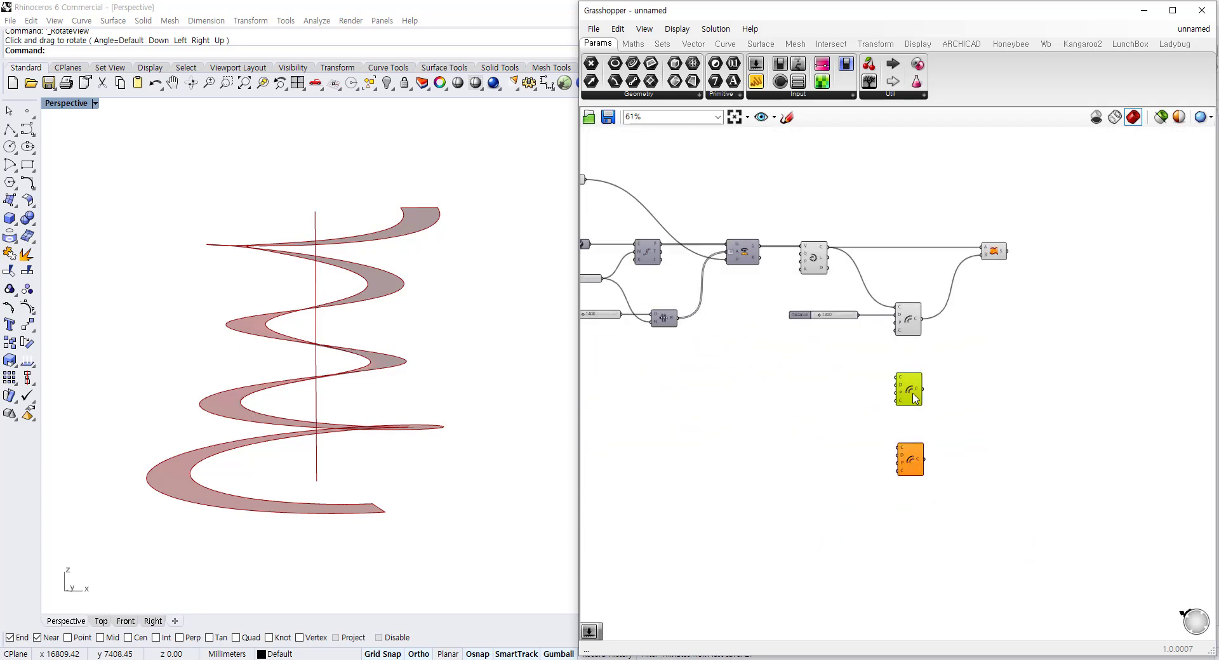
drag(914, 398, 916, 401)
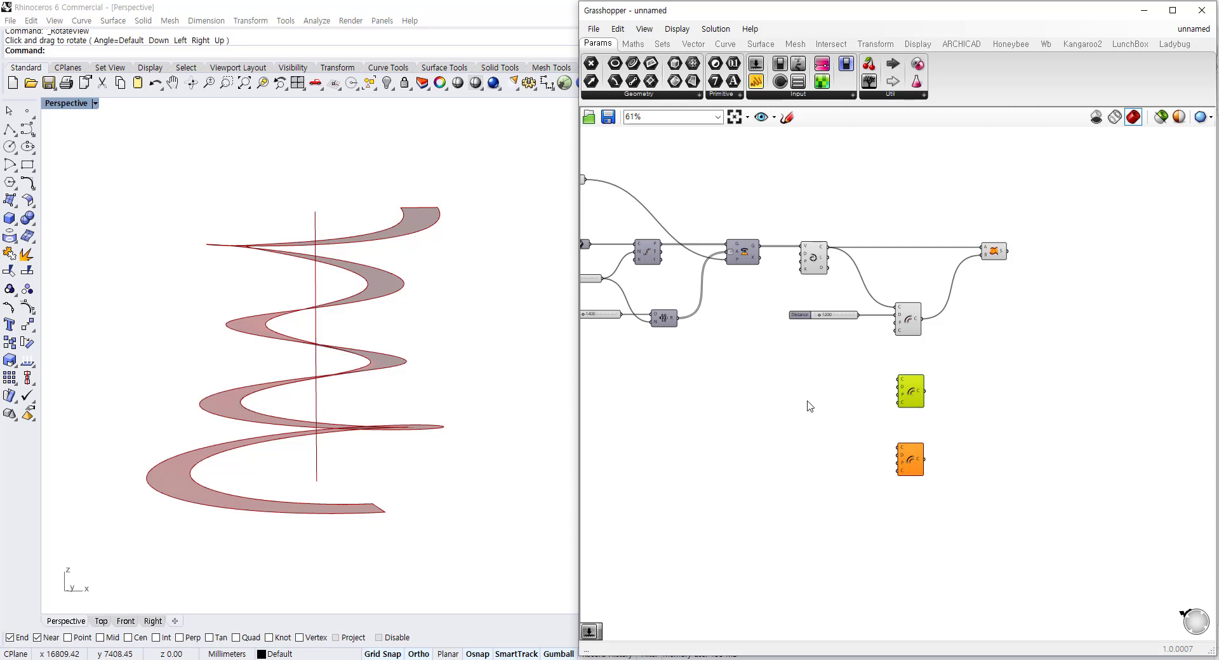
Step: Add a number slider set to 100 and connect it to the middle Offset Curve component's D (Distance) input
double_click(786, 403)
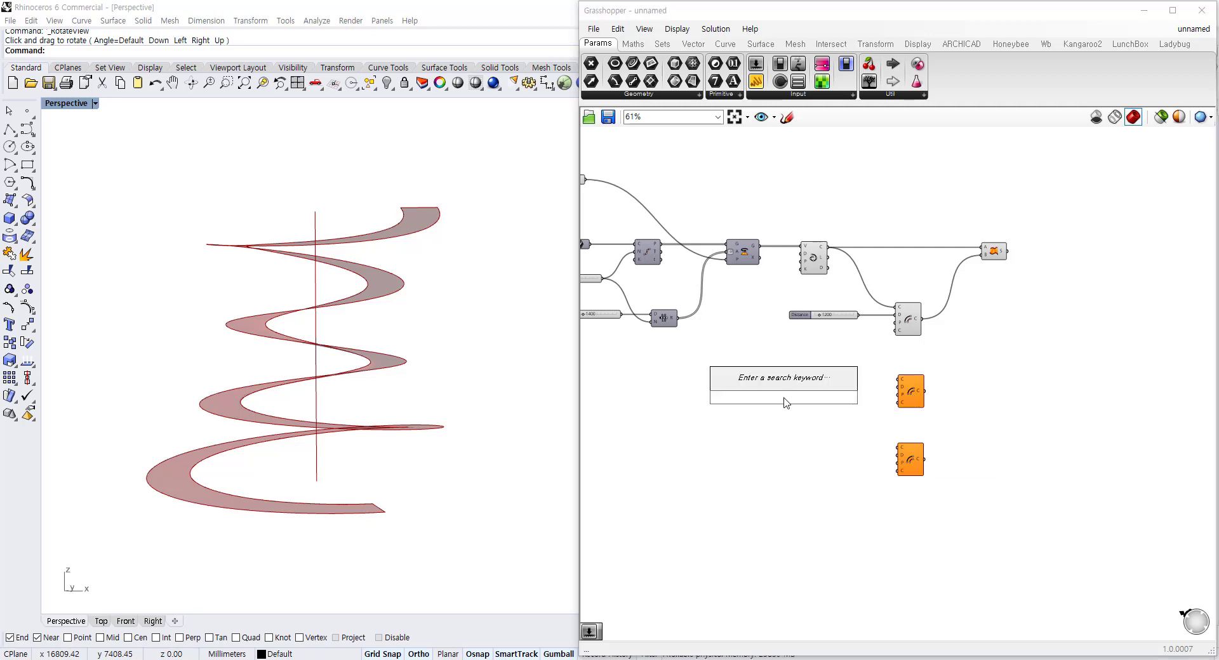
text(100)
key(Return)
scroll(854, 396, up, 3)
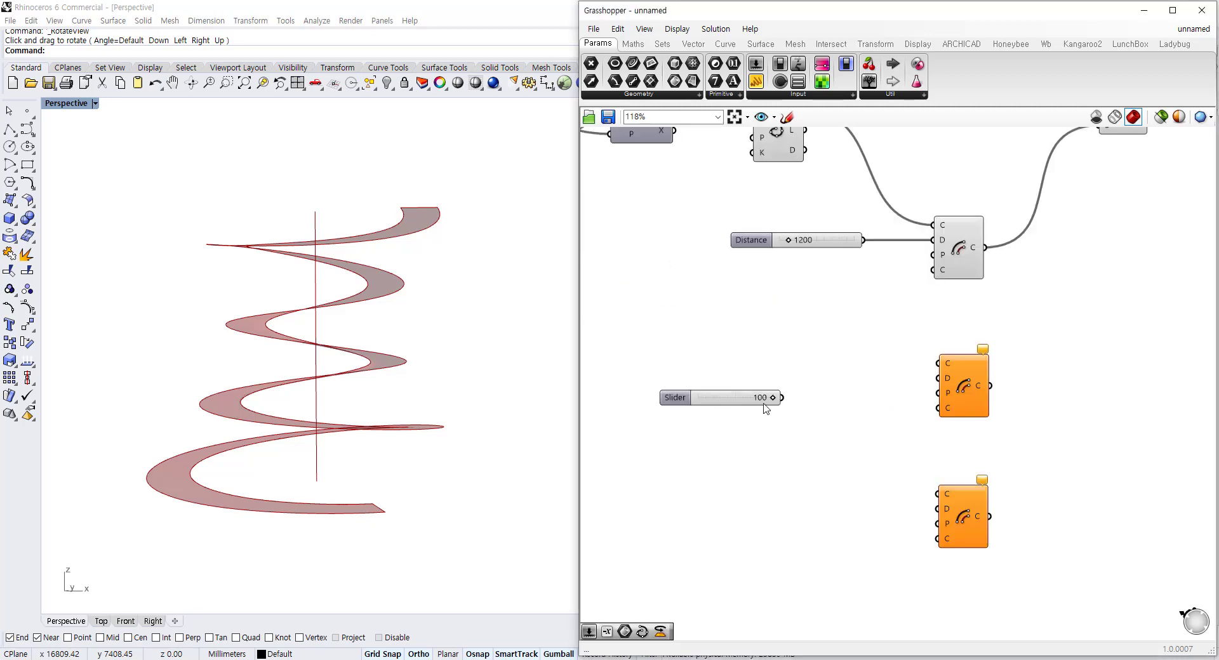
drag(759, 406, 939, 379)
scroll(868, 295, down, 1)
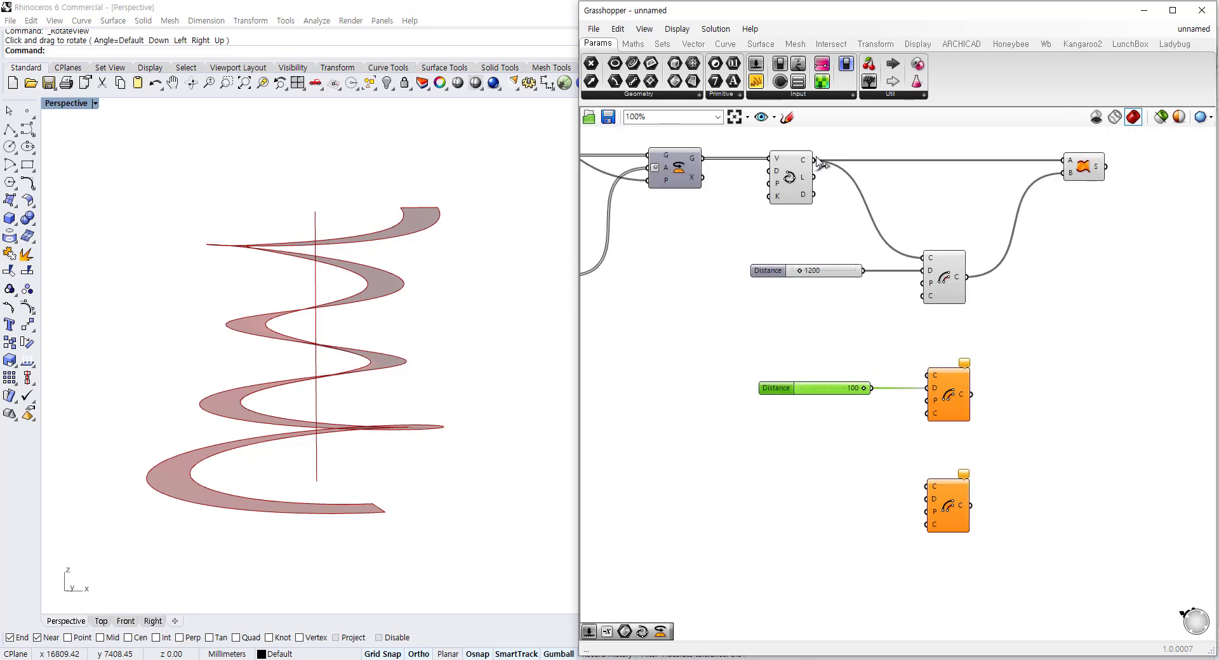
Step: Connect Interpolate's C output to the middle Offset Curve's C (Curve) input and align that component with its slider
drag(817, 163, 928, 376)
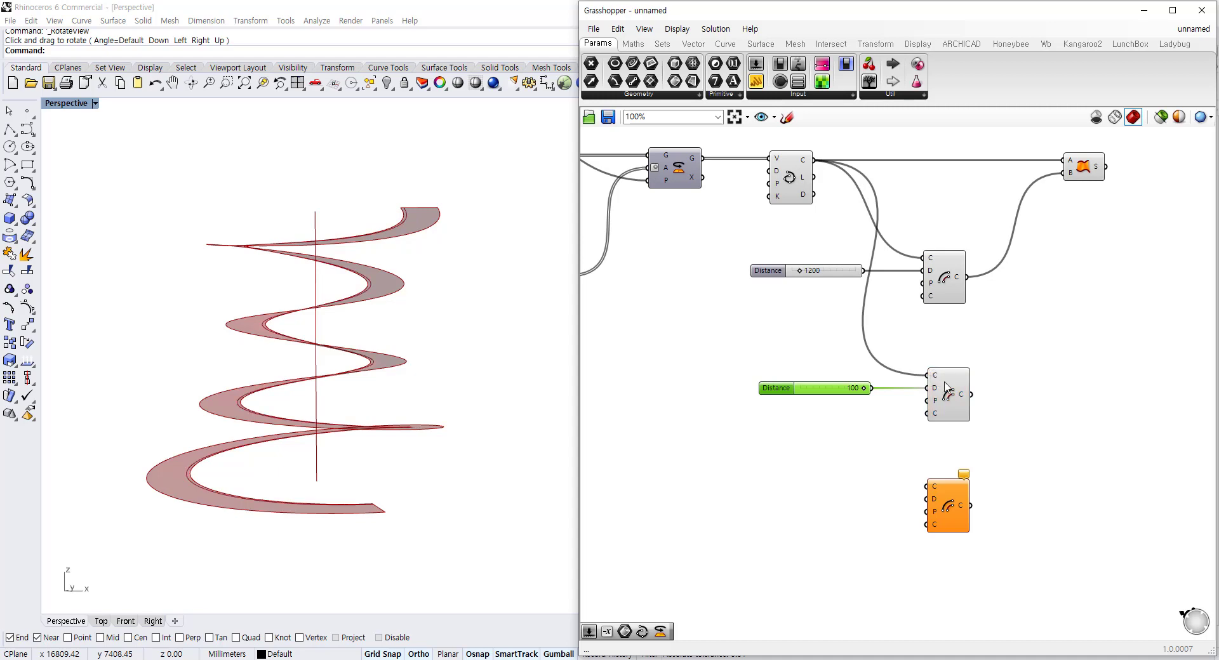
click(943, 384)
click(816, 486)
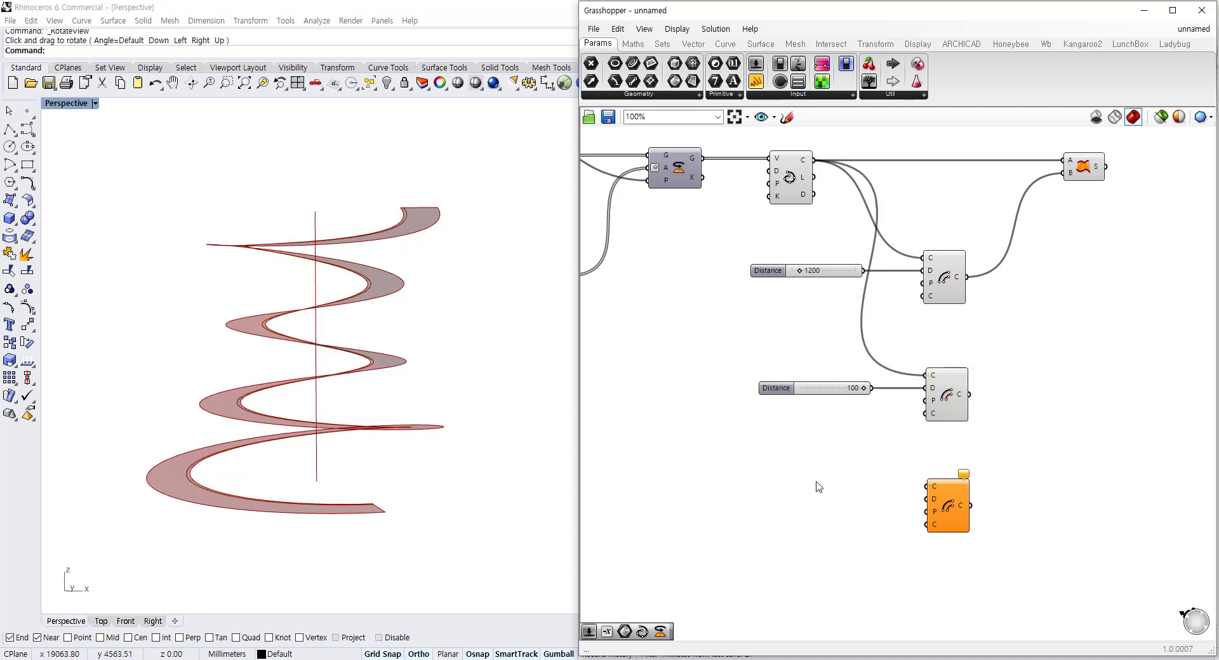
Step: Add a Subtraction component beside the lowest Offset Curve and connect the 1200 slider to its A input
click(632, 44)
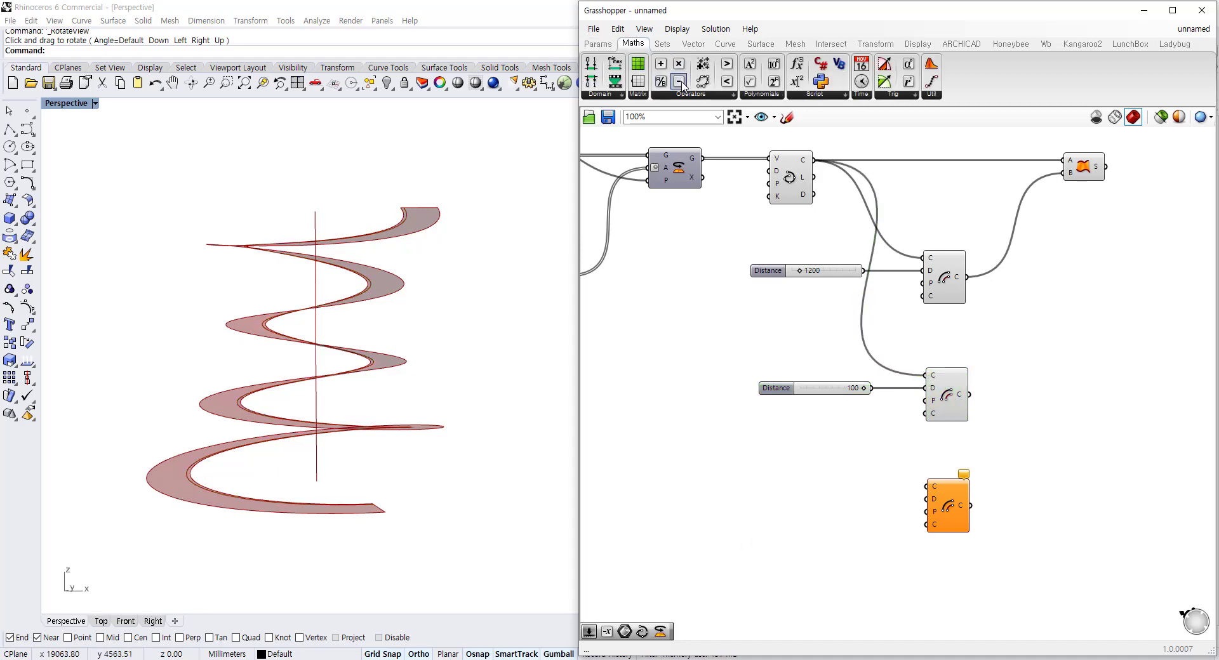
drag(876, 502, 877, 504)
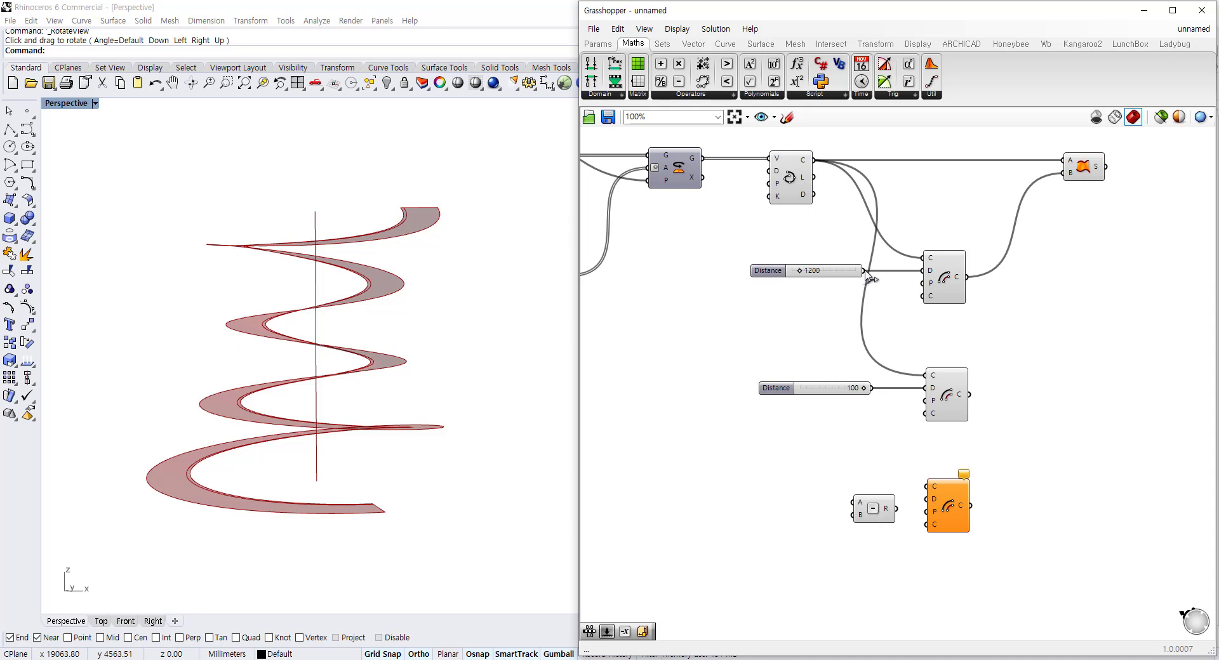
drag(864, 272, 853, 502)
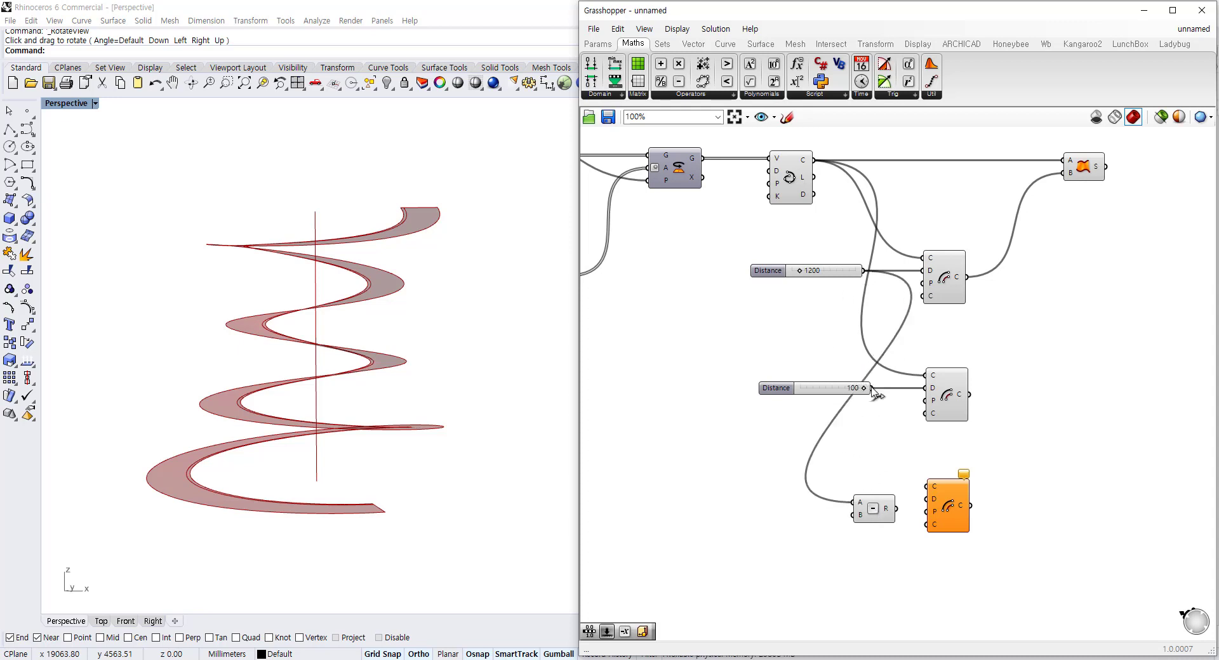
Step: Connect the 100 slider to Subtraction's B input, then feed Subtraction's result and Interpolate's curve into the lowest Offset Curve's D and C inputs
drag(872, 388, 950, 531)
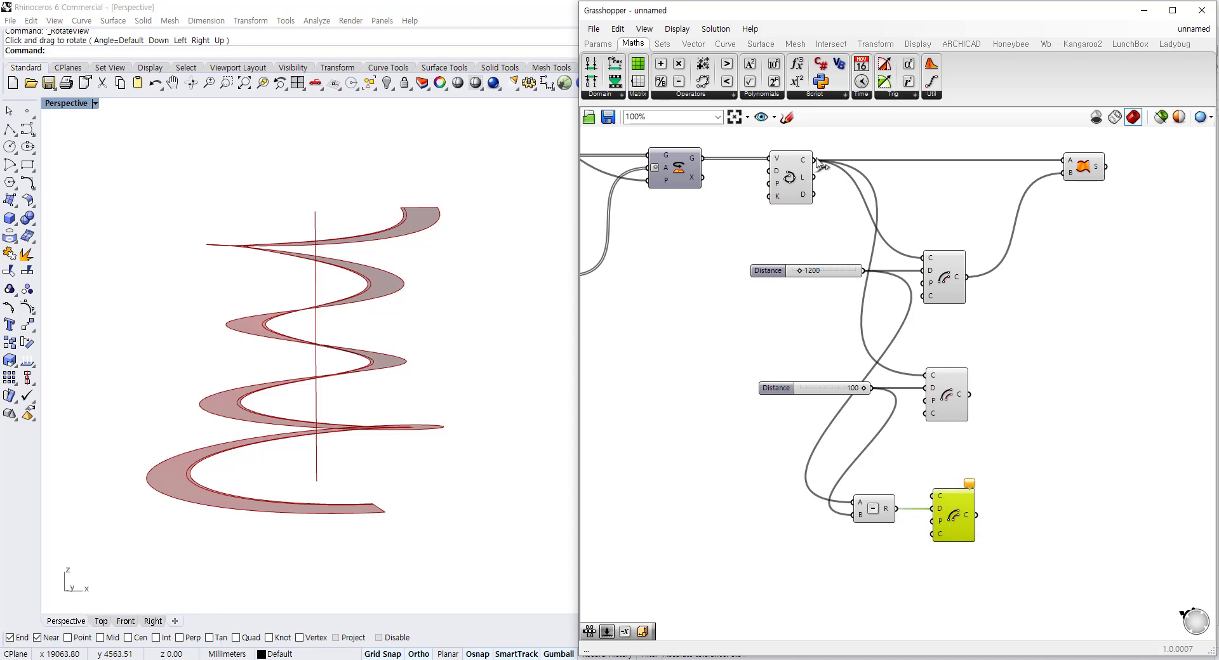
drag(818, 164, 931, 497)
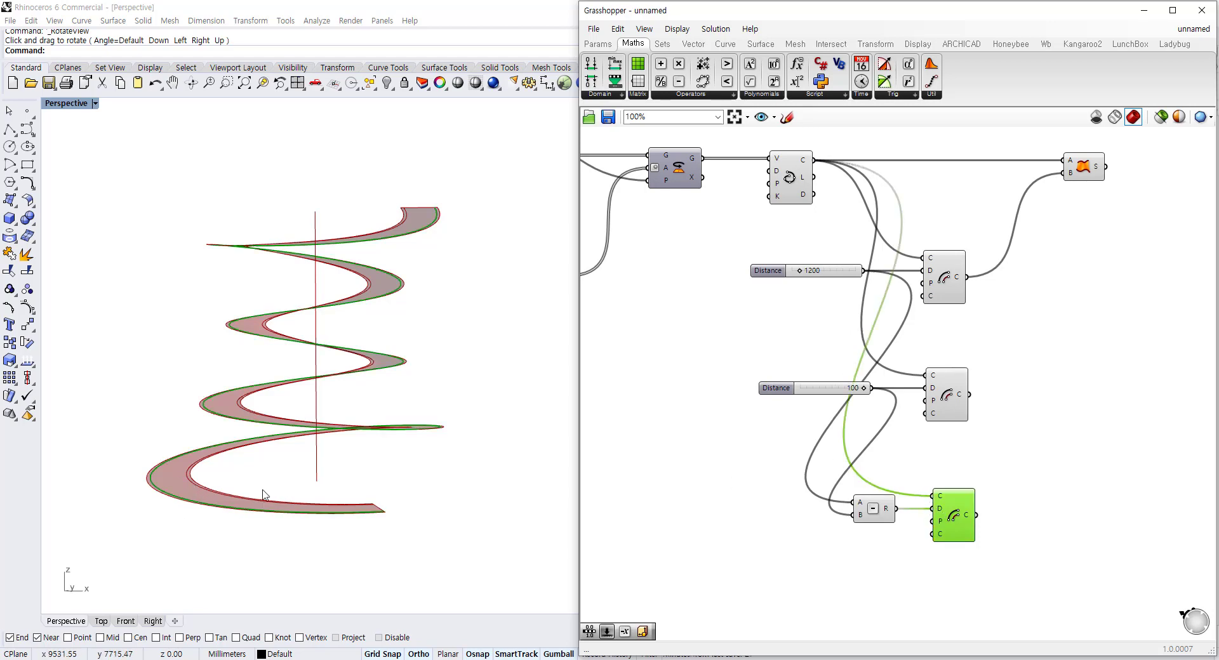
click(1024, 438)
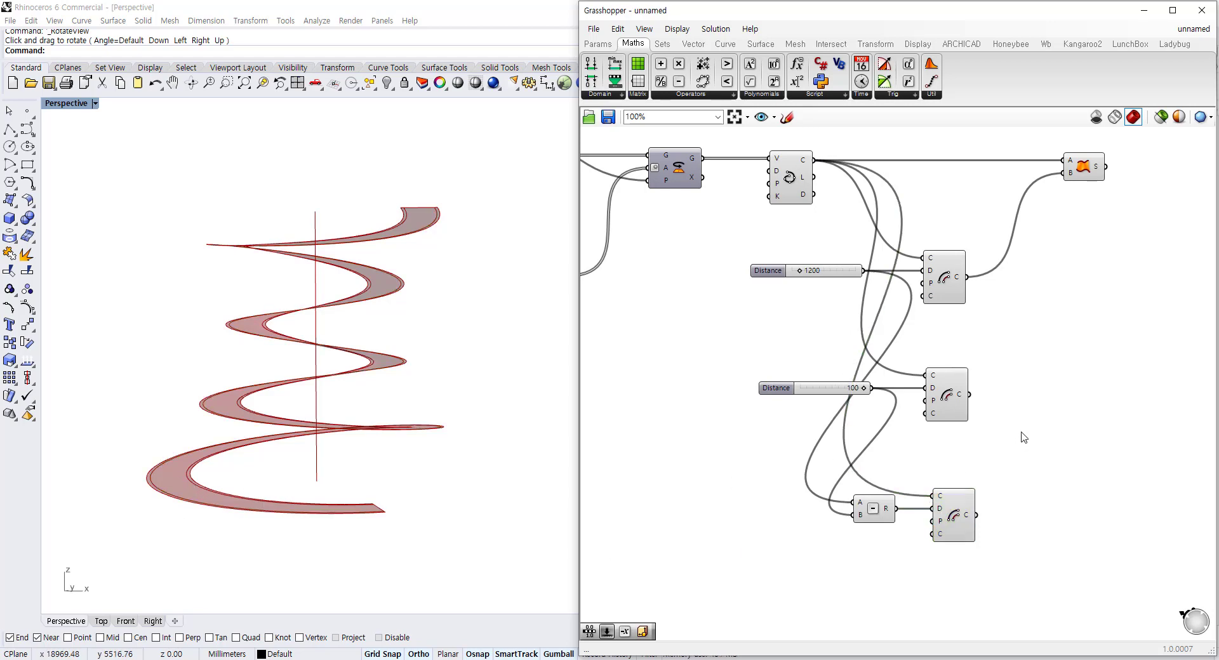
Step: Add a second Ruled Surface component beside the middle Offset Curve component
double_click(1058, 398)
text(rul)
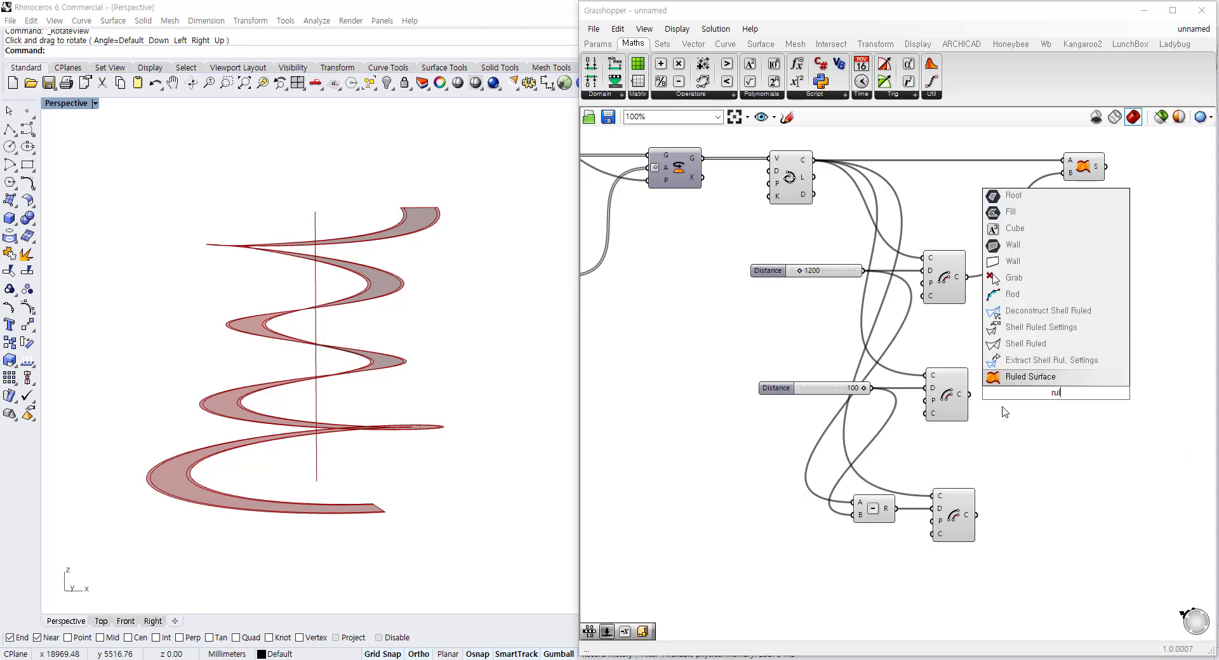
click(1026, 379)
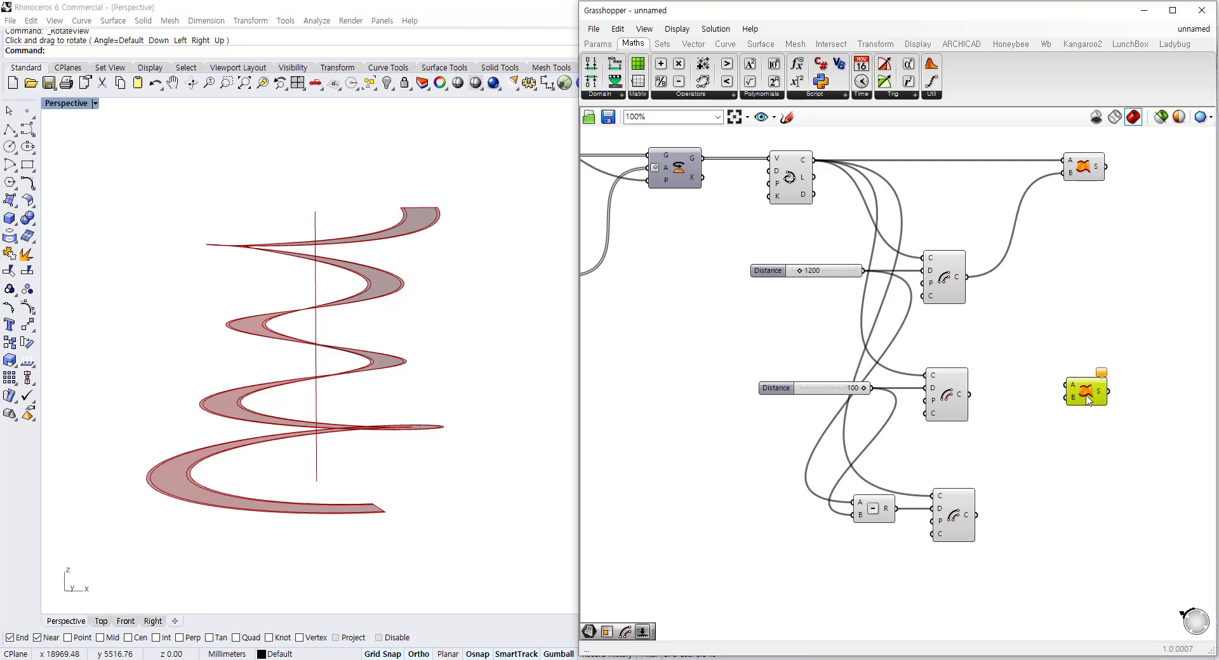
drag(1087, 397, 1089, 399)
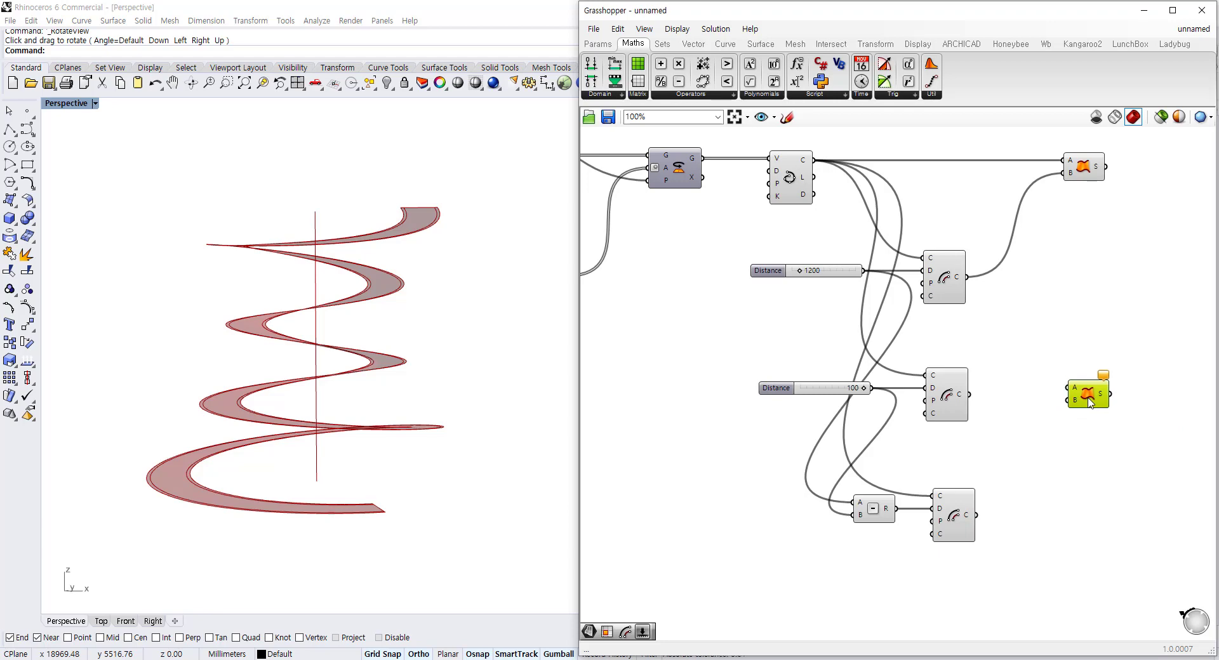
Step: Connect Interpolate's curve to the second Ruled Surface's A input and the middle Offset Curve's output to its B input
click(943, 281)
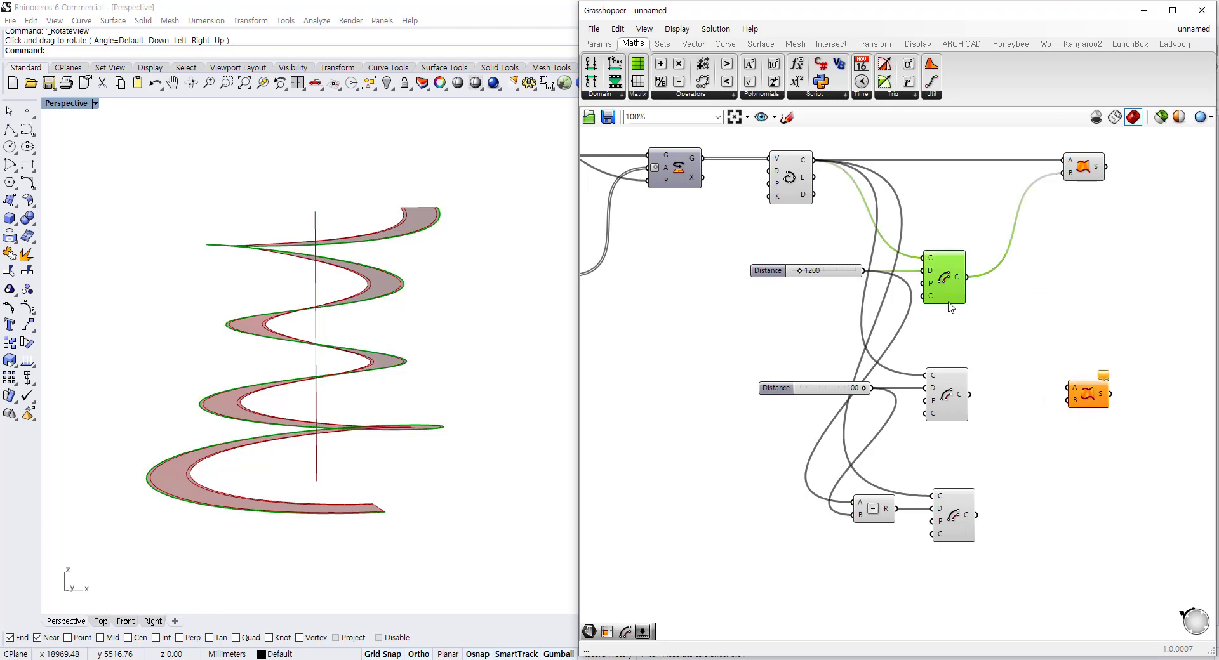
click(952, 387)
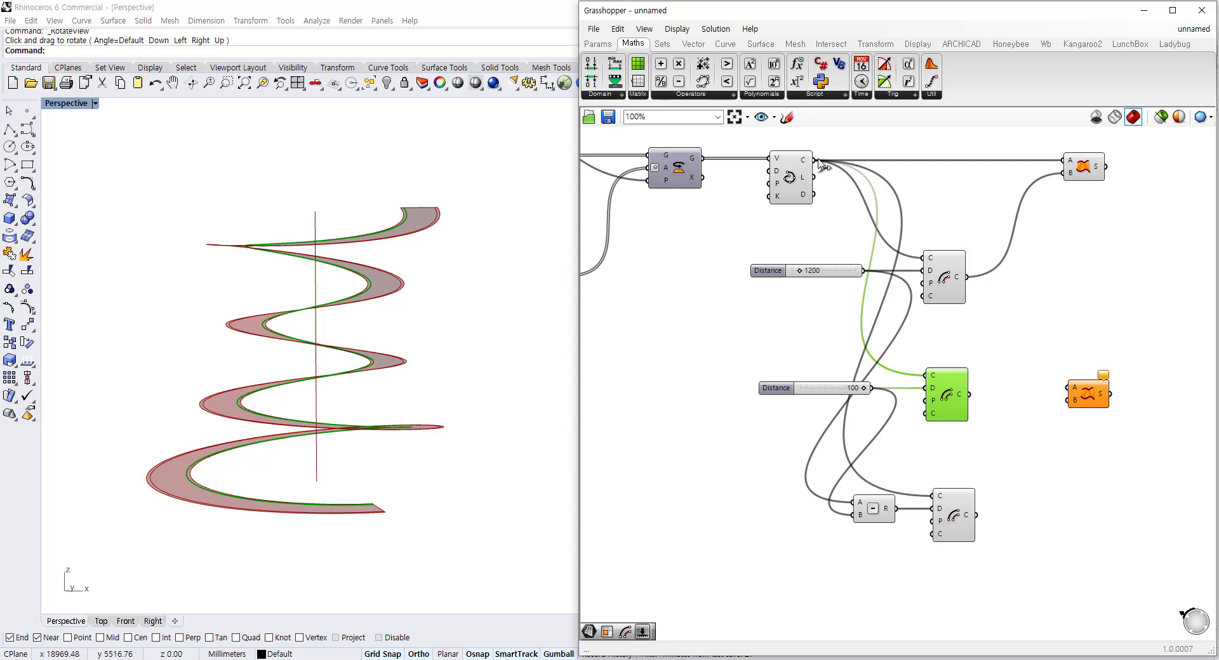
drag(817, 163, 1070, 389)
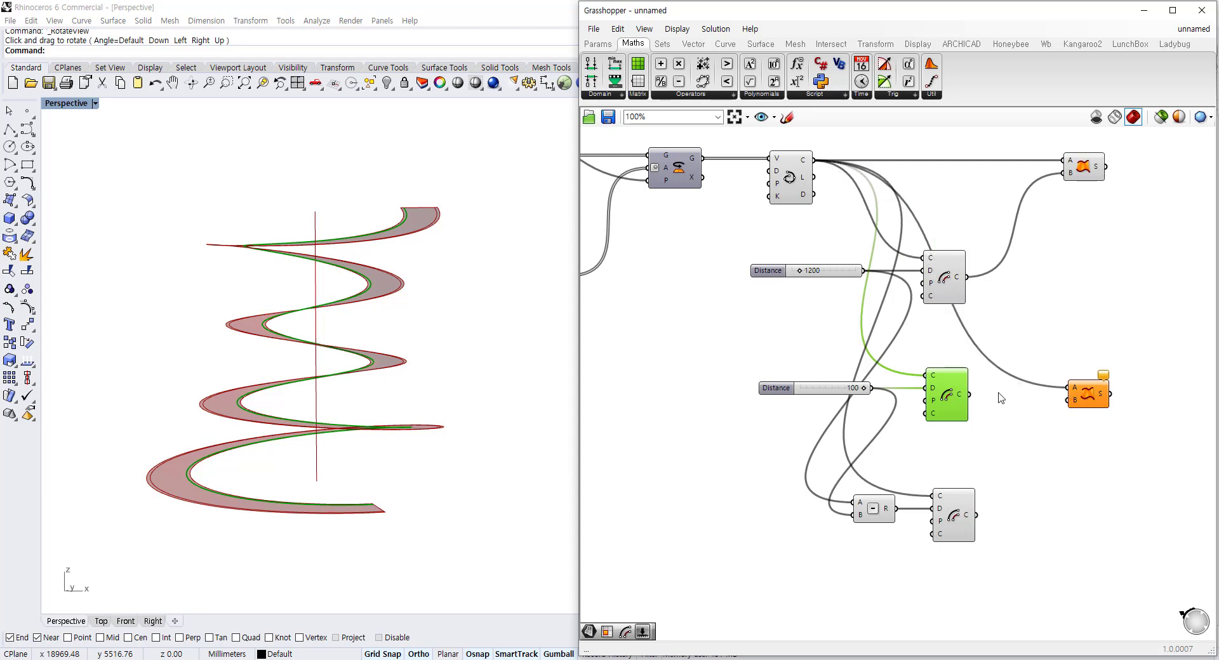
drag(968, 395, 1086, 389)
click(1093, 389)
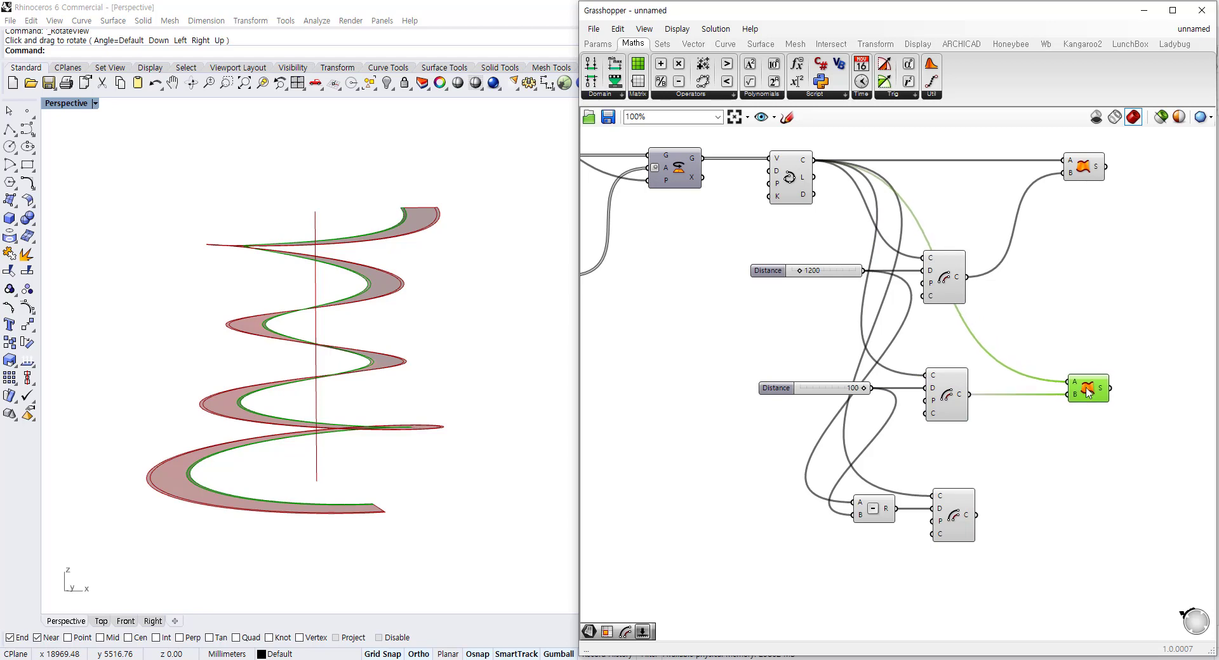
Step: Add a third Ruled Surface component beside the lowest Offset Curve component
double_click(1085, 470)
text(ru)
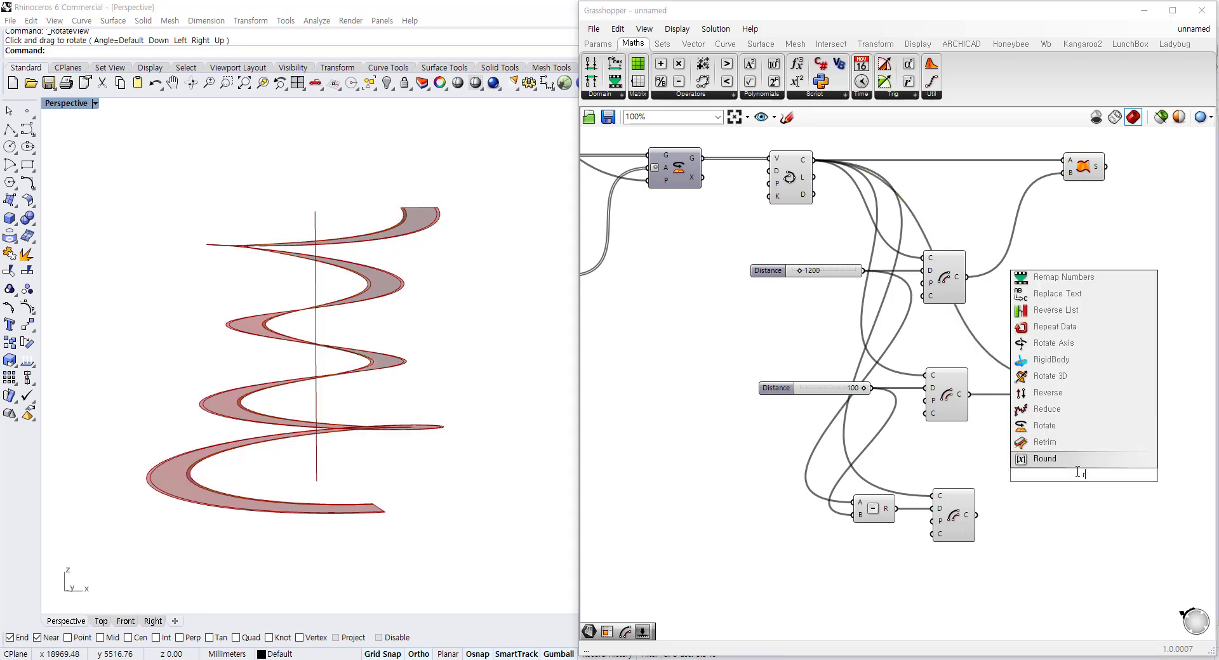
text(l)
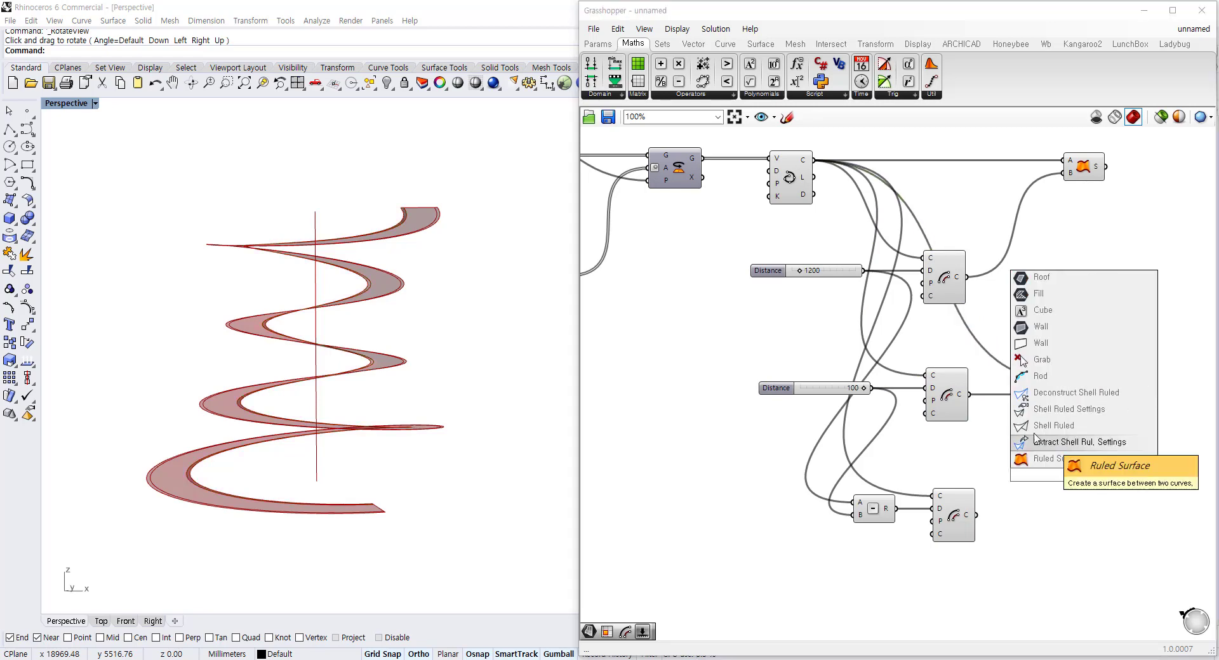
click(1045, 458)
drag(1084, 487, 1087, 531)
click(954, 297)
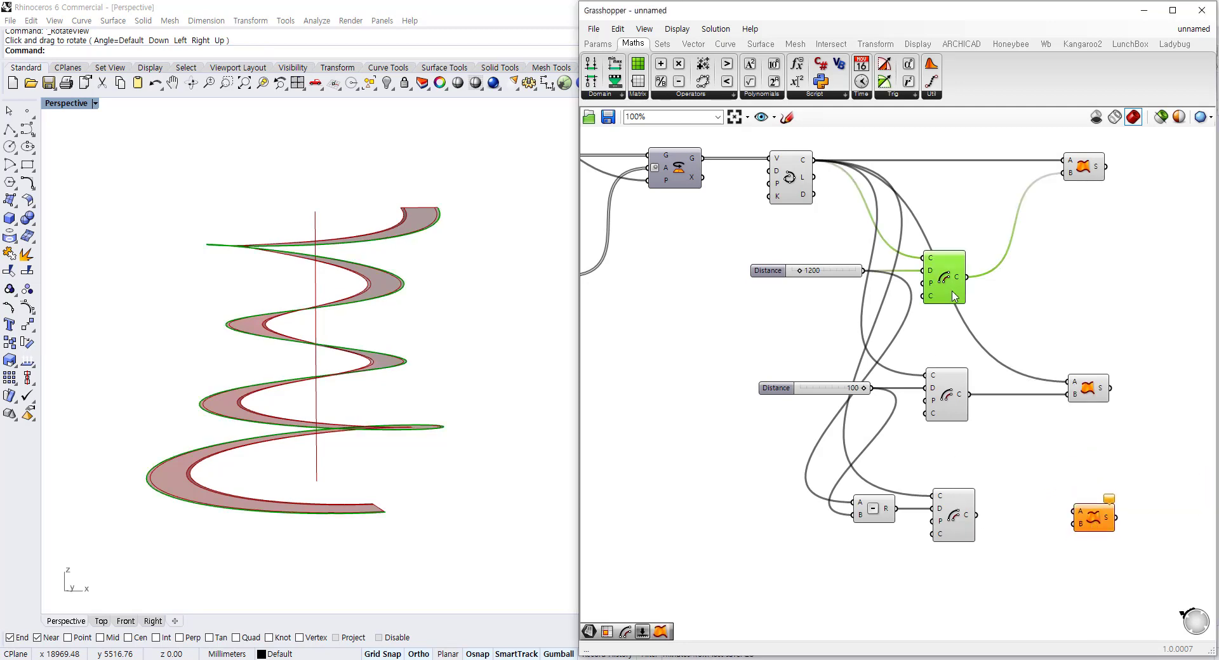
Step: Connect the top Offset Curve's output to the third Ruled Surface's A input and the lowest Offset Curve's output to its B input
click(956, 505)
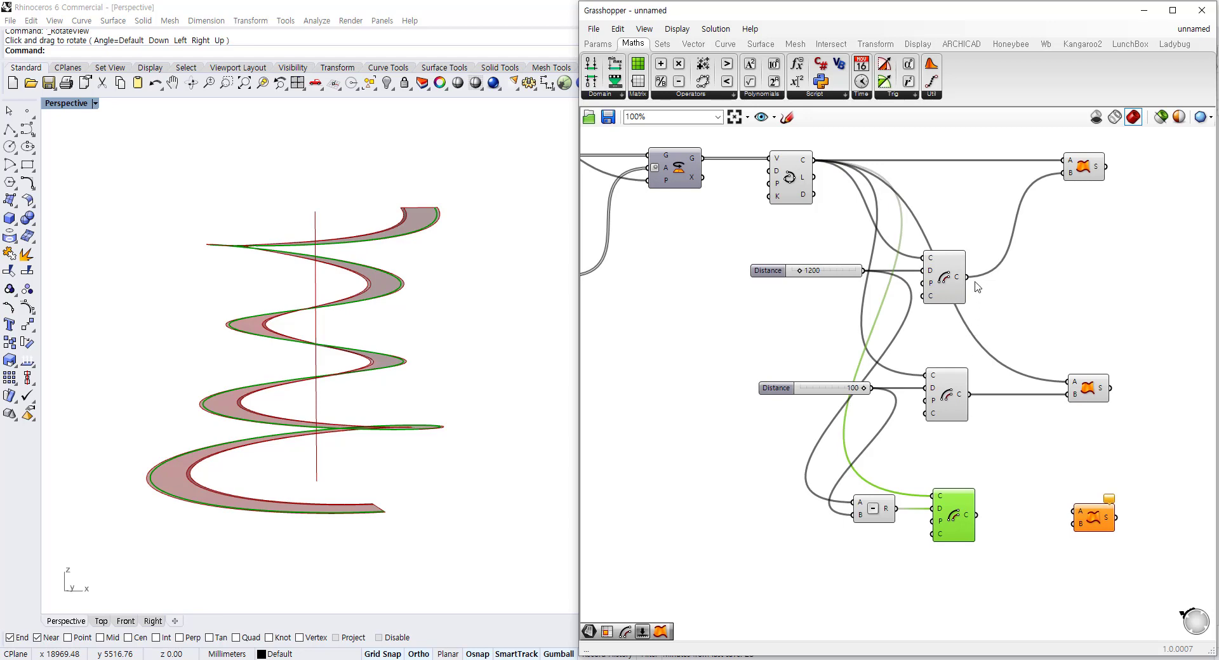
drag(968, 277, 1074, 511)
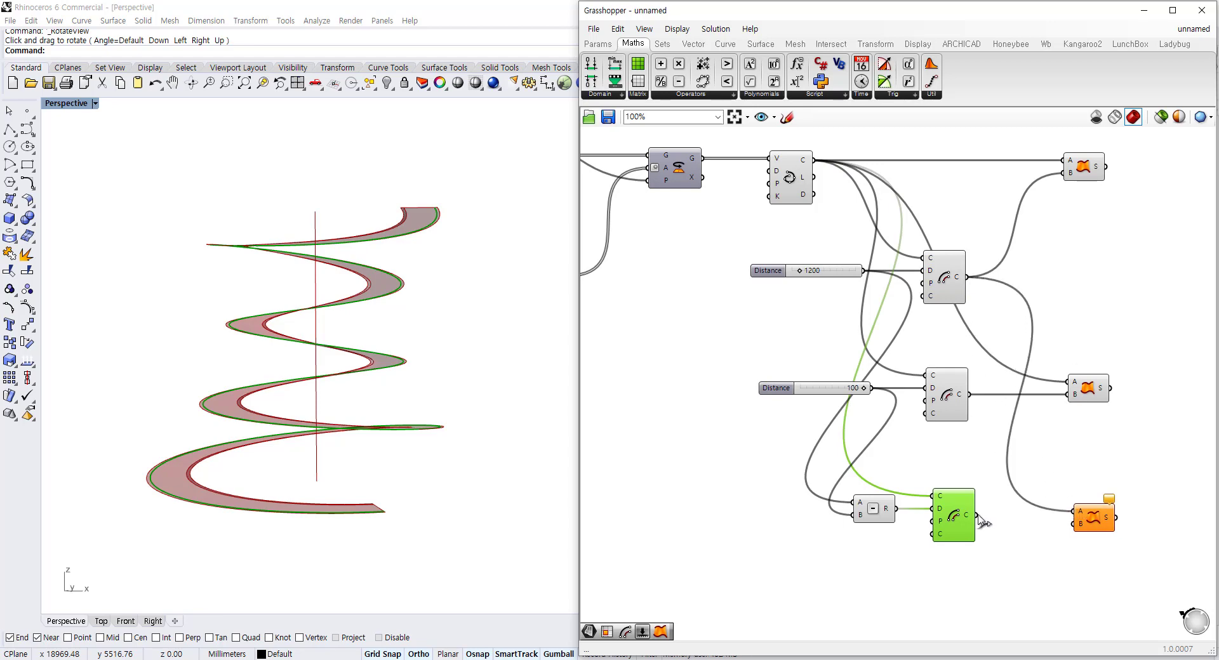
drag(976, 515, 1091, 516)
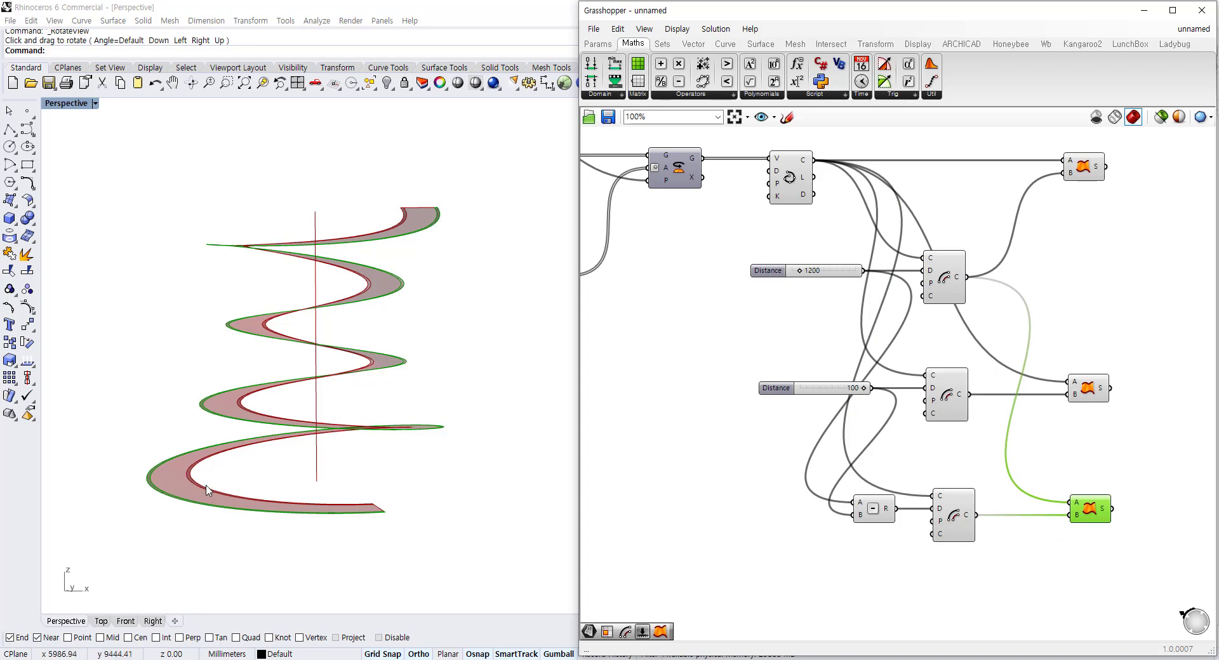
click(1087, 388)
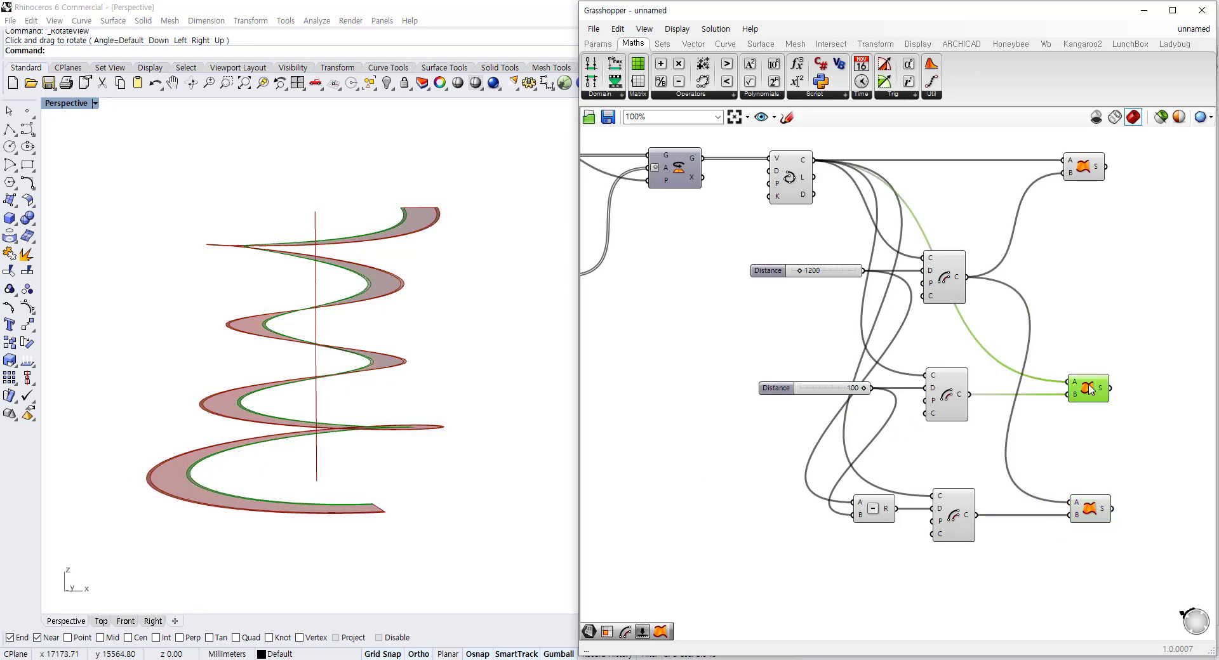
click(1085, 167)
click(1052, 323)
Step: Add an Extrude component and connect the top Ruled Surface's output to its B input
scroll(807, 345, down, 2)
scroll(976, 313, up, 2)
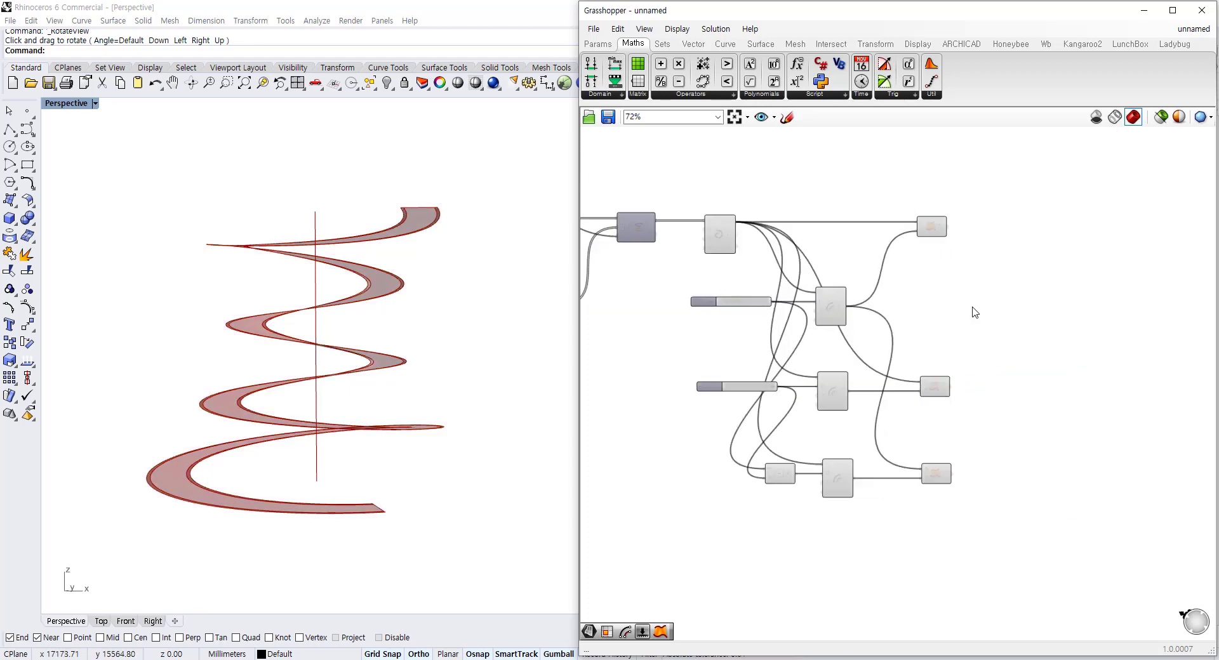
double_click(1068, 272)
text(extr)
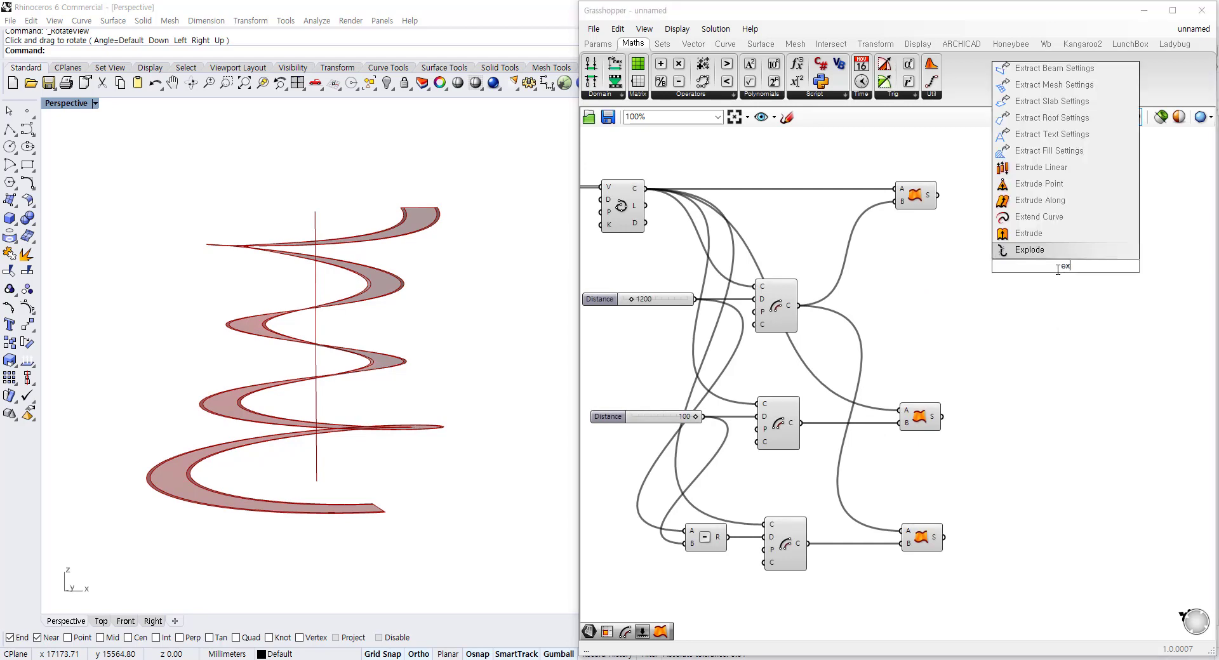
click(1032, 251)
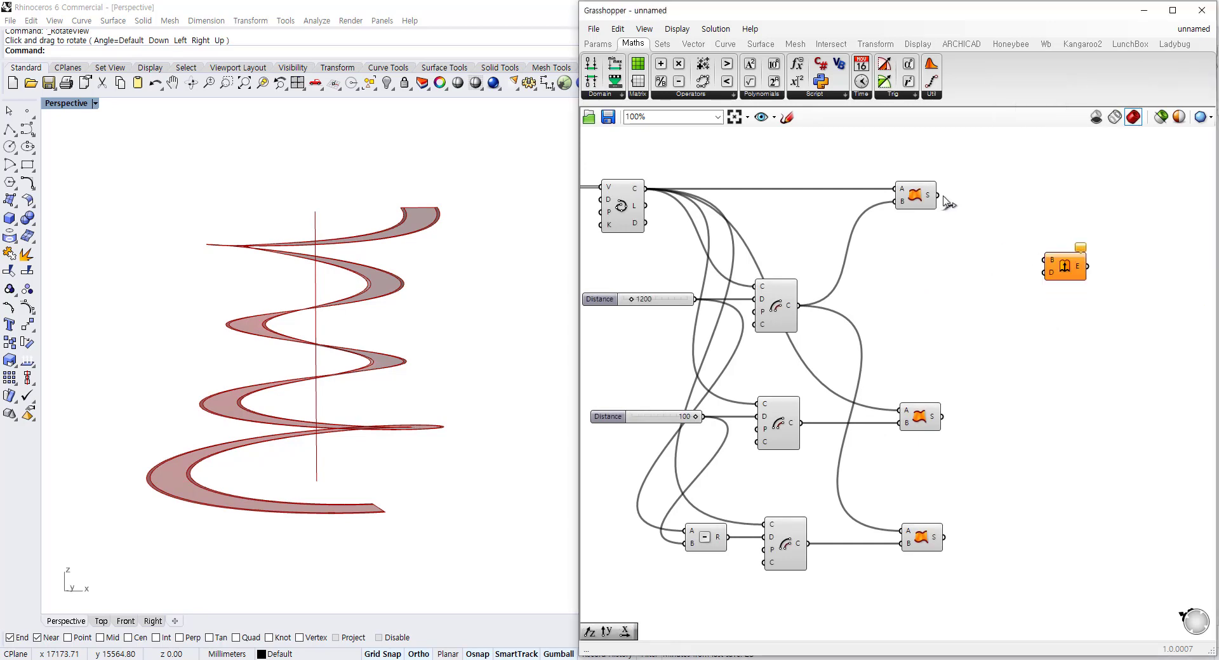
drag(938, 196, 1137, 206)
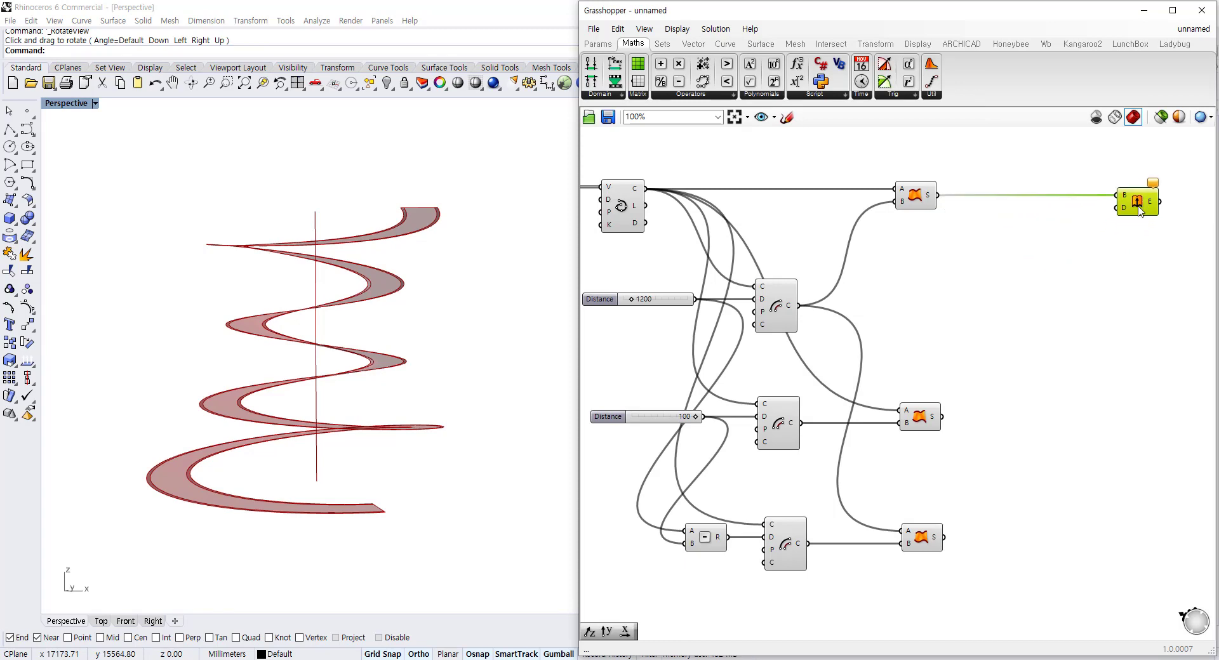
Step: Add a Unit Z component and connect its vector to the Extrude component's D input
double_click(1059, 245)
text(eval)
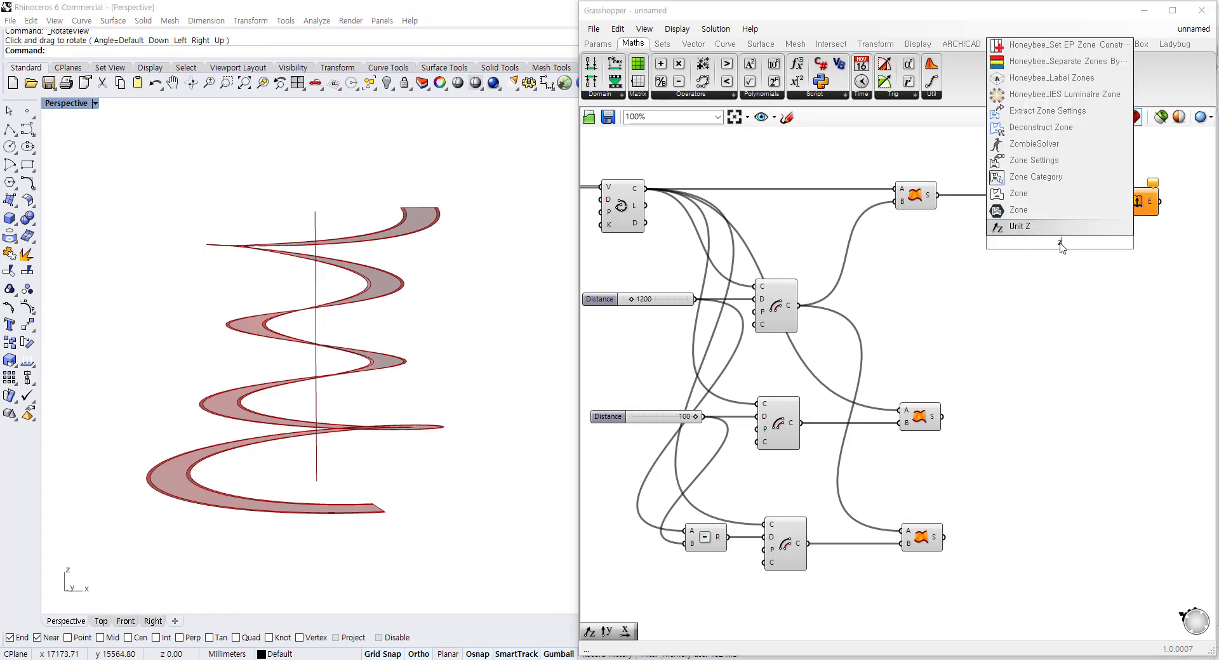
click(1058, 240)
drag(1089, 243, 1117, 207)
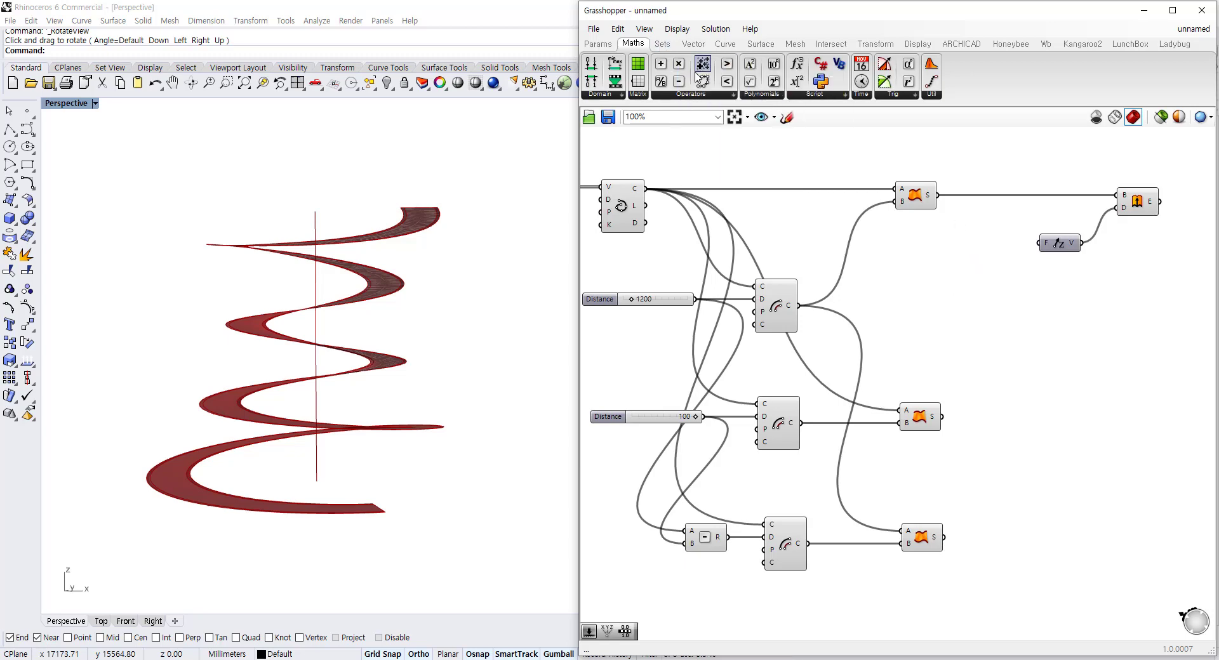
Step: Add a Negative component and connect its y output to Unit Z's F input
click(695, 96)
mouse_move(818, 156)
mouse_down()
mouse_move(994, 249)
mouse_move(1047, 261)
mouse_move(1039, 243)
mouse_up()
click(992, 248)
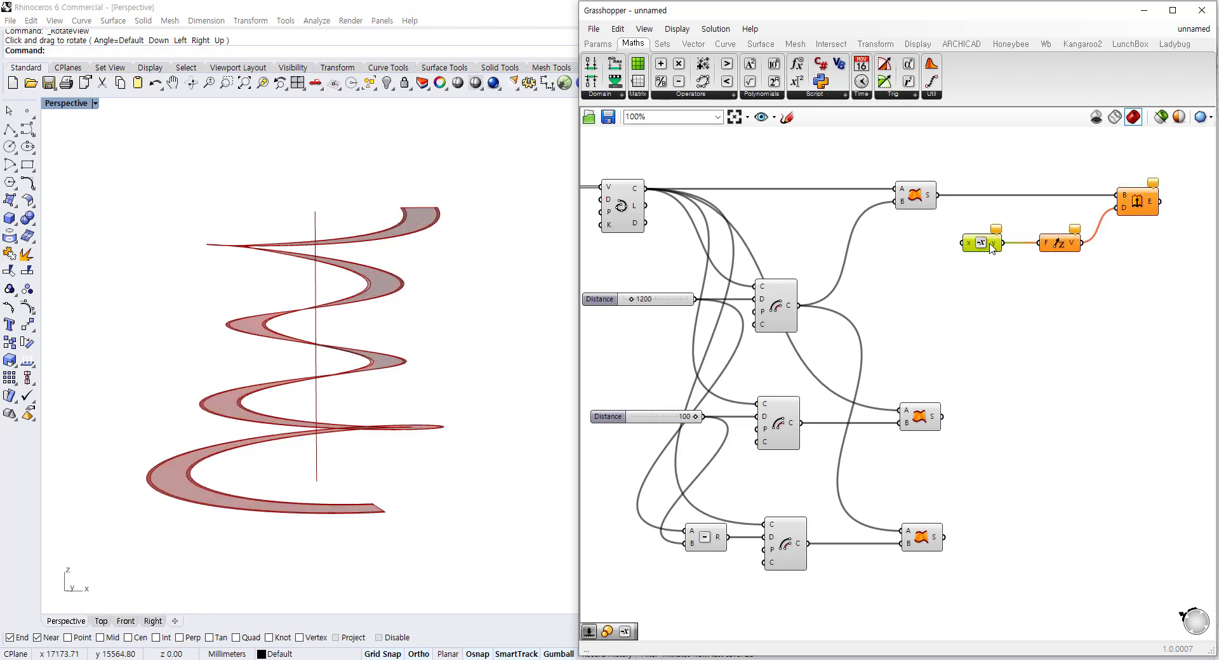
Step: Add a number slider with the value 200 and connect it to the Negative component's x input
double_click(899, 255)
text(2)
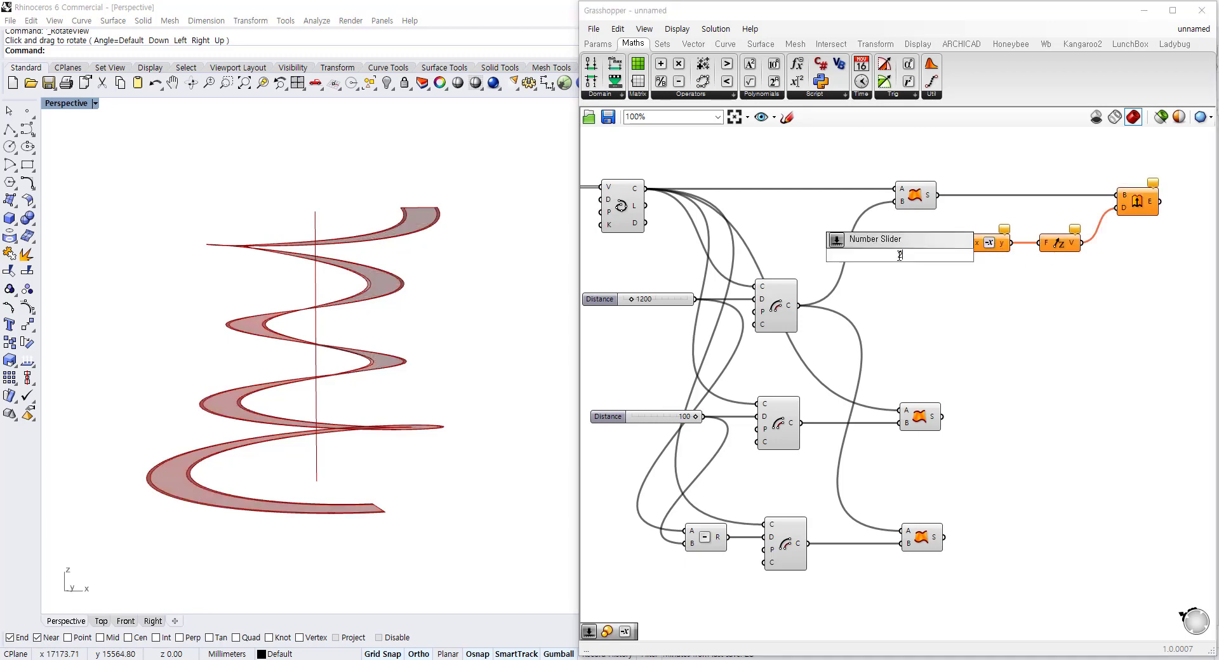
text(00)
key(Return)
mouse_move(952, 255)
mouse_down()
mouse_move(972, 243)
mouse_move(946, 250)
mouse_up()
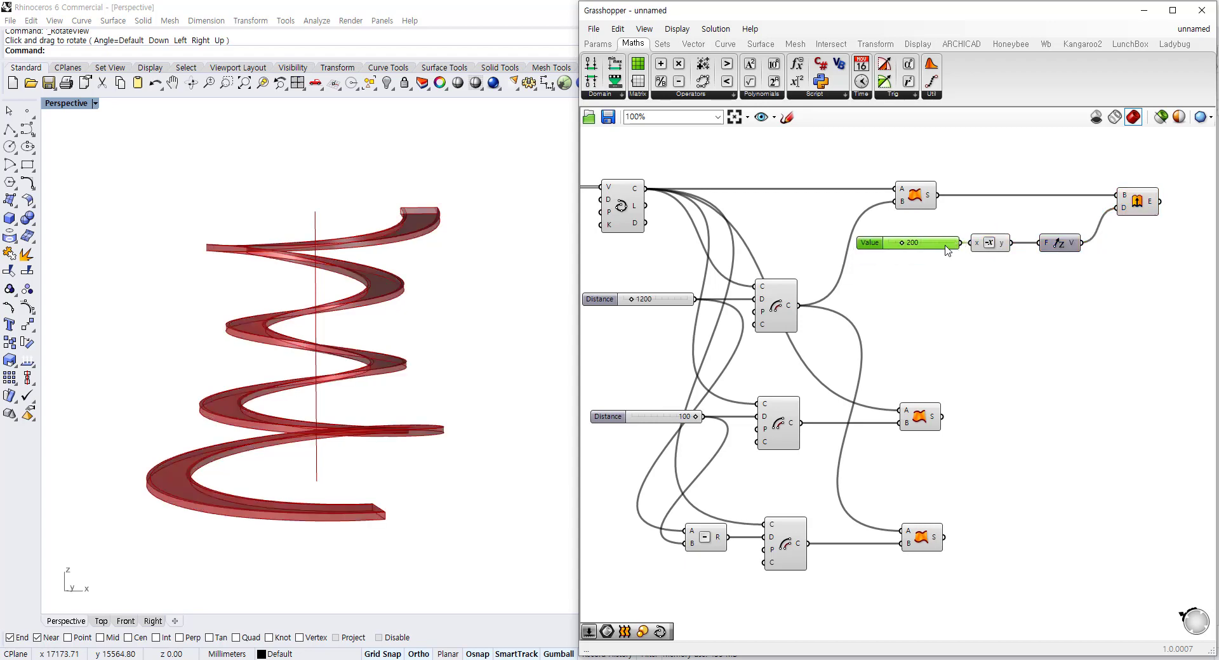
click(1130, 203)
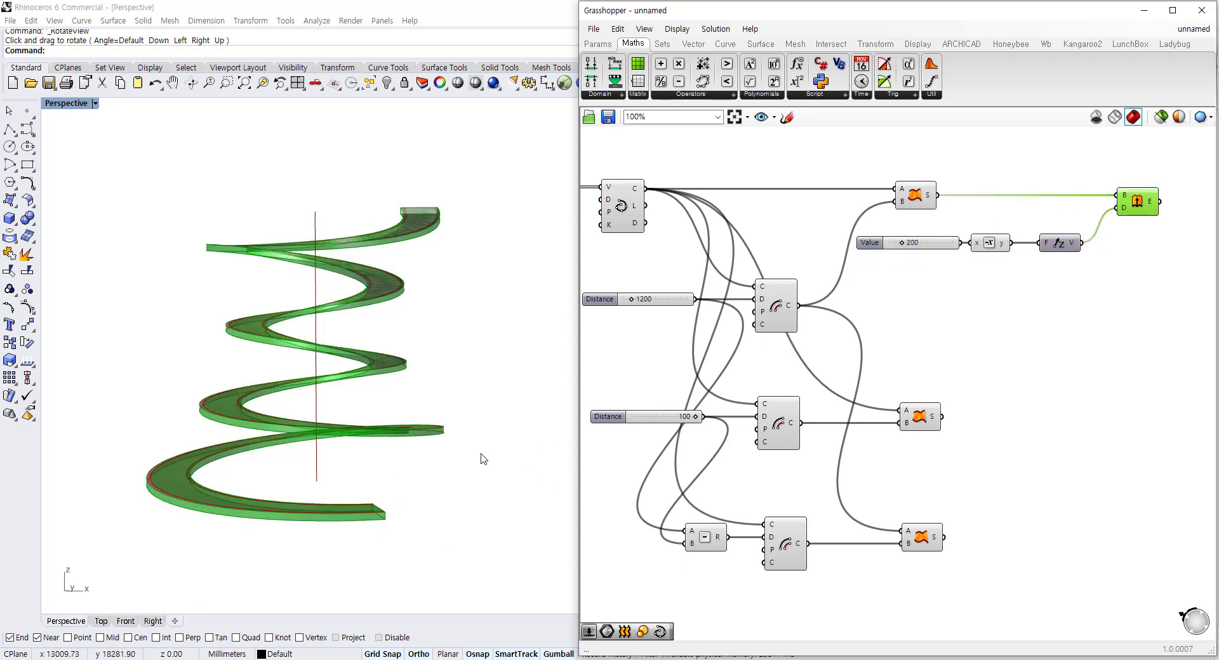
click(984, 488)
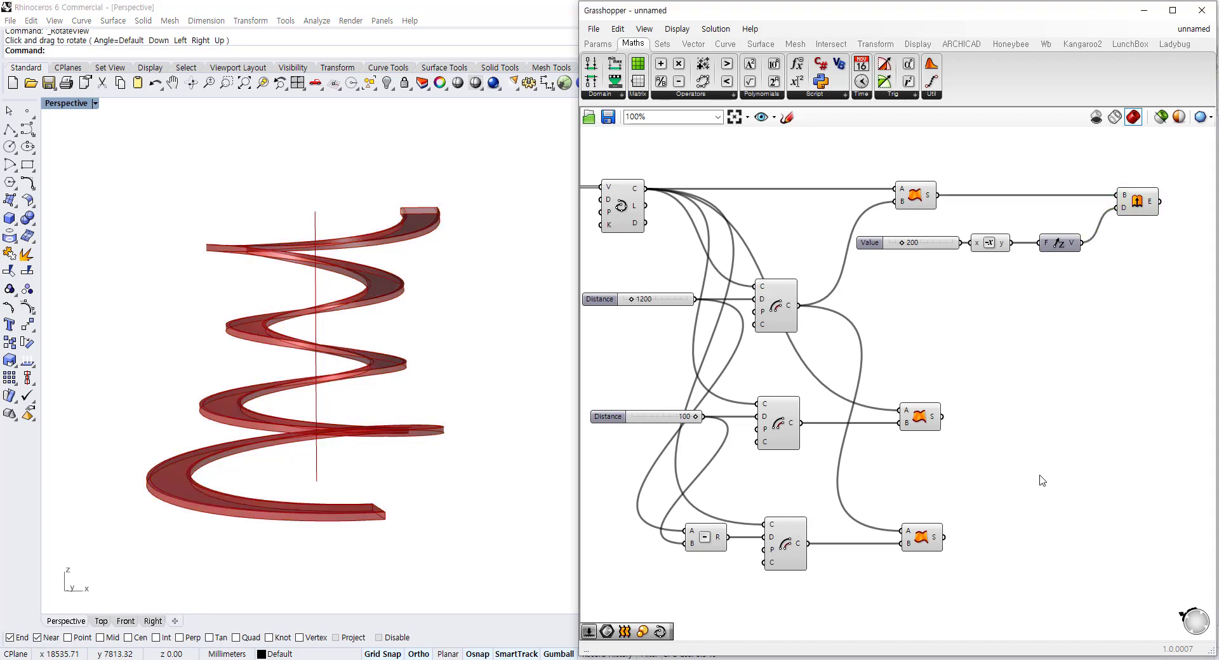
Step: Add a second Extrude component and feed the outputs of both the middle and lowest Ruled Surface components into its B input
double_click(1042, 480)
text(extr)
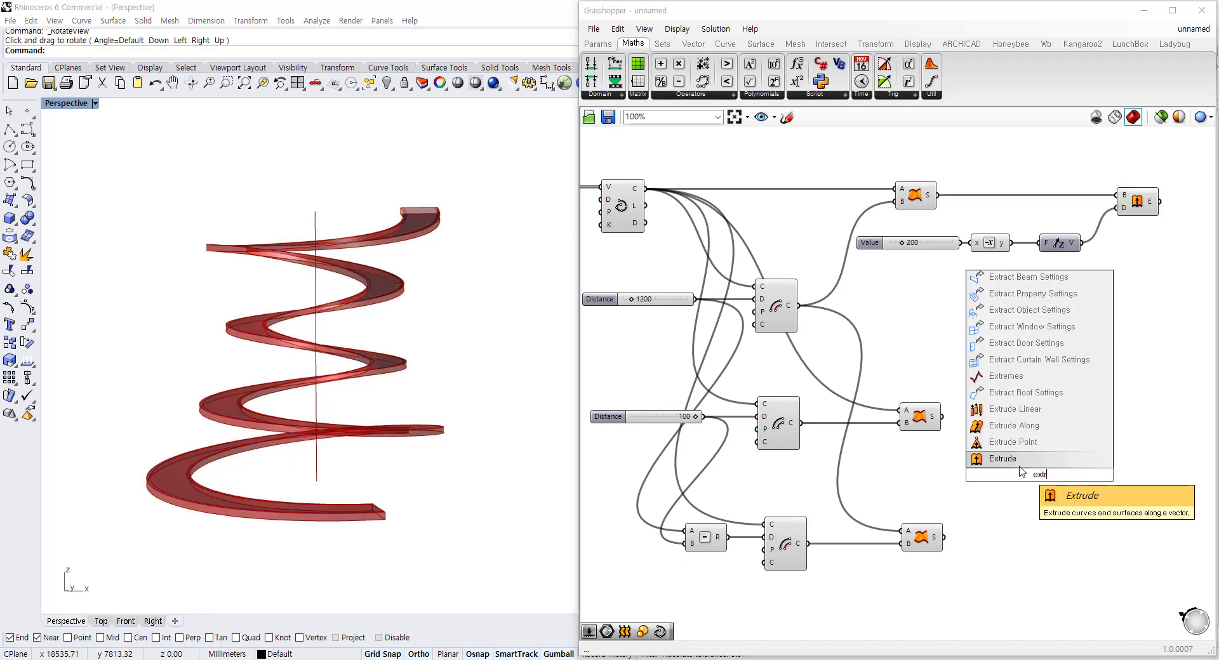
click(996, 460)
drag(942, 417, 1020, 469)
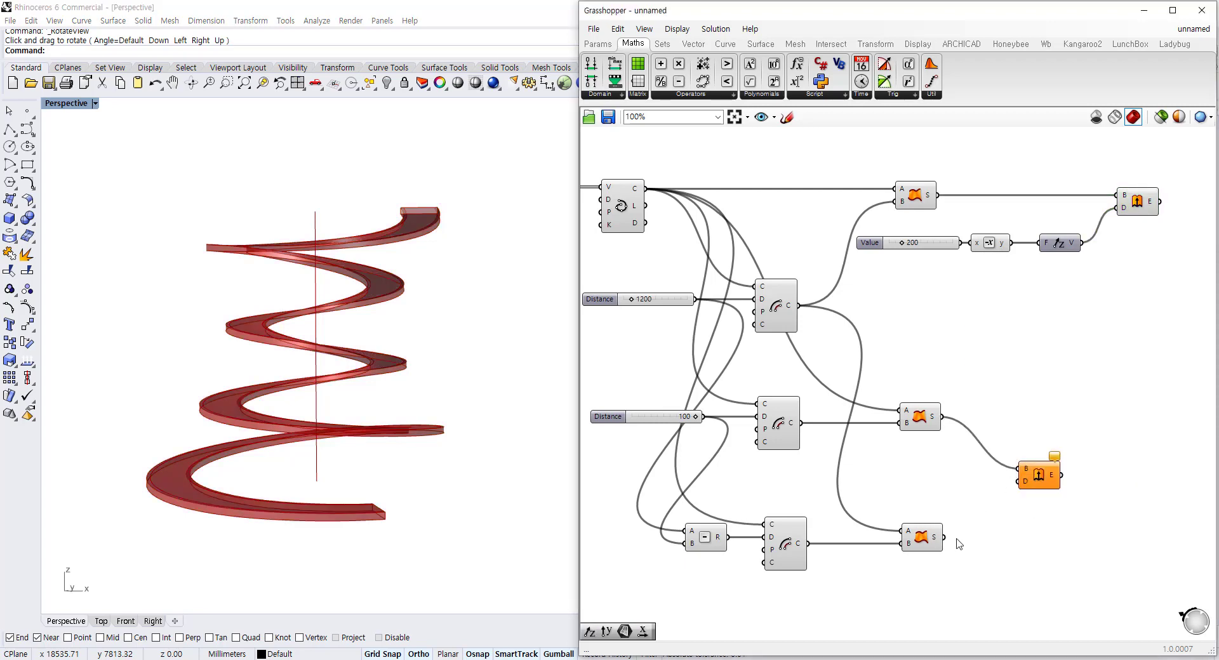
shift+drag(943, 538, 1067, 501)
click(1009, 579)
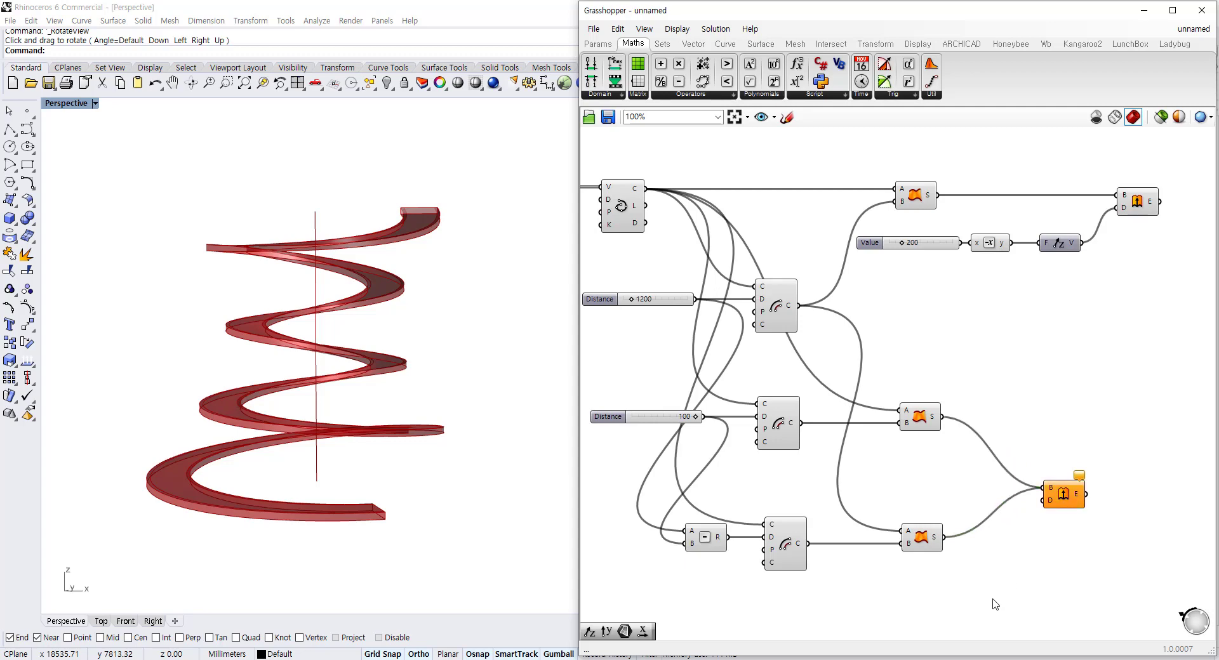
Step: Add a second Unit Z component and connect its vector to the lower Extrude component's D input
double_click(995, 605)
text(expression)
click(1026, 589)
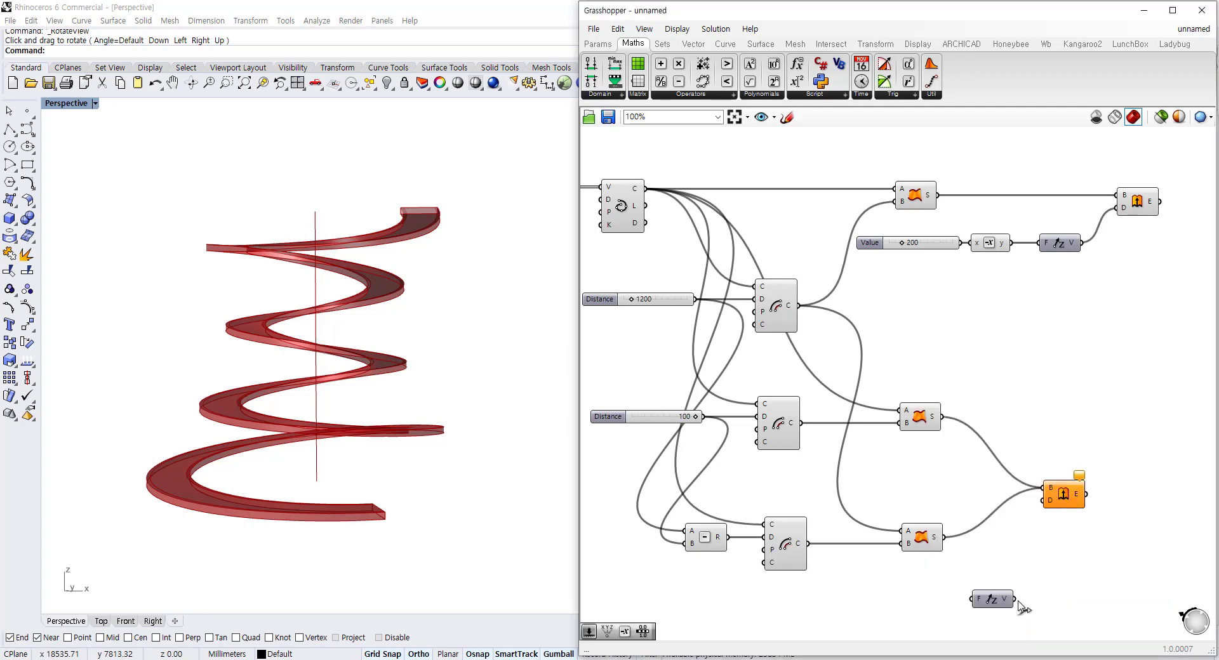
drag(1014, 598, 1133, 487)
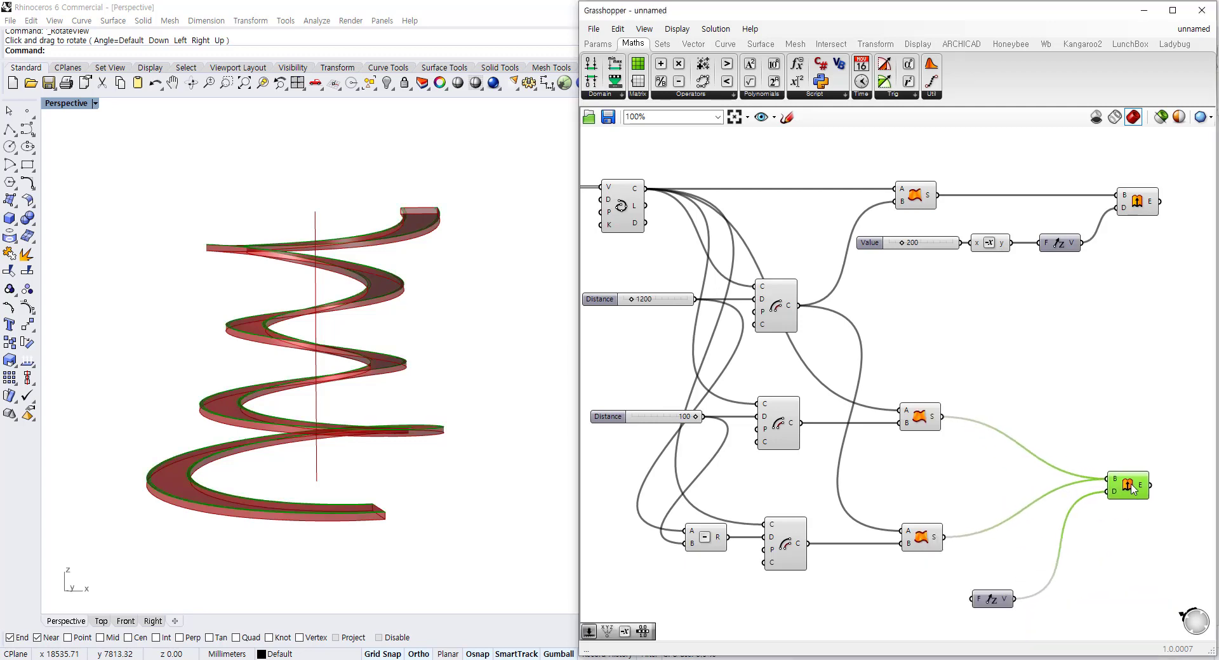
Step: Add a number slider with the value 800 and connect it to the lower Unit Z's F input
double_click(886, 611)
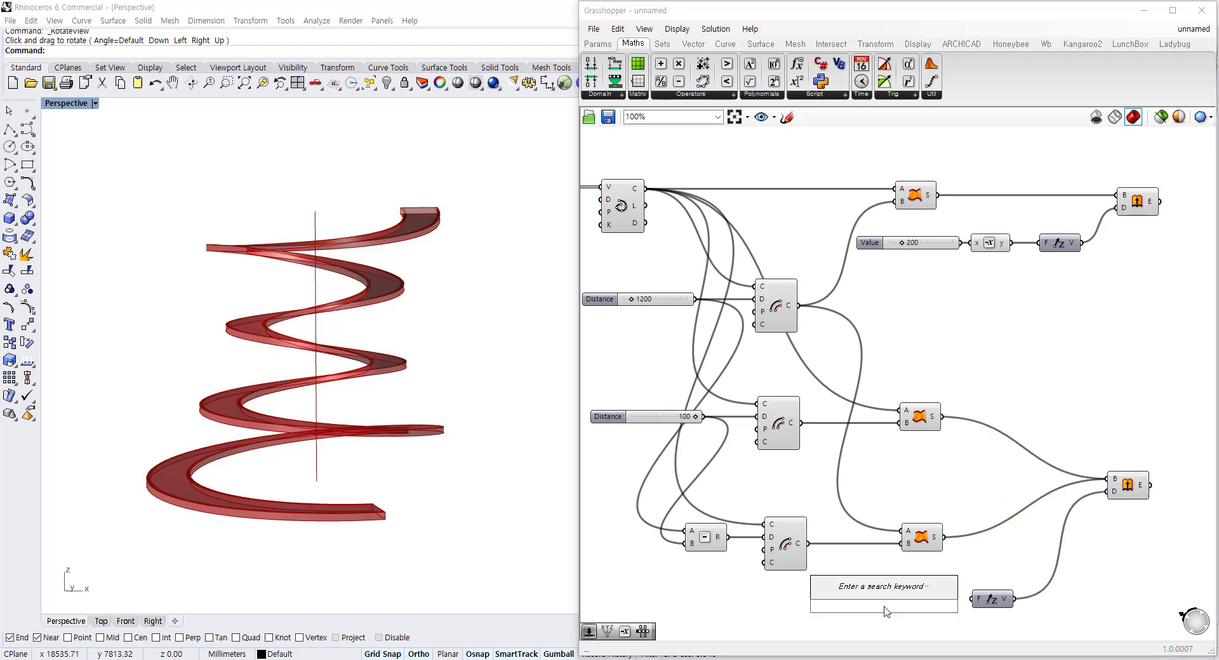
text(800)
key(Return)
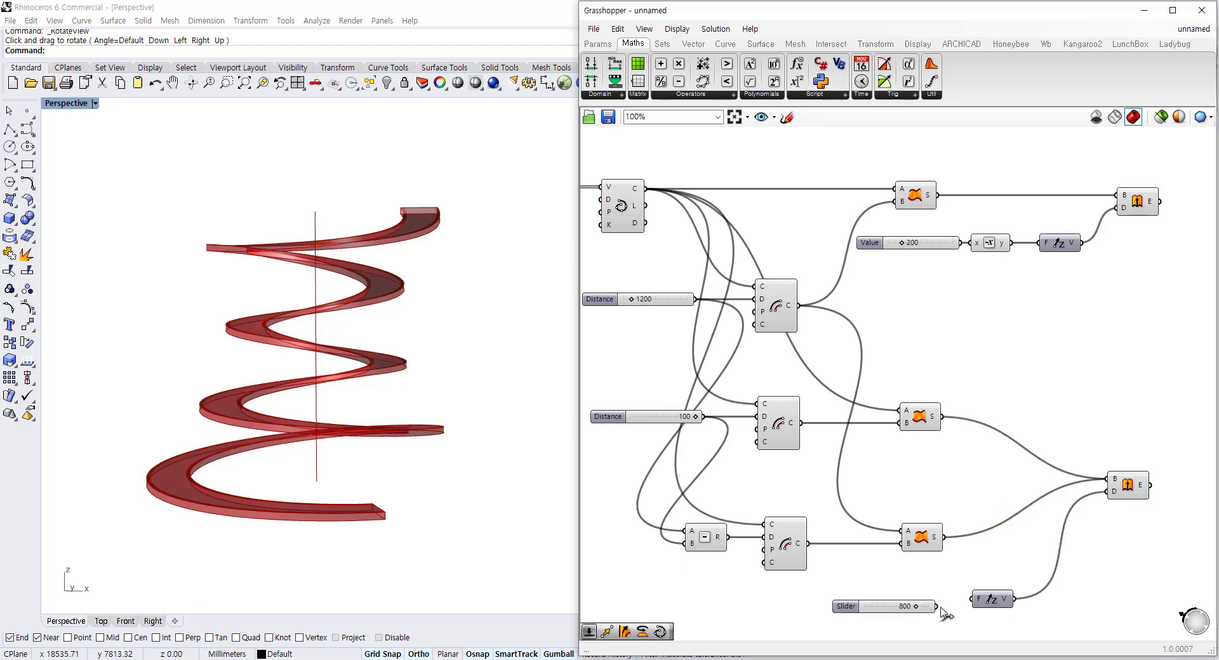
drag(937, 606, 902, 603)
click(903, 611)
click(1125, 486)
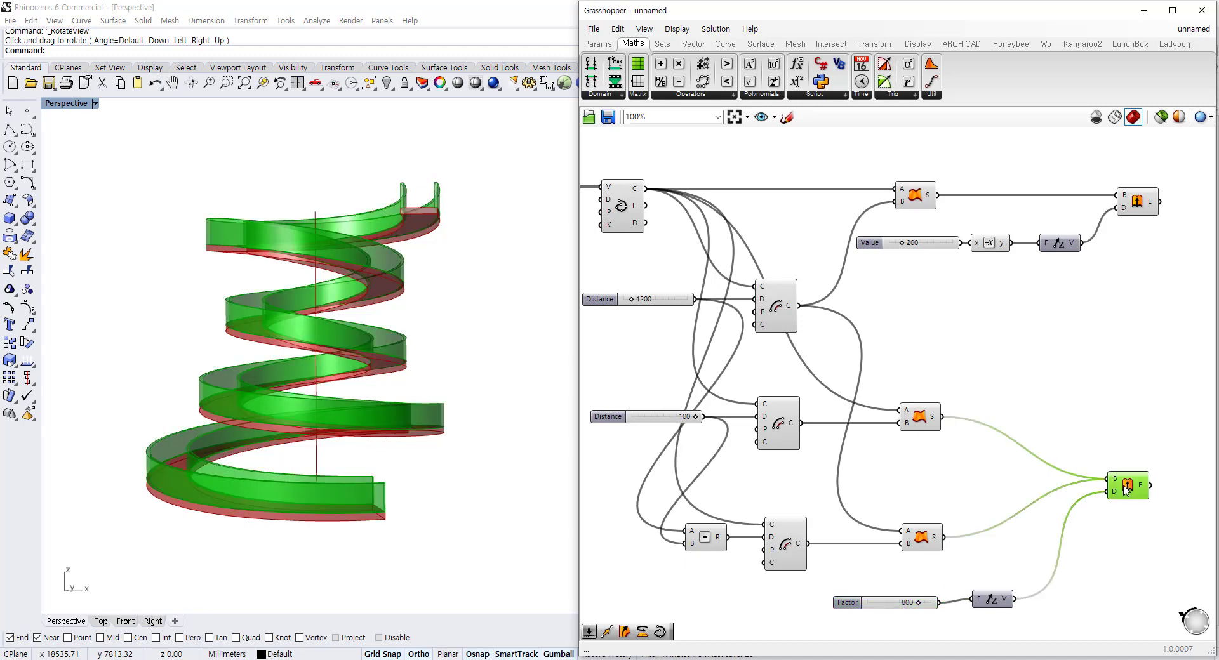
click(1130, 205)
click(1058, 314)
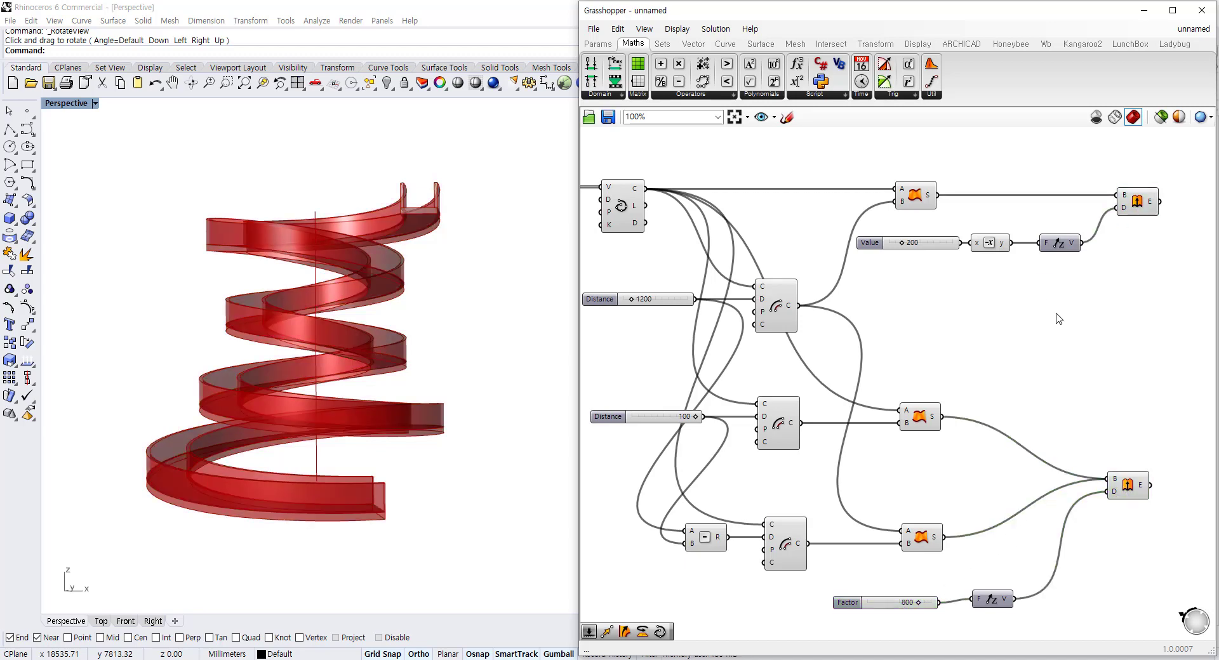
Step: Turn off the preview of all components from Interpolate up to the inputs of the two Extrude components
scroll(1044, 375, down, 5)
drag(1048, 505, 630, 198)
click(807, 217)
drag(1048, 507, 815, 216)
middle_click(851, 296)
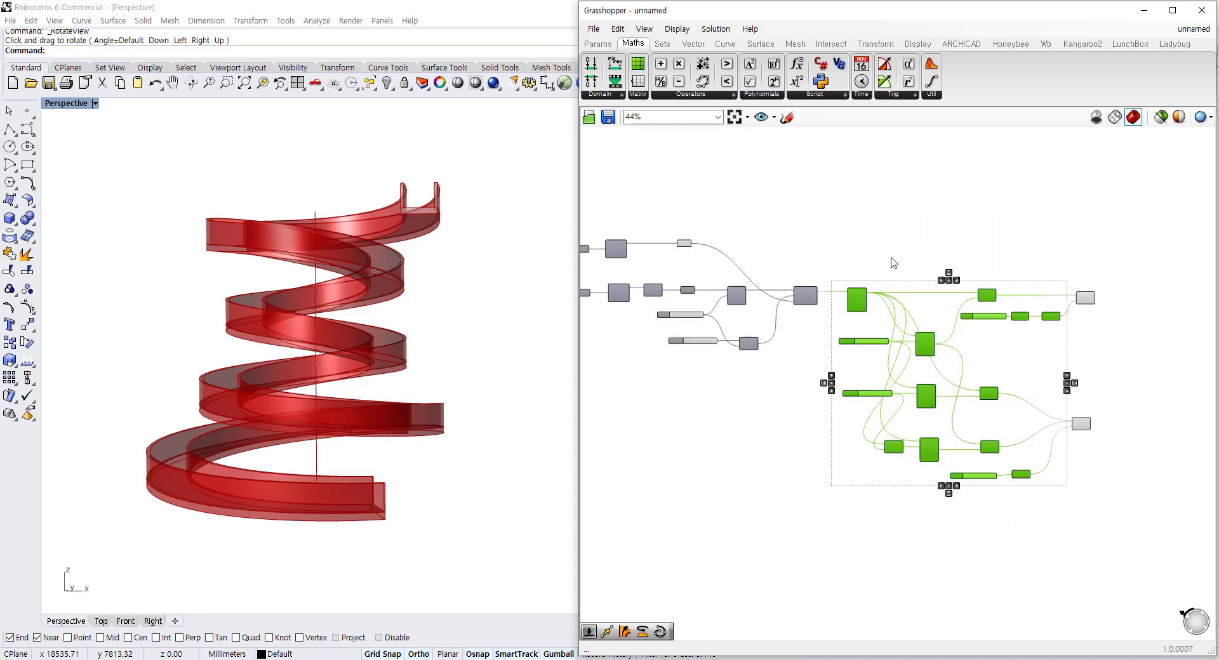
click(987, 375)
Step: Add a Merge component and connect the upper Extrude's output to D1 and the lower Extrude's output to D2
scroll(987, 374, up, 3)
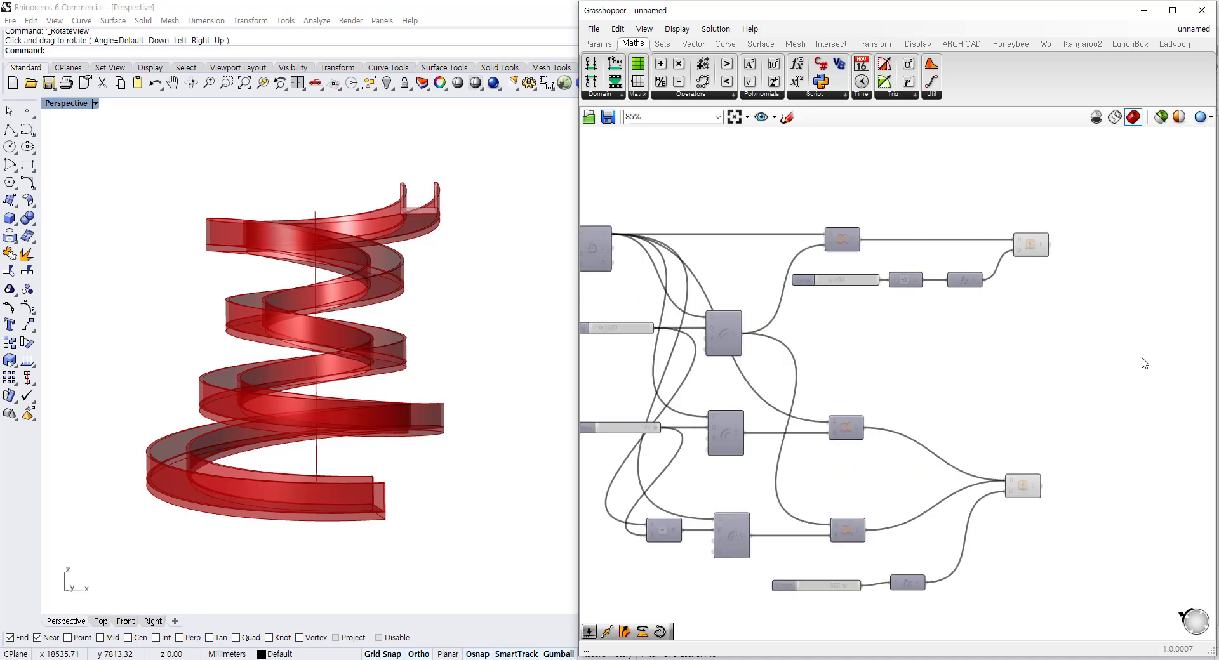
double_click(1090, 393)
text(merge)
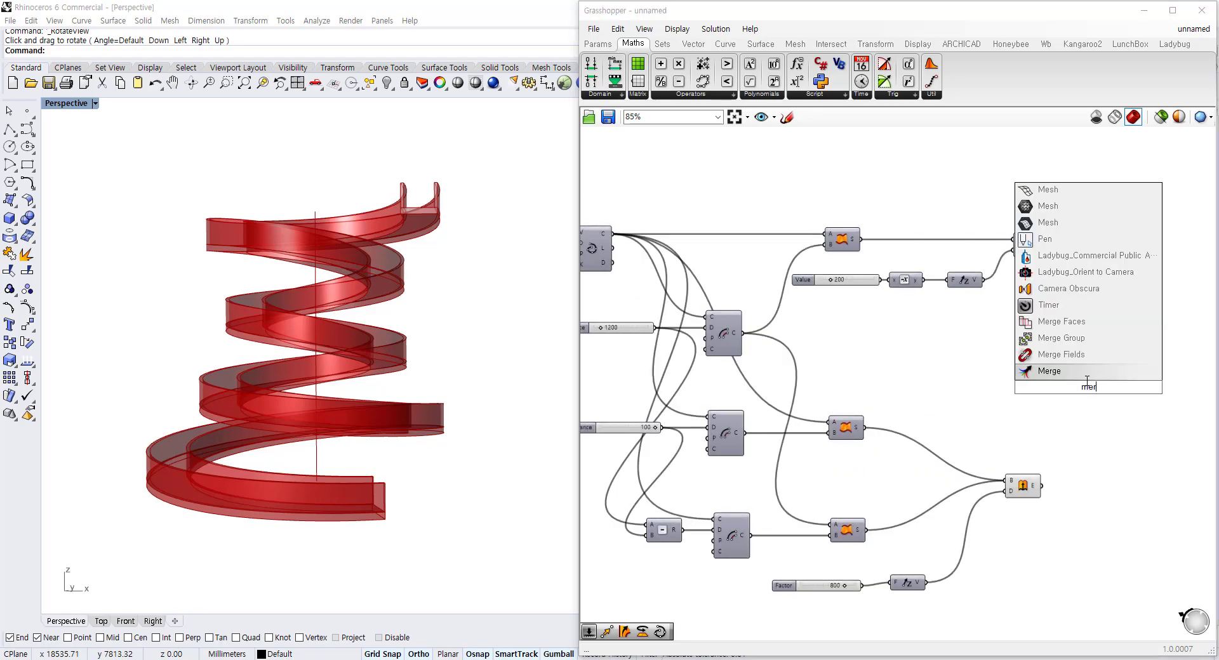
click(1057, 373)
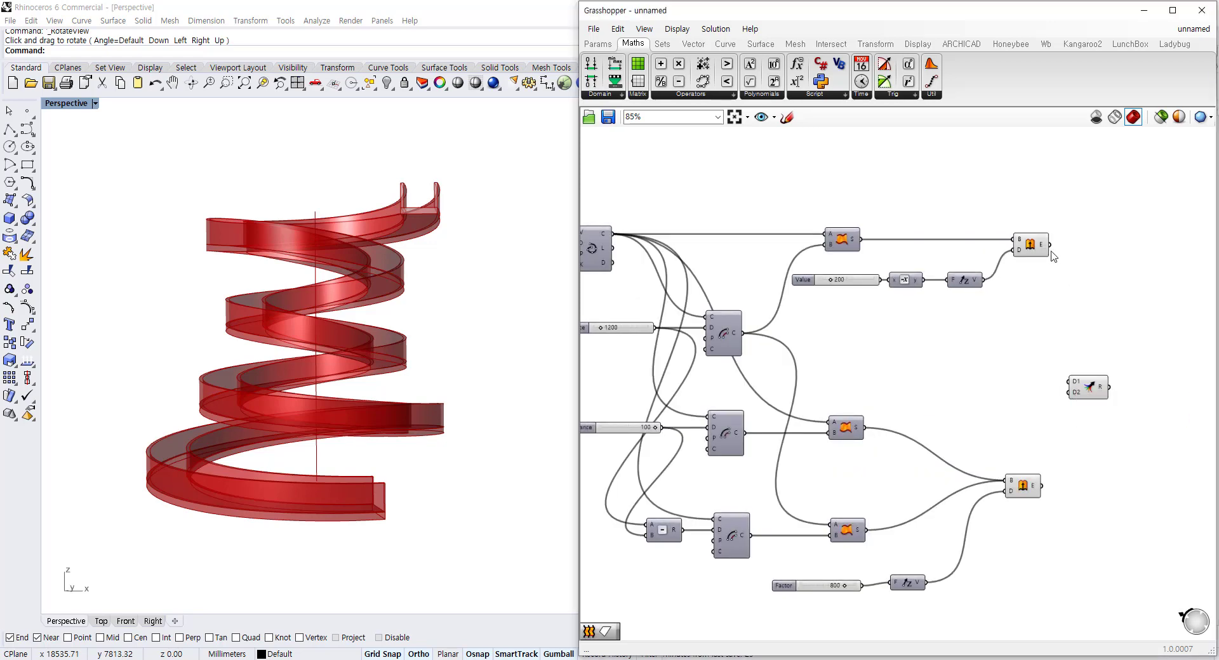
drag(1050, 245, 1070, 382)
drag(1043, 486, 1151, 360)
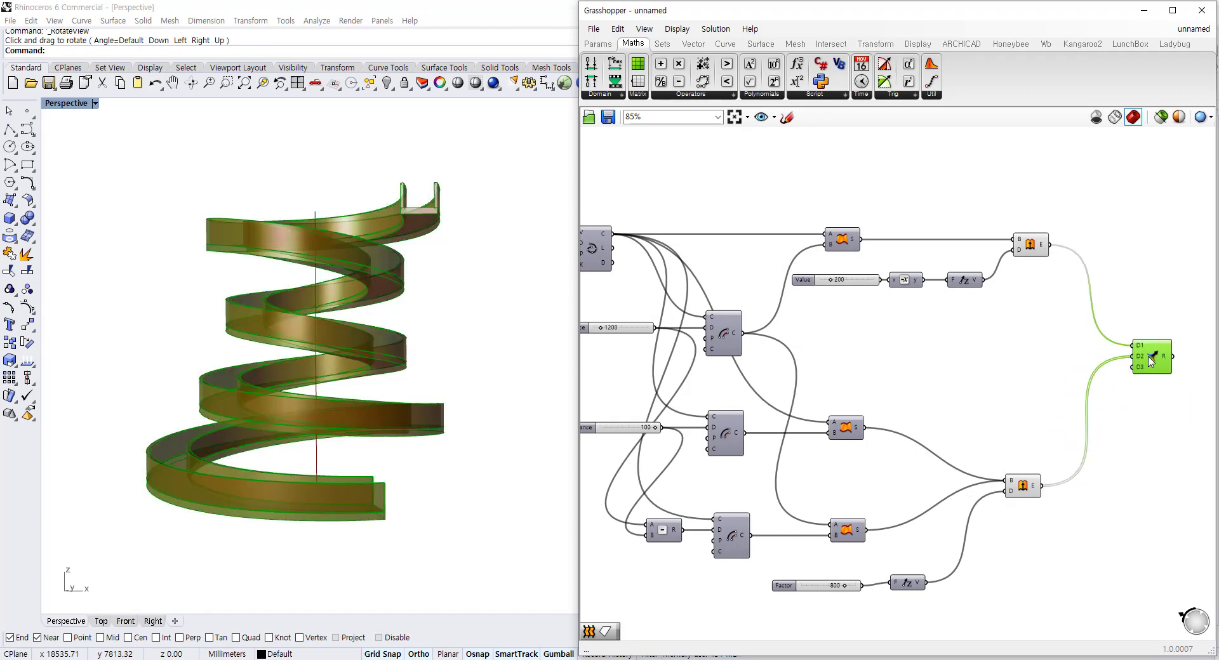
Step: Add a Mesh Brep component and connect Merge's R output to its B input
scroll(878, 381, down, 3)
scroll(1136, 378, up, 4)
click(963, 371)
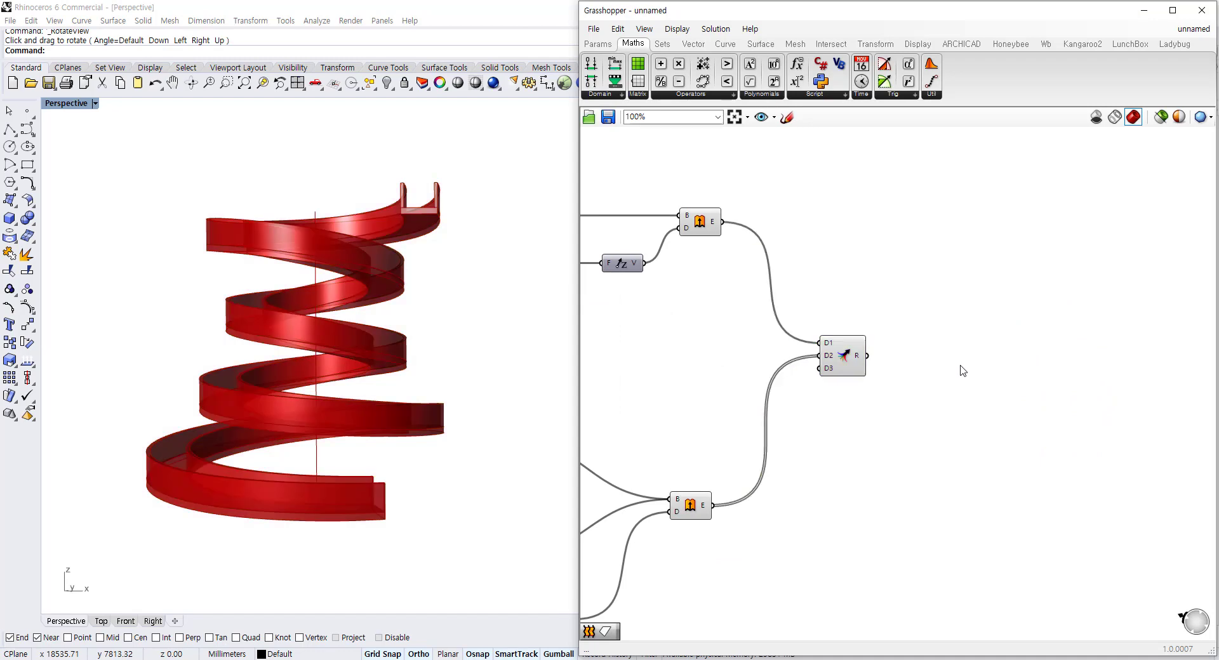
double_click(961, 371)
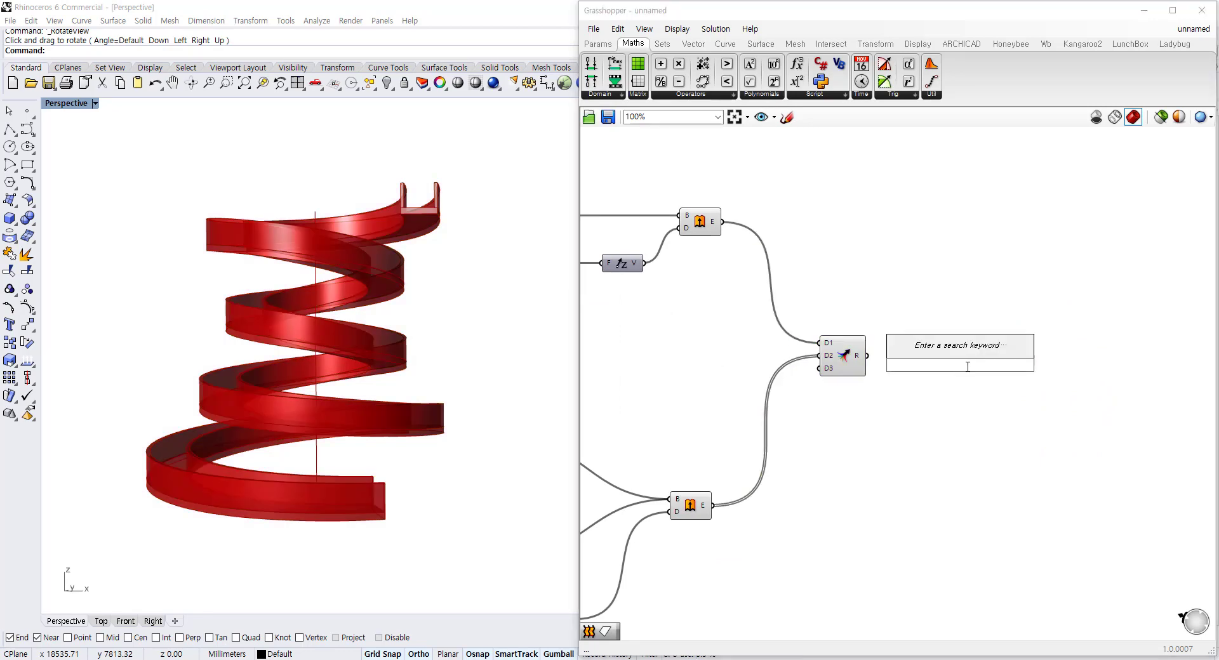
text(mesh)
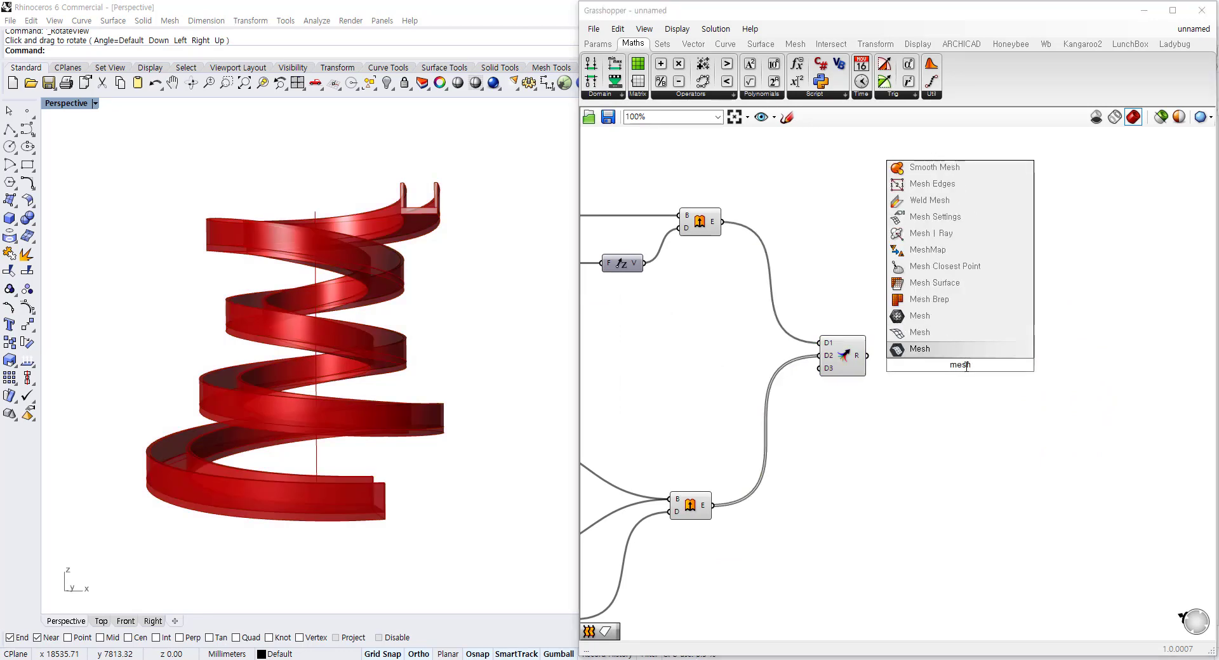
key(Up)
key(Up)
key(Up)
key(Return)
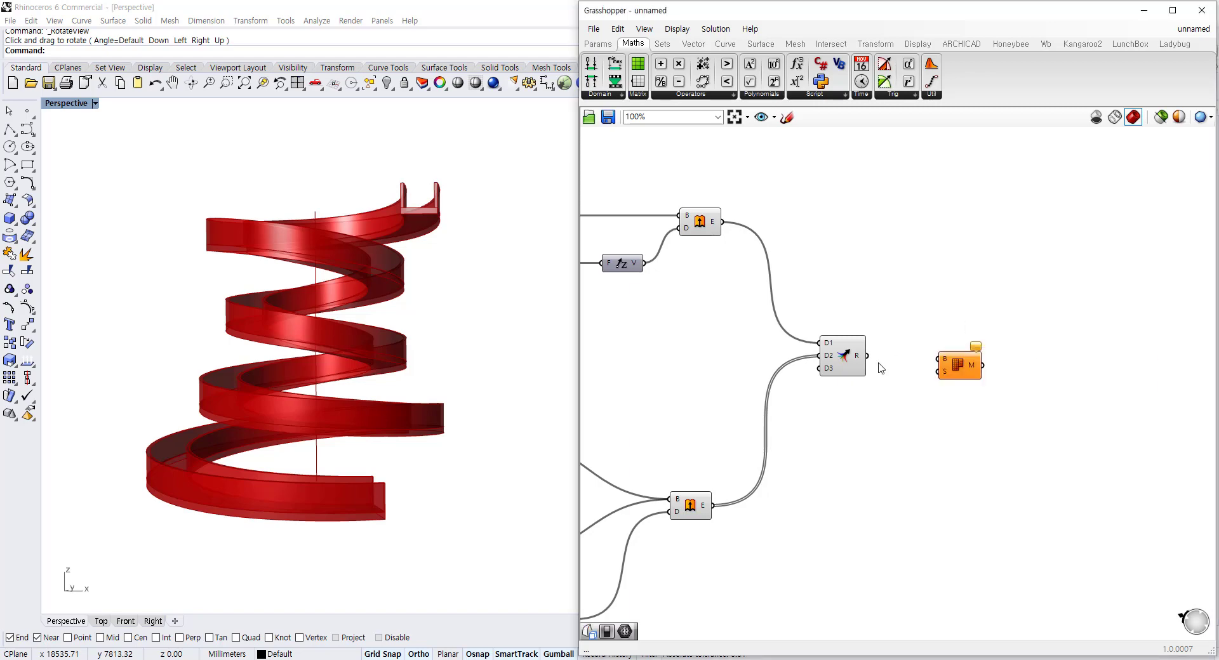
drag(864, 356, 930, 372)
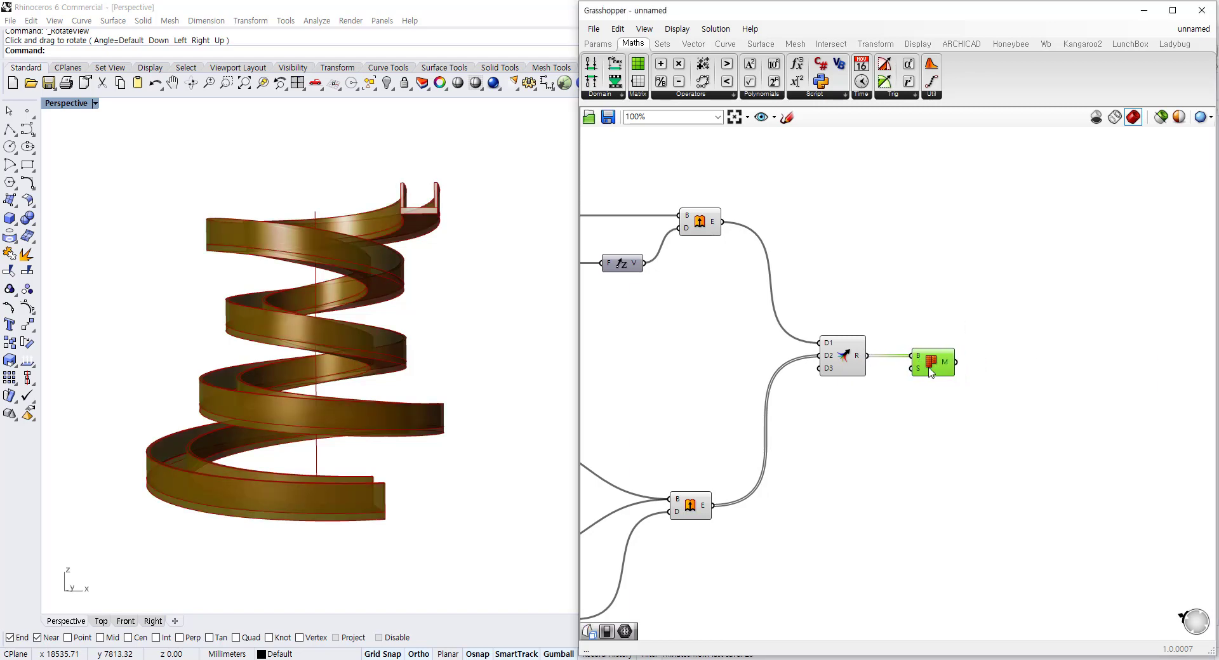
click(996, 337)
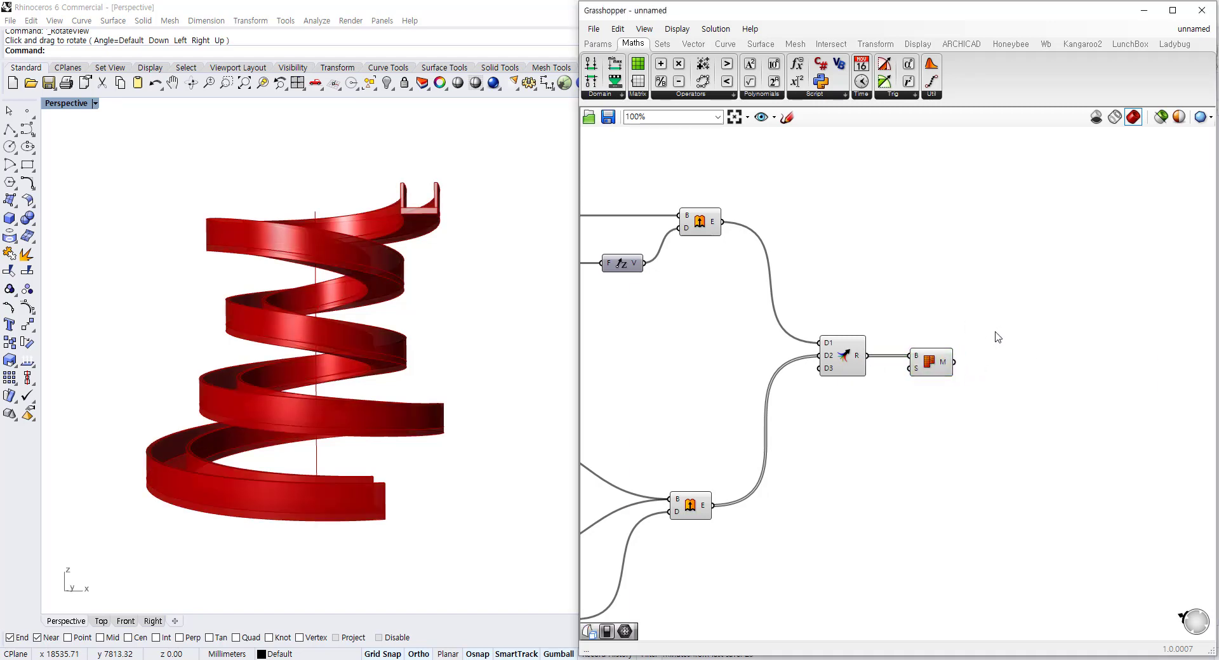
Step: Add a Boolean Toggle and an ARCHICAD Morph Solid component, placing the Morph Solid beside Mesh Brep
click(597, 43)
drag(991, 307, 991, 307)
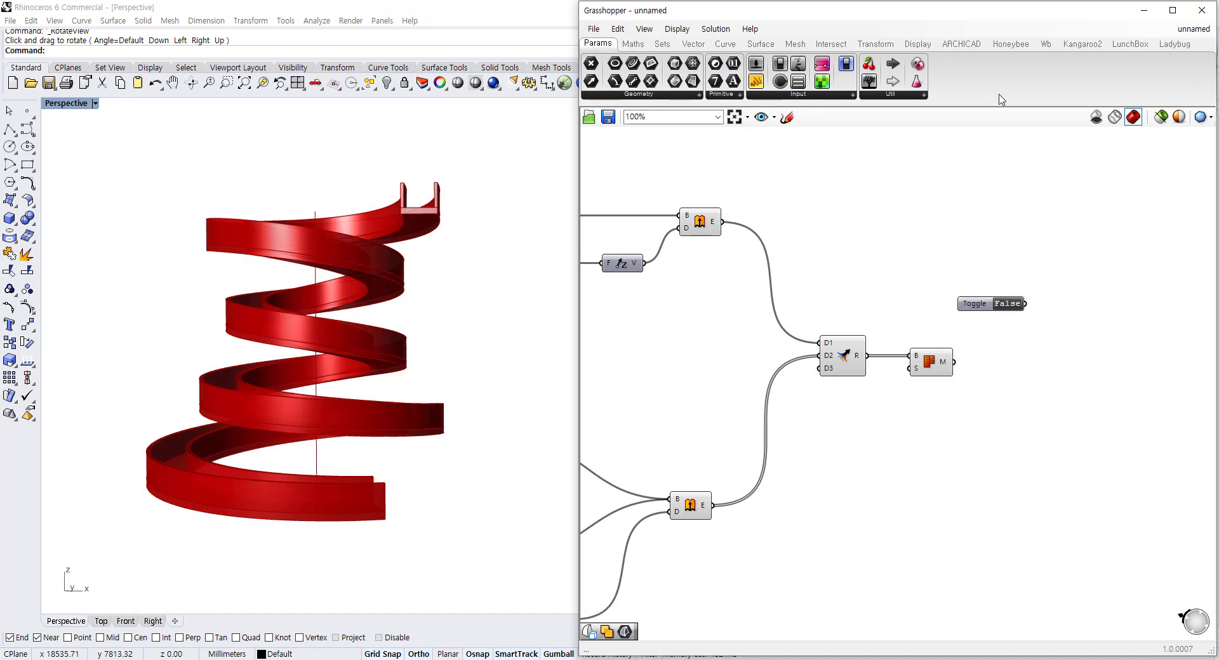
click(961, 43)
click(723, 97)
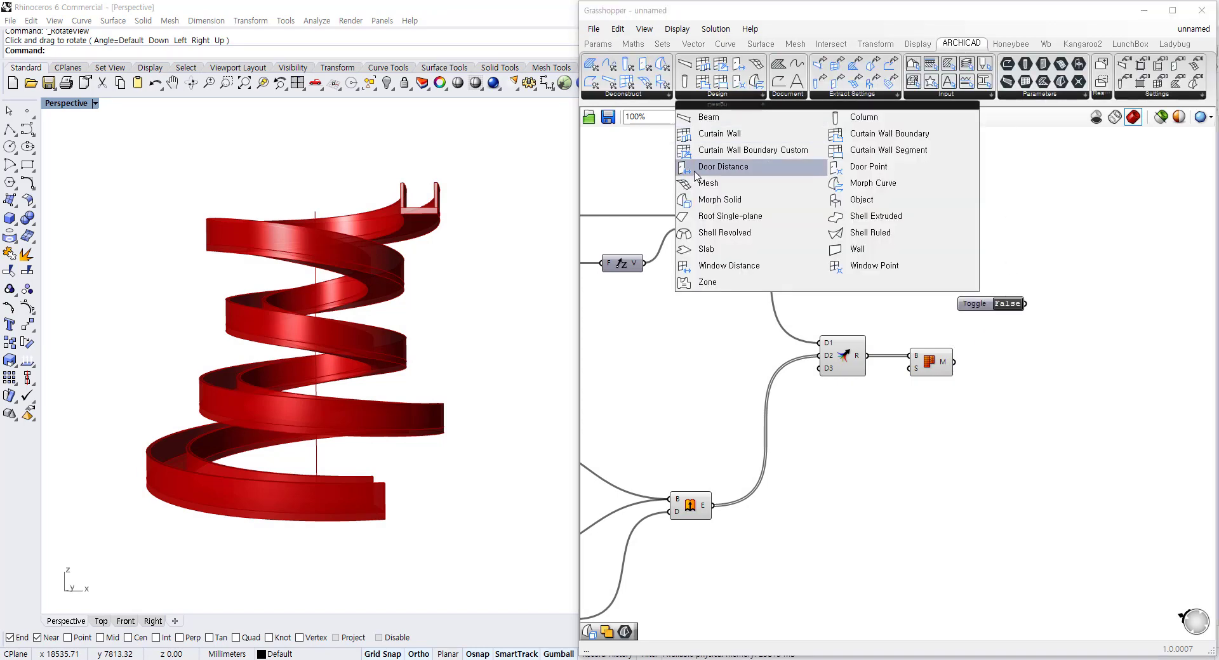
click(707, 201)
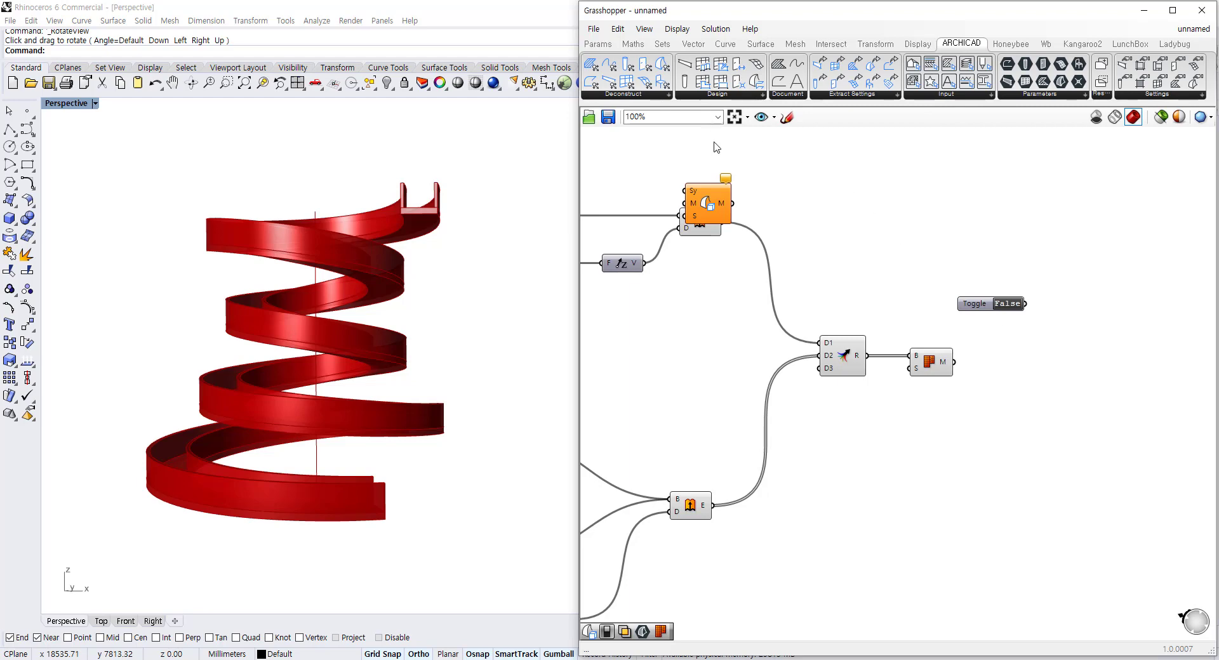
drag(711, 207, 1079, 370)
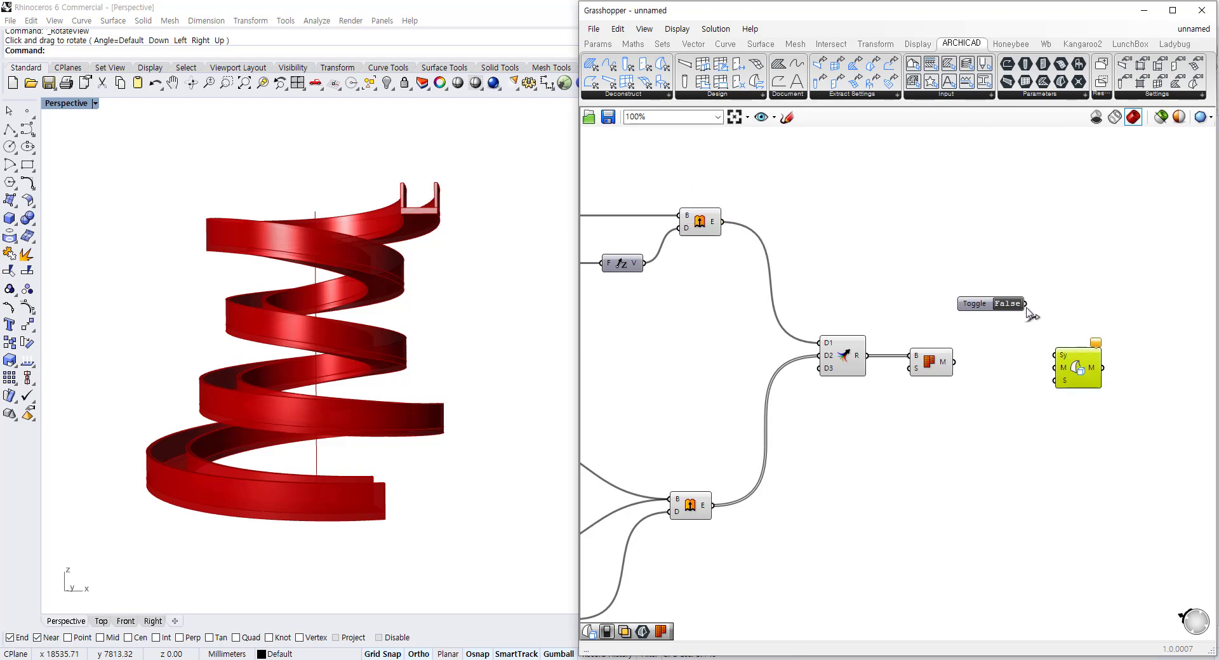
Step: Connect the toggle to Morph Solid's Sy input and Mesh Brep's M output to its M input
drag(1024, 304, 1074, 362)
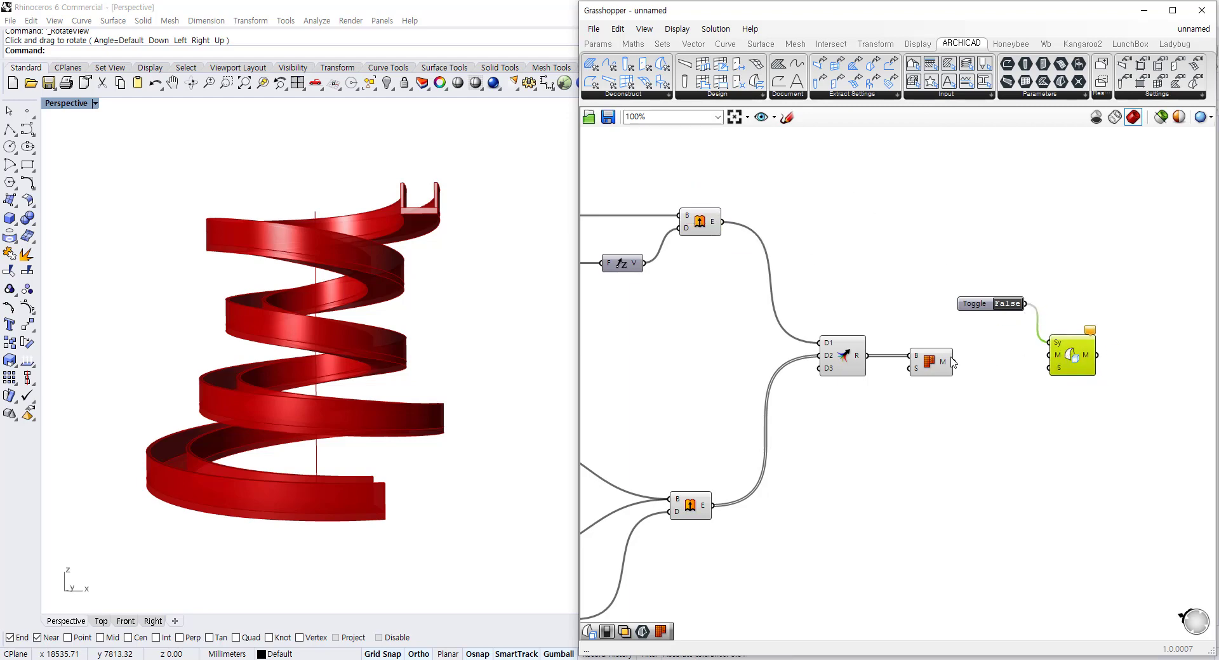
drag(953, 362, 1068, 367)
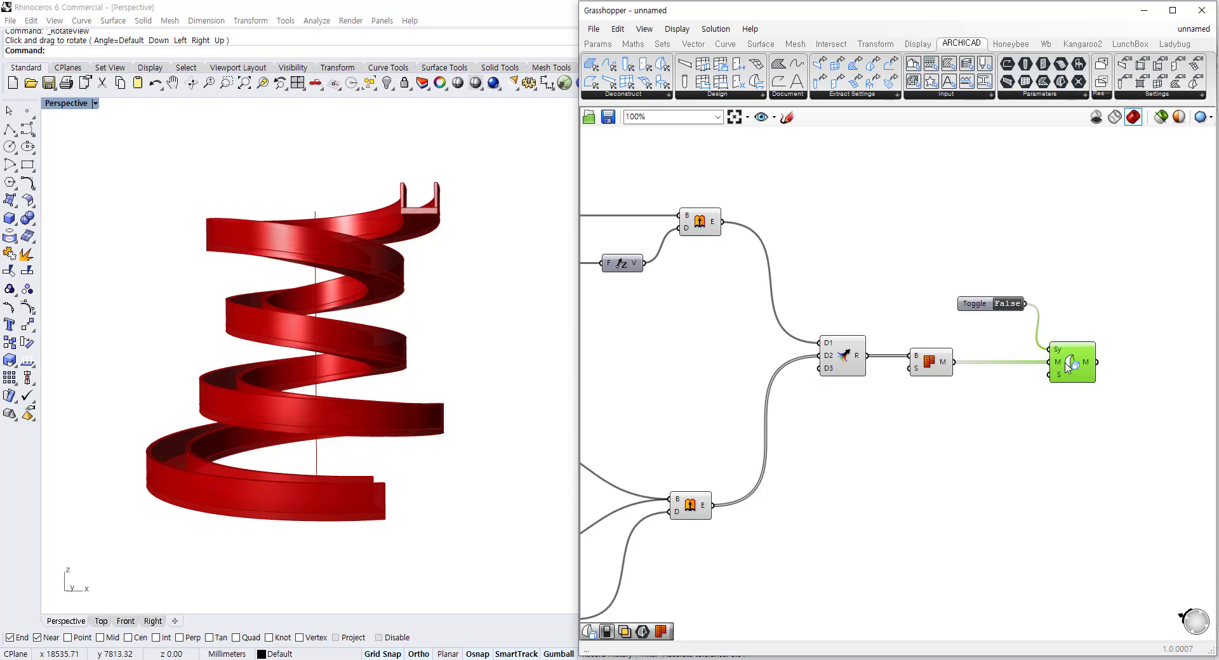
click(984, 308)
click(893, 424)
Step: Turn off the preview of the two Extrude components and the Merge component
scroll(892, 438, down, 2)
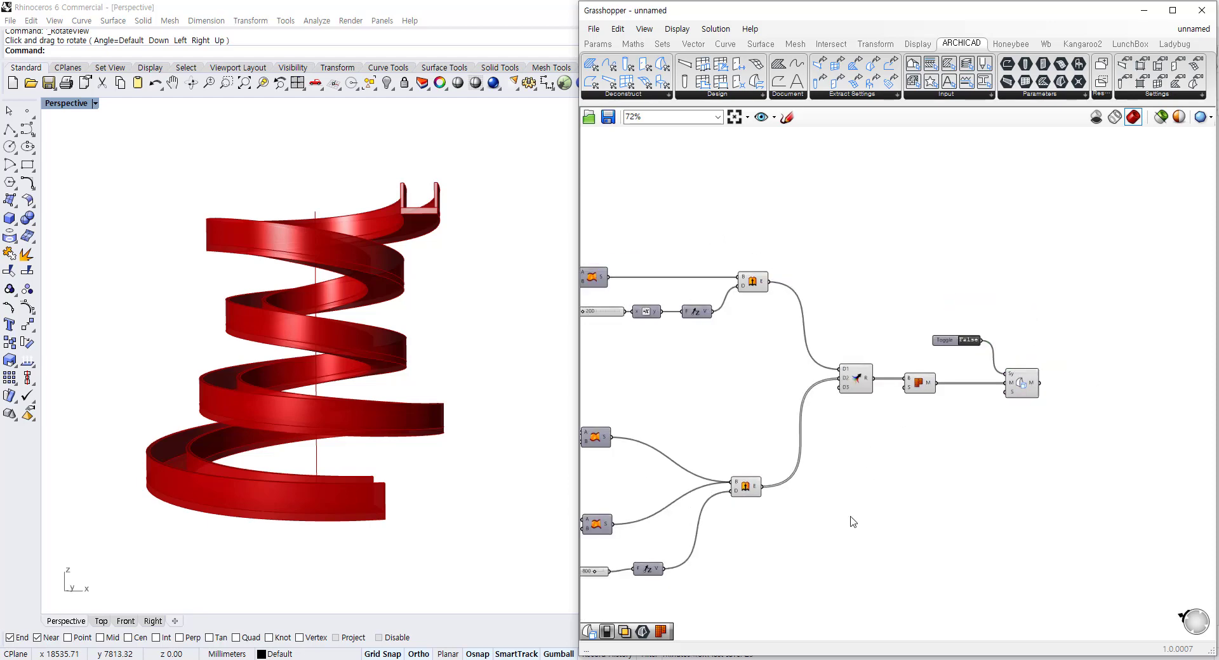
drag(852, 522, 680, 168)
middle_click(764, 279)
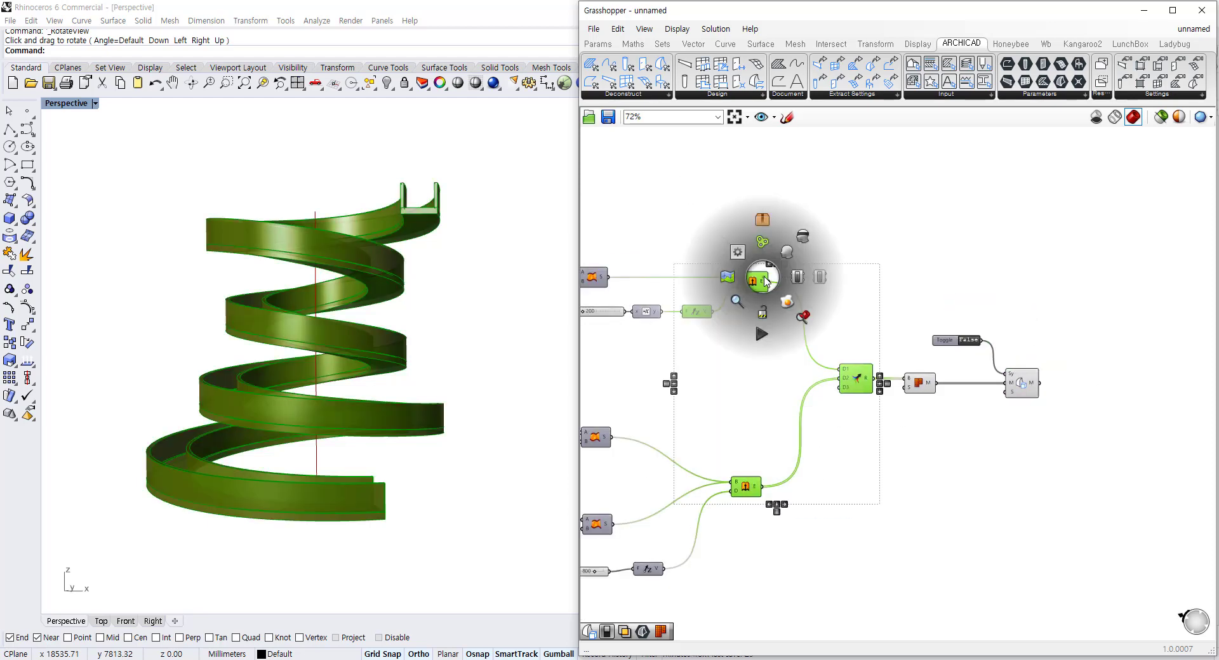
click(801, 243)
click(888, 317)
Step: Highlight the Mesh Brep output and inspect the meshed spiral ramp from another angle in the Rhino perspective view
click(919, 383)
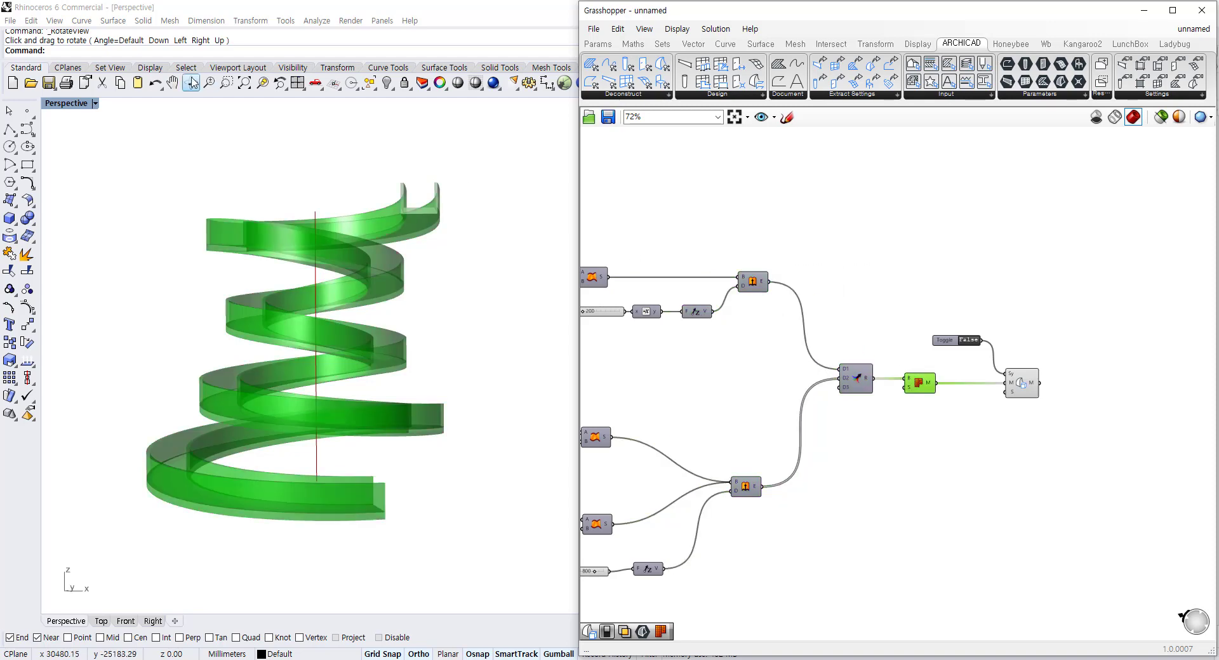
click(191, 82)
mouse_move(483, 276)
mouse_down()
mouse_move(439, 375)
mouse_move(473, 285)
mouse_up()
drag(635, 284, 460, 274)
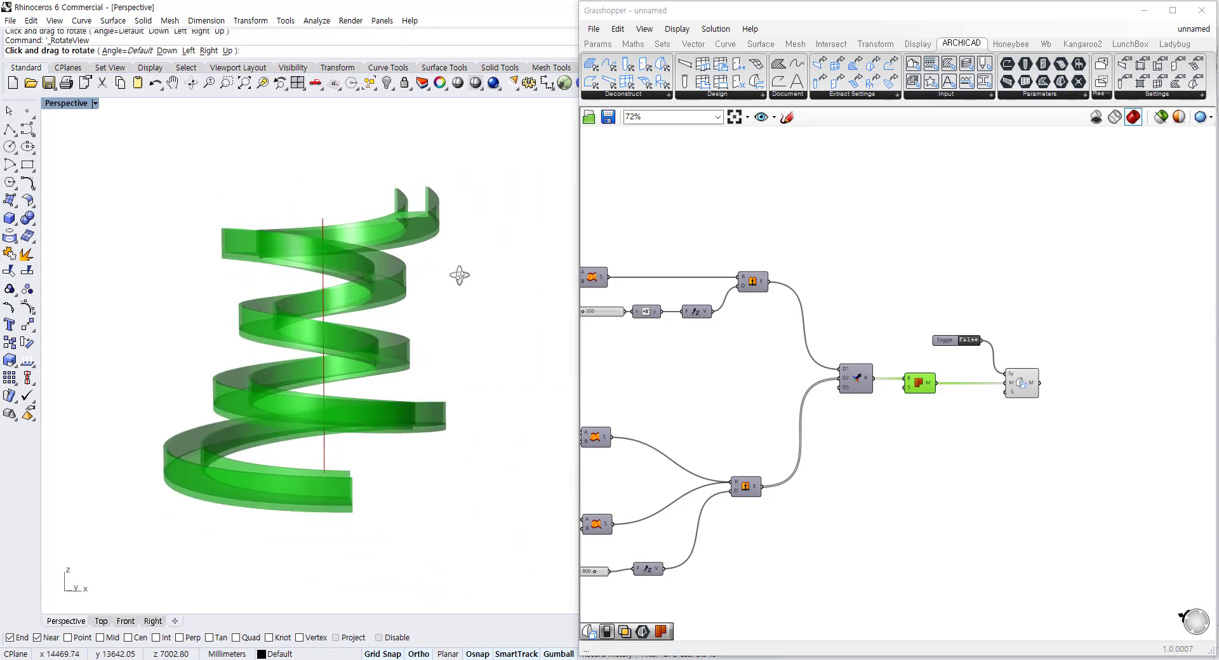
Step: Deselect Mesh Brep, switch to ARCHICAD and examine the generated spiral ramp morph from other angles in 3D
click(991, 457)
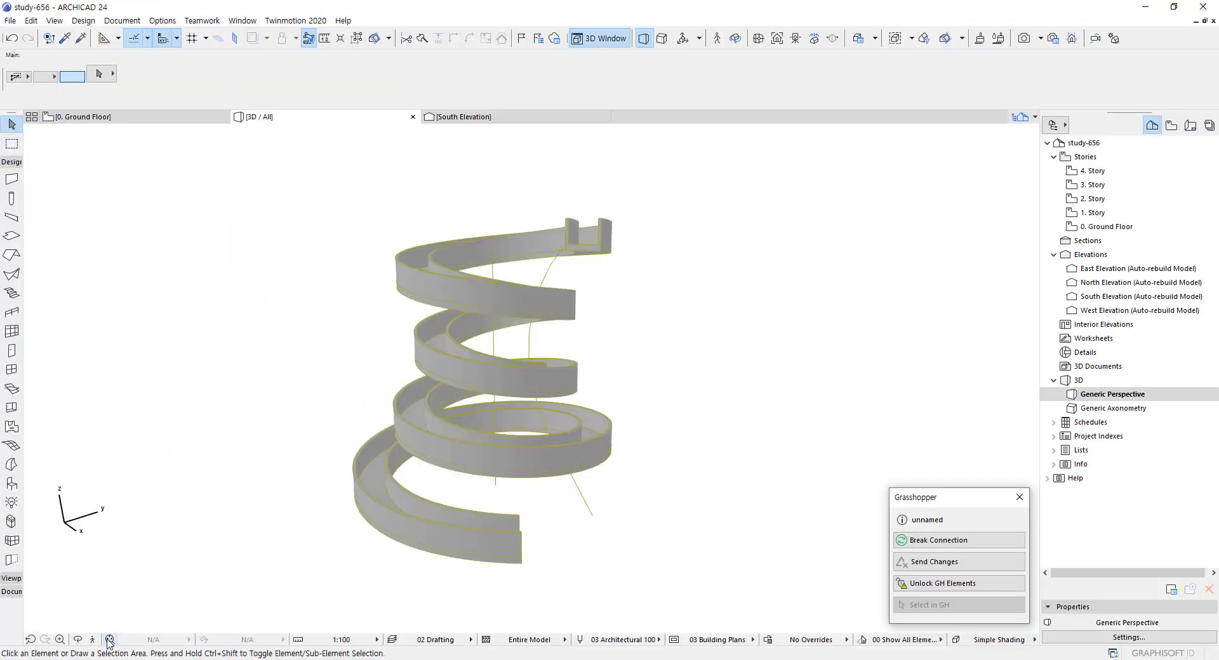
drag(342, 536, 332, 408)
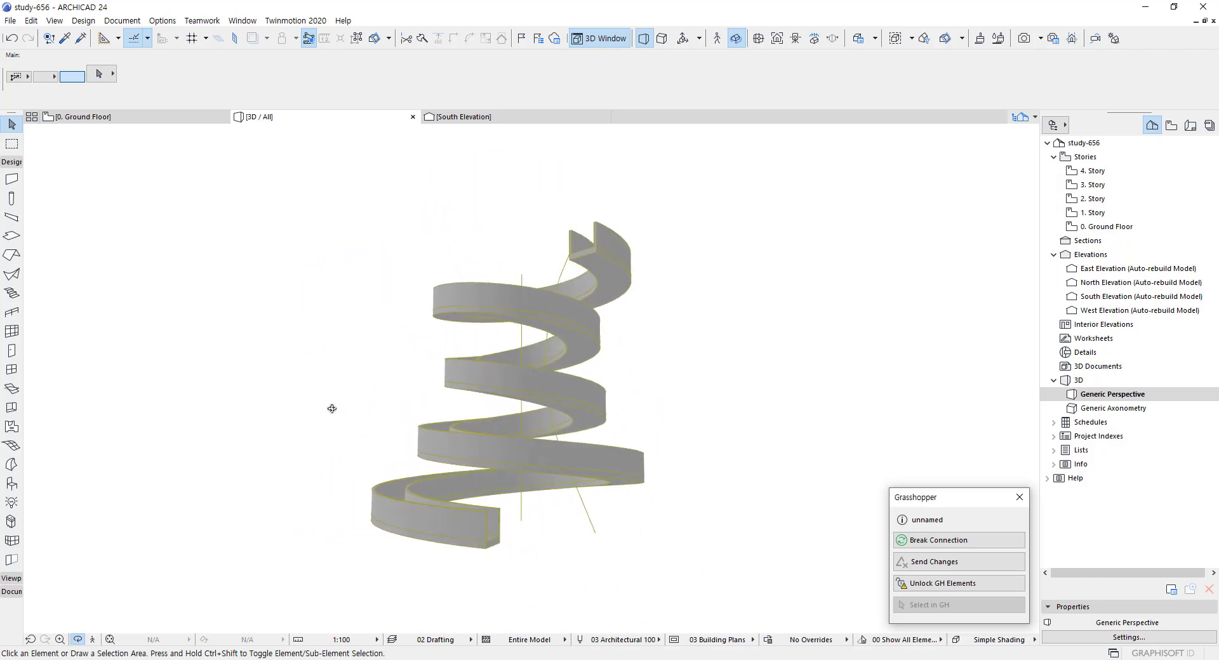